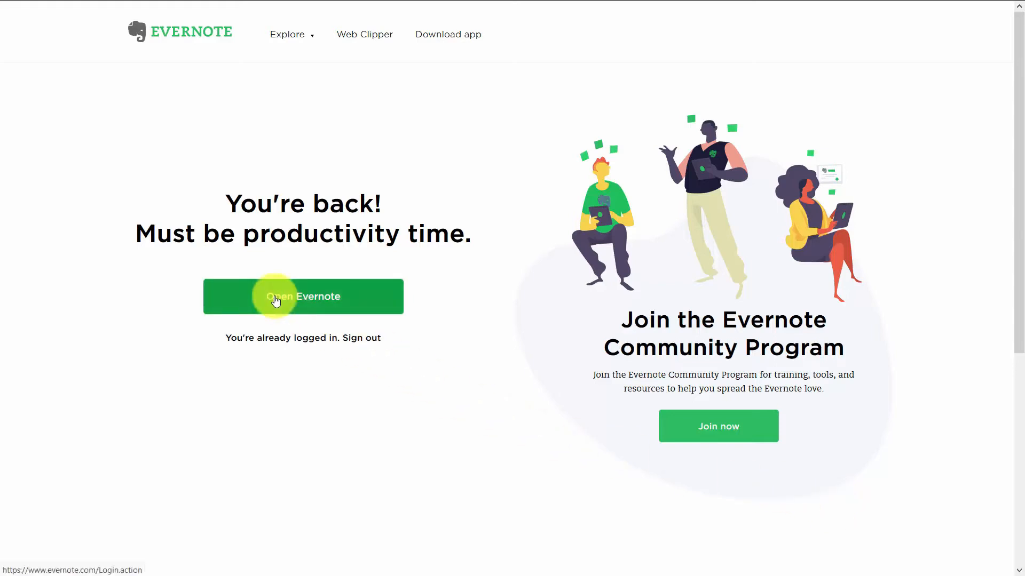
Step: Open Evernote Web and go to the Admin Console's Summary page (1 user, 3 notebooks)
click(276, 301)
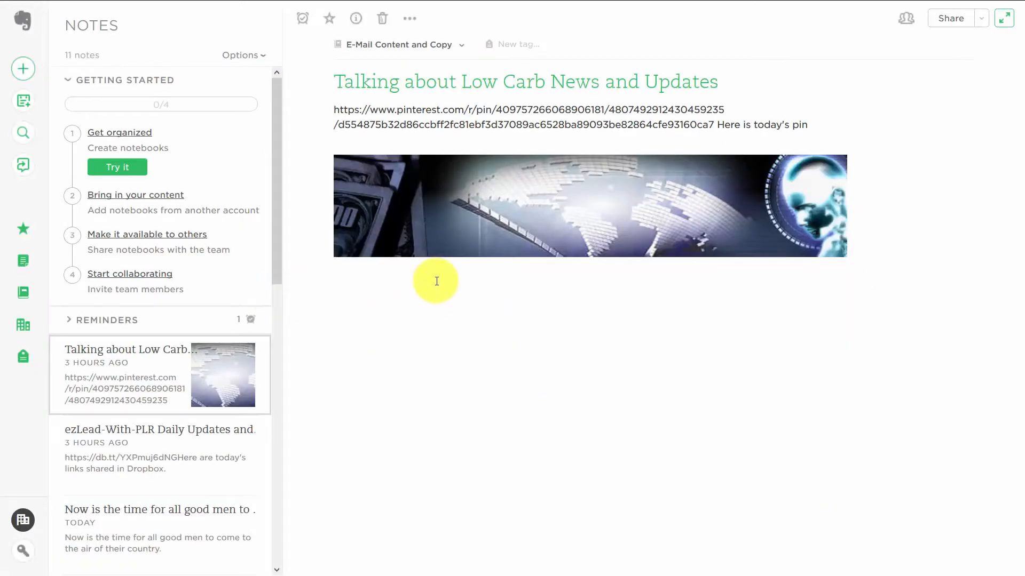
click(25, 554)
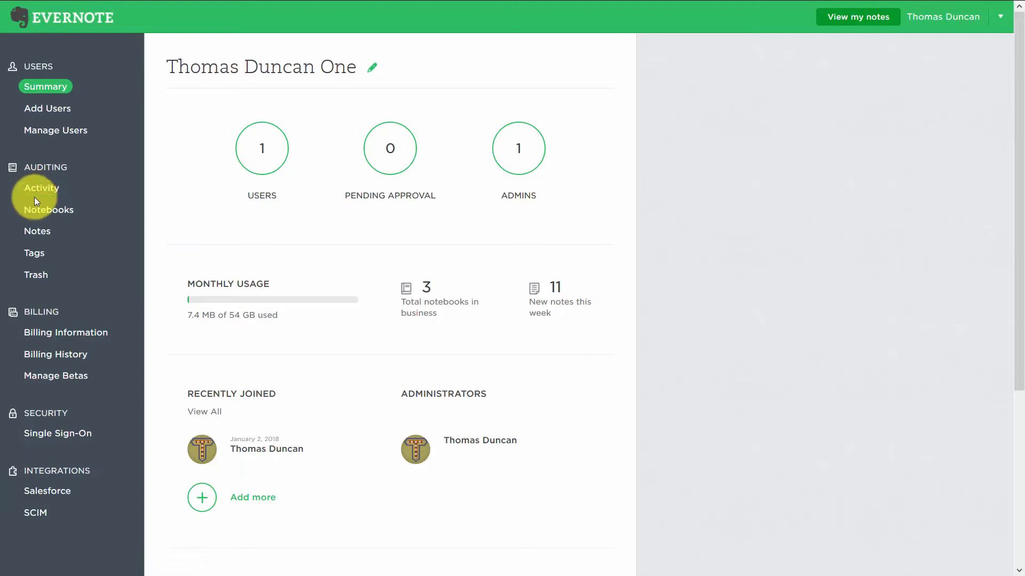
Step: Send an invitation from the Add Users page to the team member's e-mail address
click(39, 108)
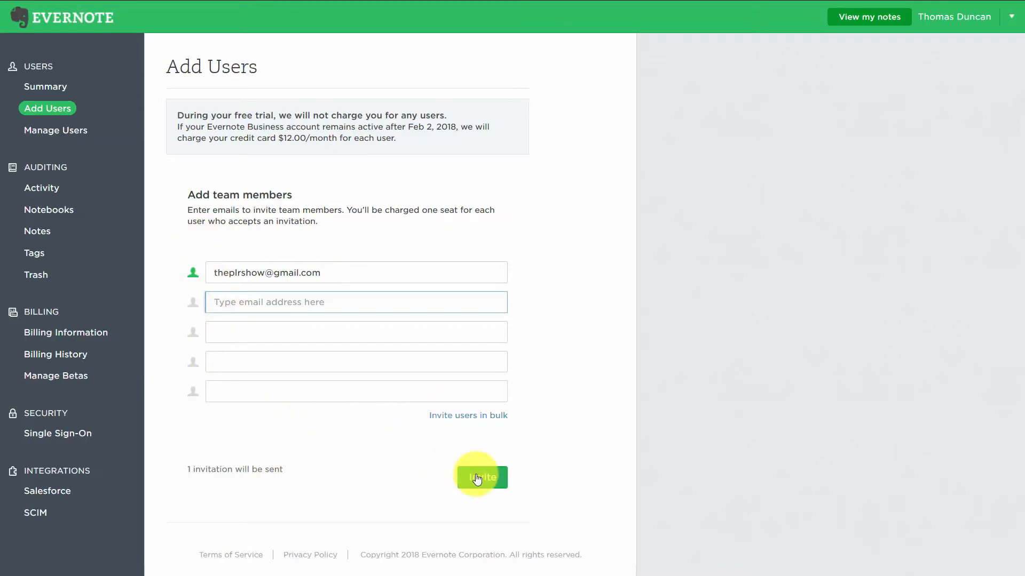
click(477, 478)
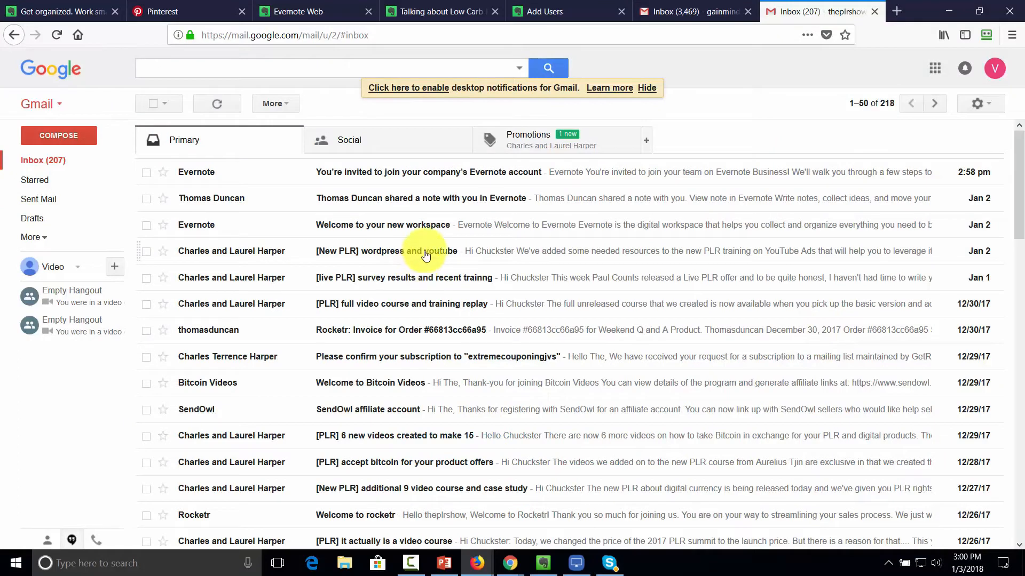
Step: Open the invitation e-mail, confirm the invited account, and submit your full name
click(202, 182)
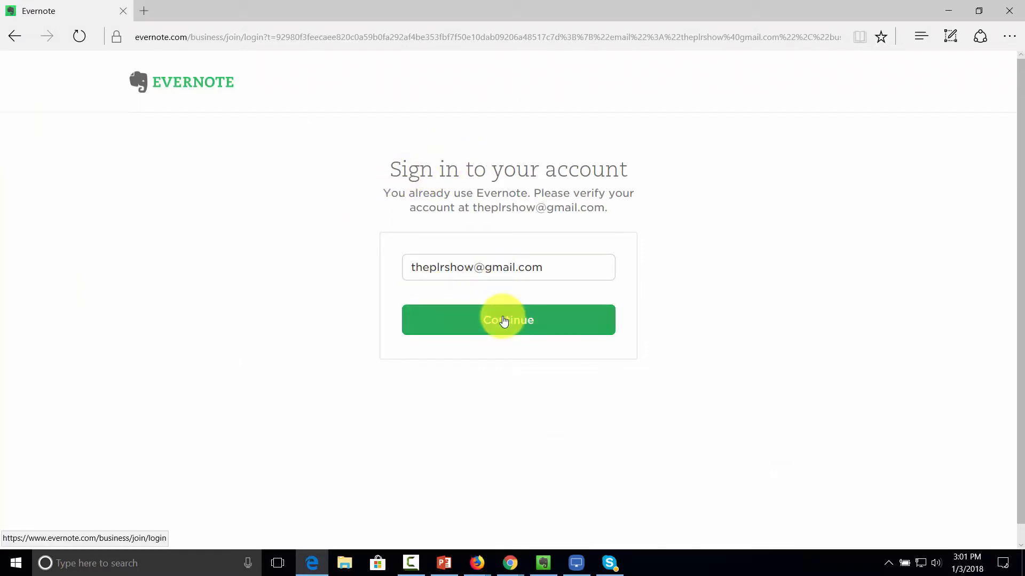
click(504, 320)
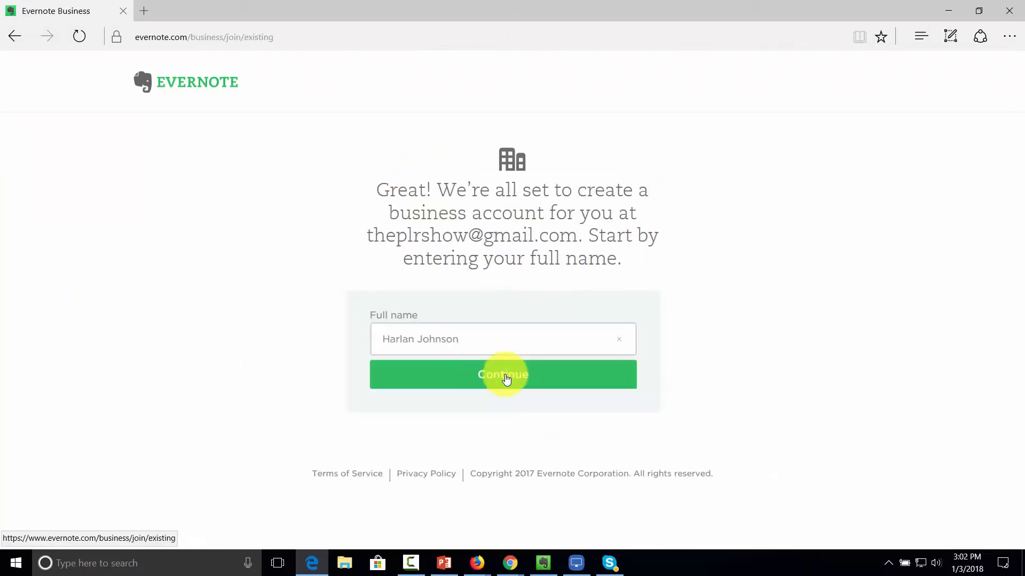
click(506, 378)
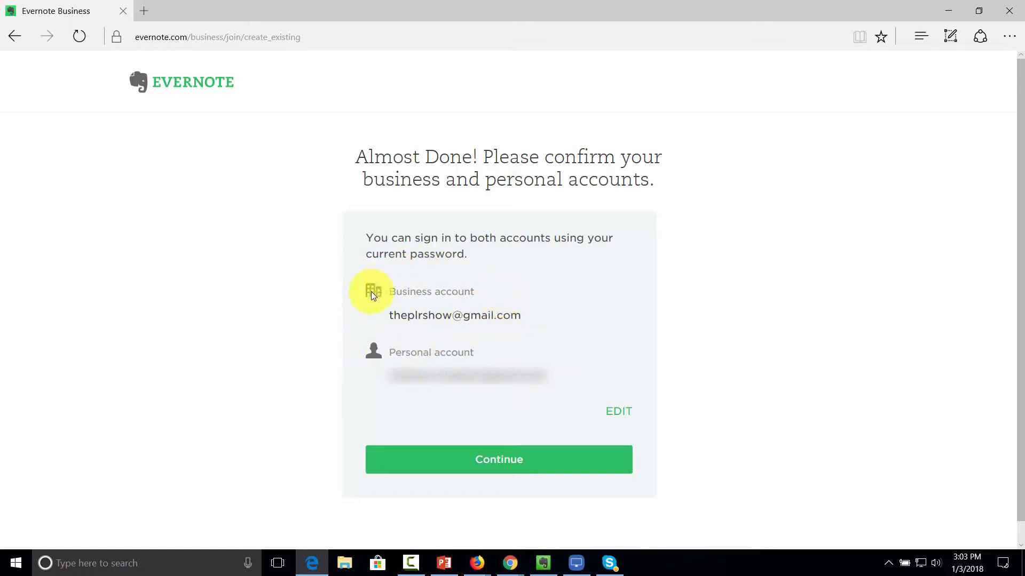
Step: Confirm the business and personal accounts on the 'Almost Done!' page
click(473, 470)
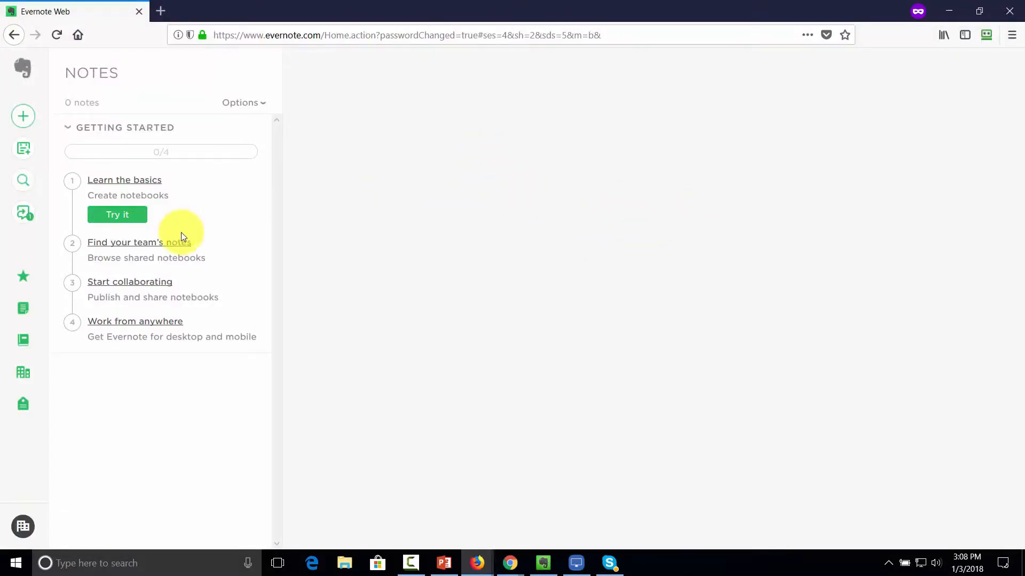
Step: Use Getting Started's 'Find your team's notes' to look for published notebooks
click(162, 244)
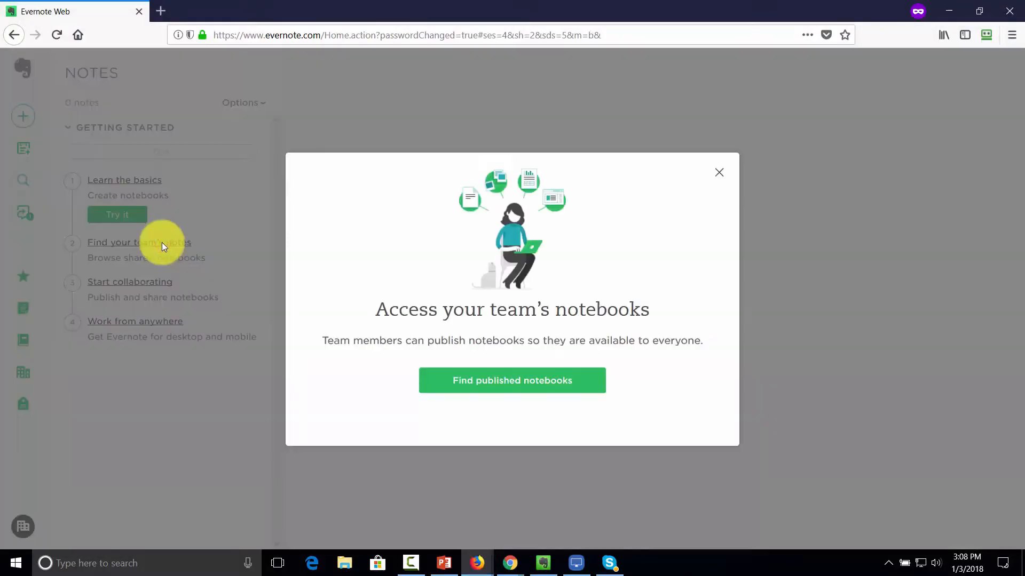
click(508, 383)
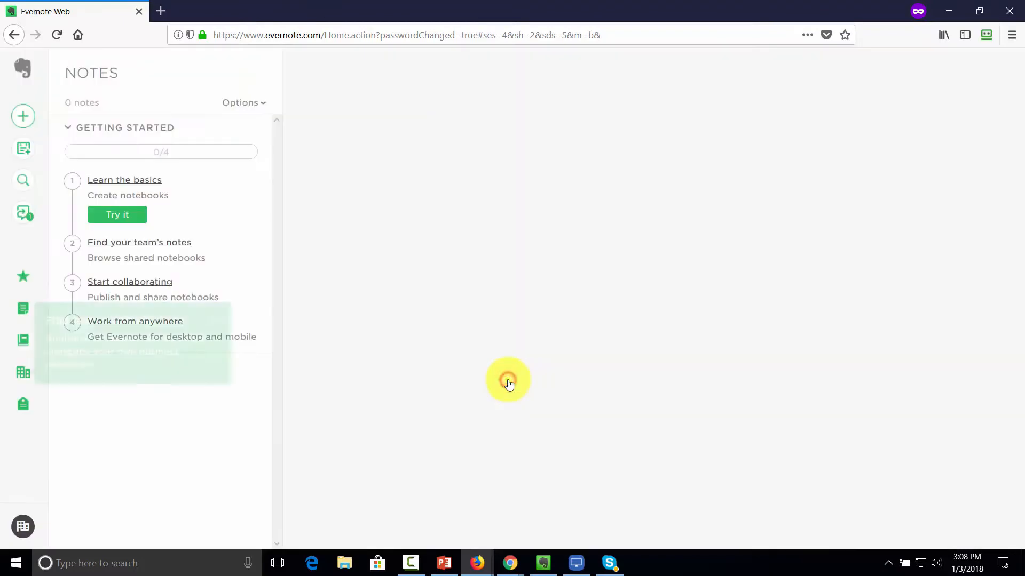
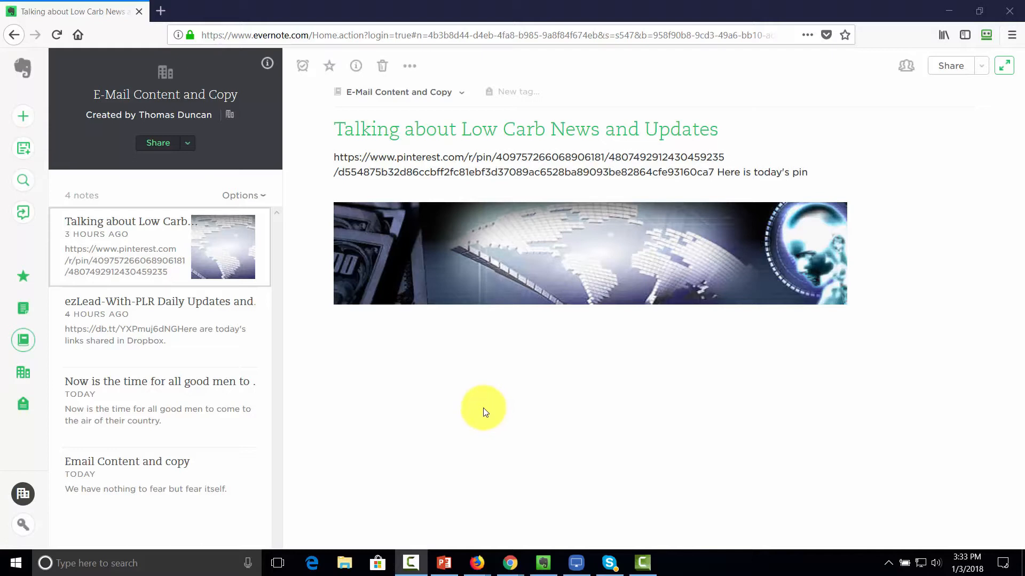
Step: Create an empty notebook titled 'Low Carb Market Ideas' from the Notebooks list
click(24, 341)
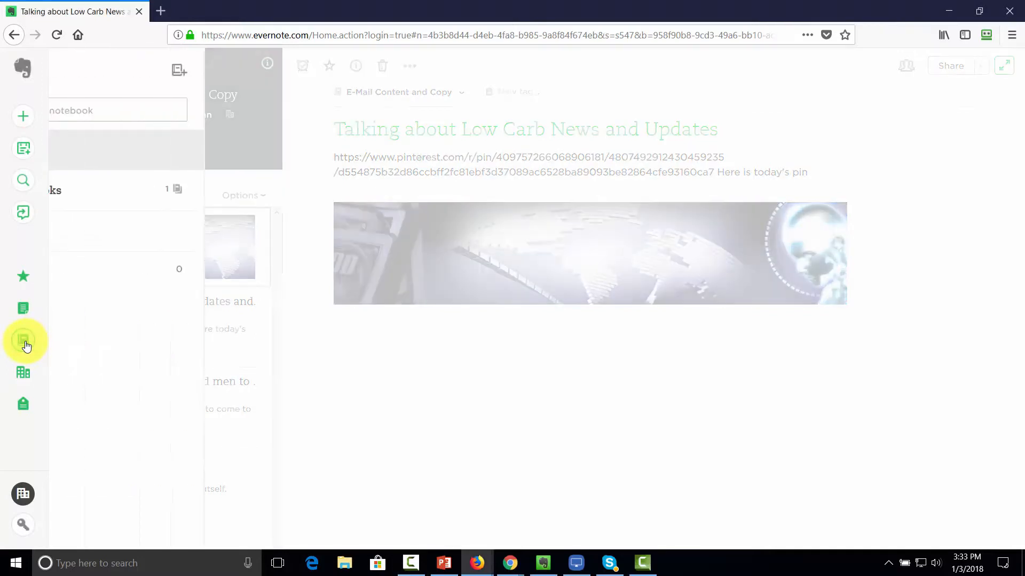
click(329, 71)
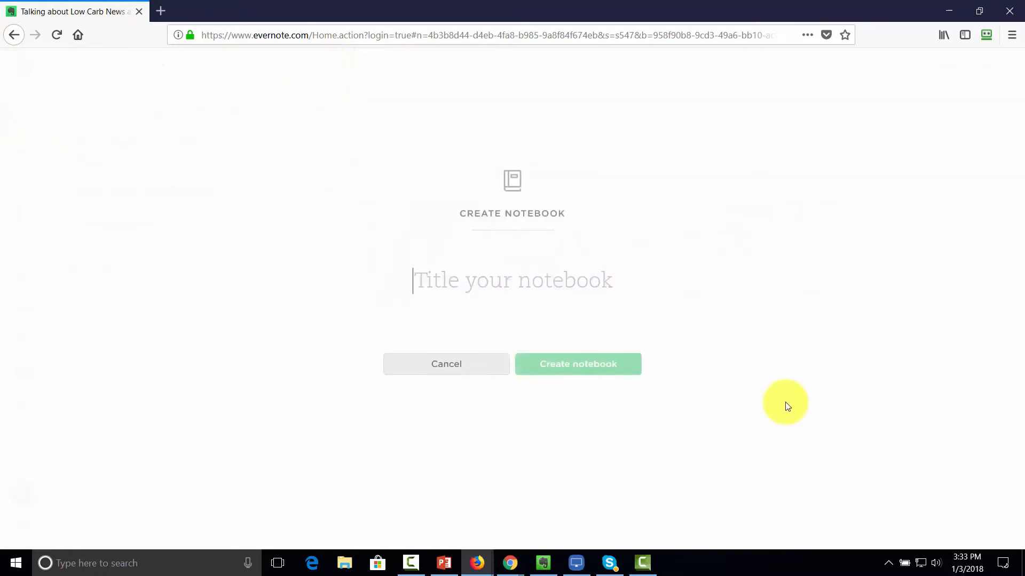
text(Low Carb Market Ideas)
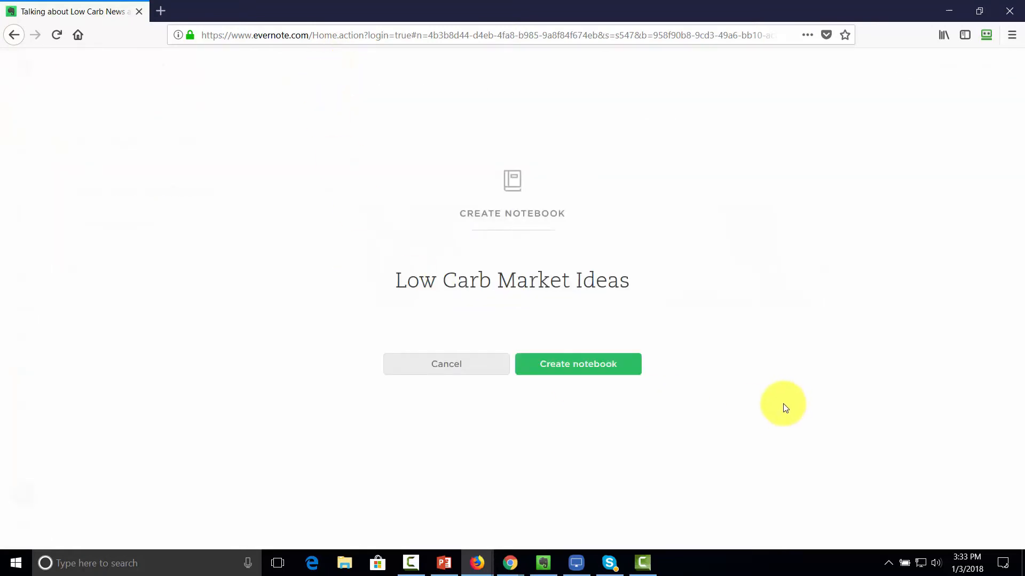
click(560, 369)
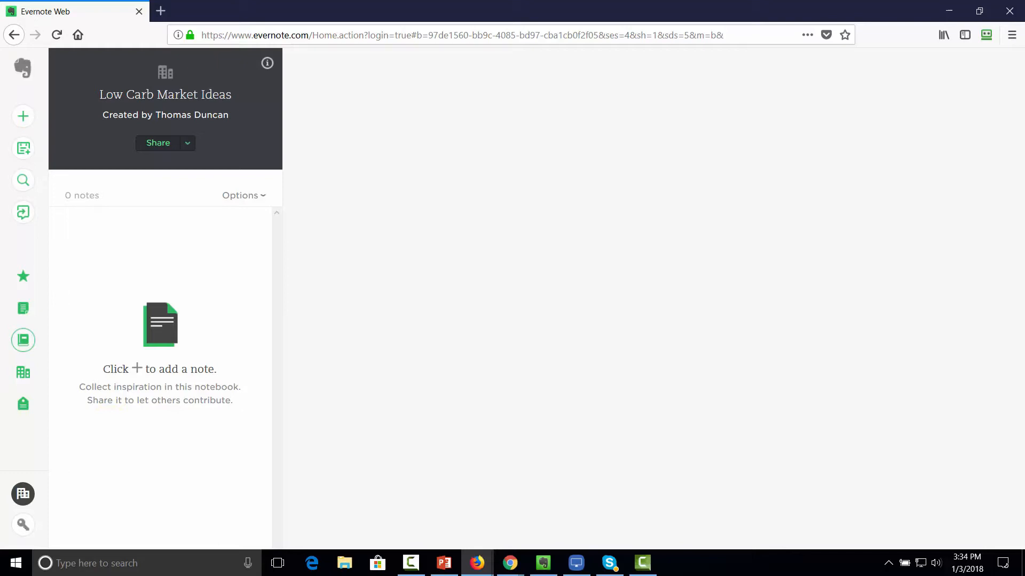
Step: Choose Share notebook for Low Carb Market Ideas and keep the 'Can edit and invite' permission
click(187, 144)
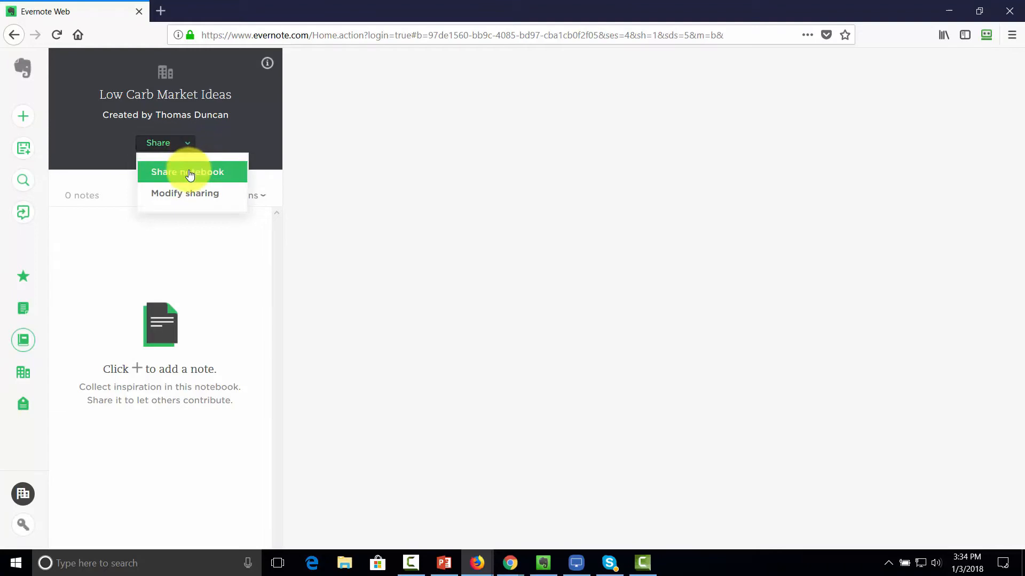
click(189, 174)
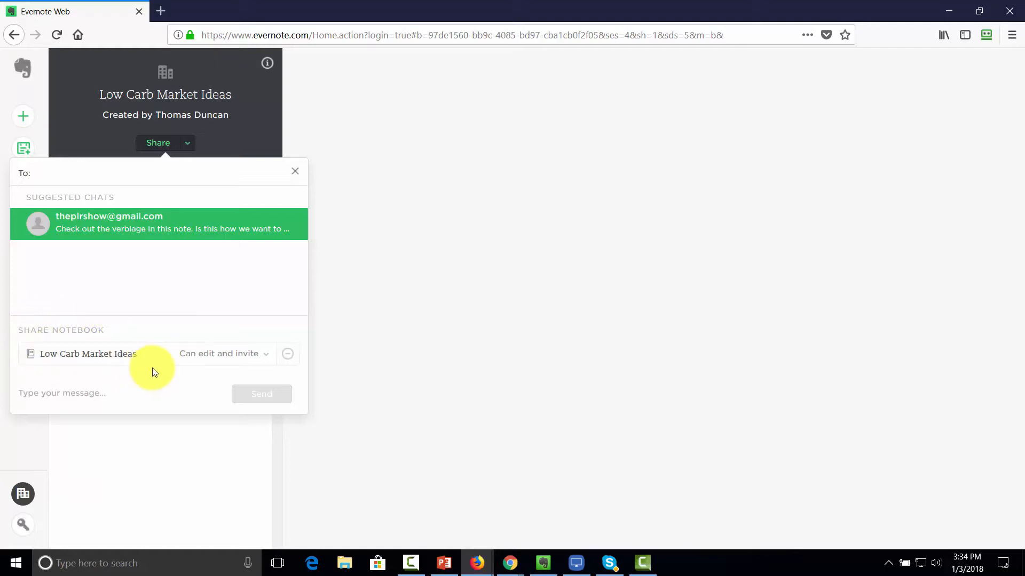
click(267, 360)
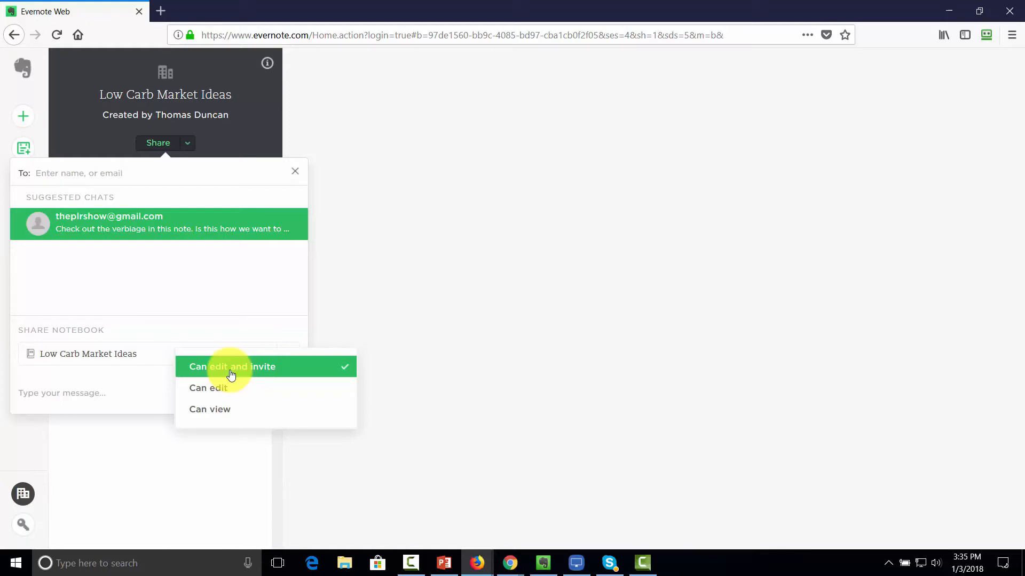
click(244, 317)
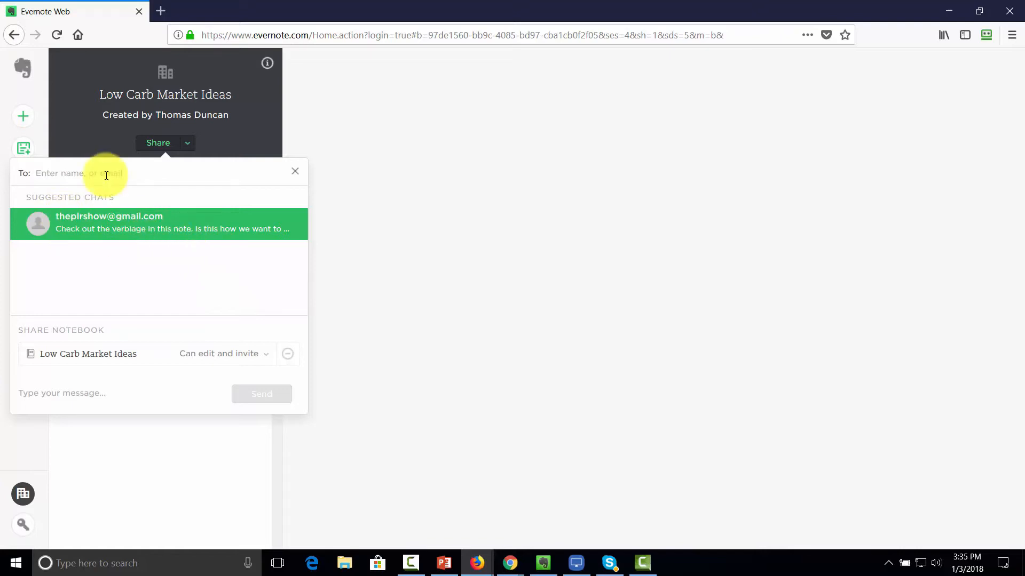
Step: Add the colleague as a recipient and paste a message about the current project
text(har)
click(97, 219)
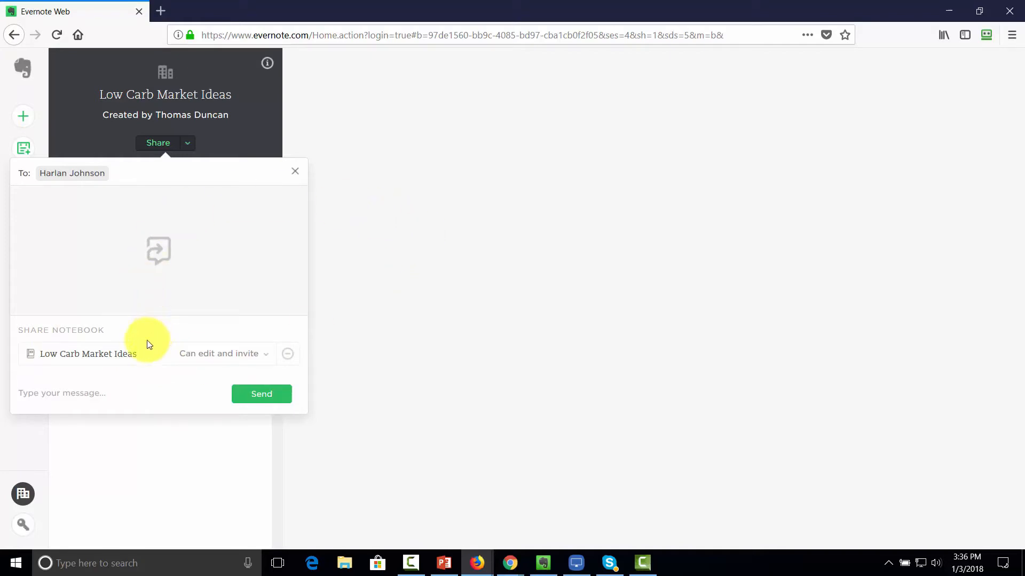
click(83, 386)
click(82, 394)
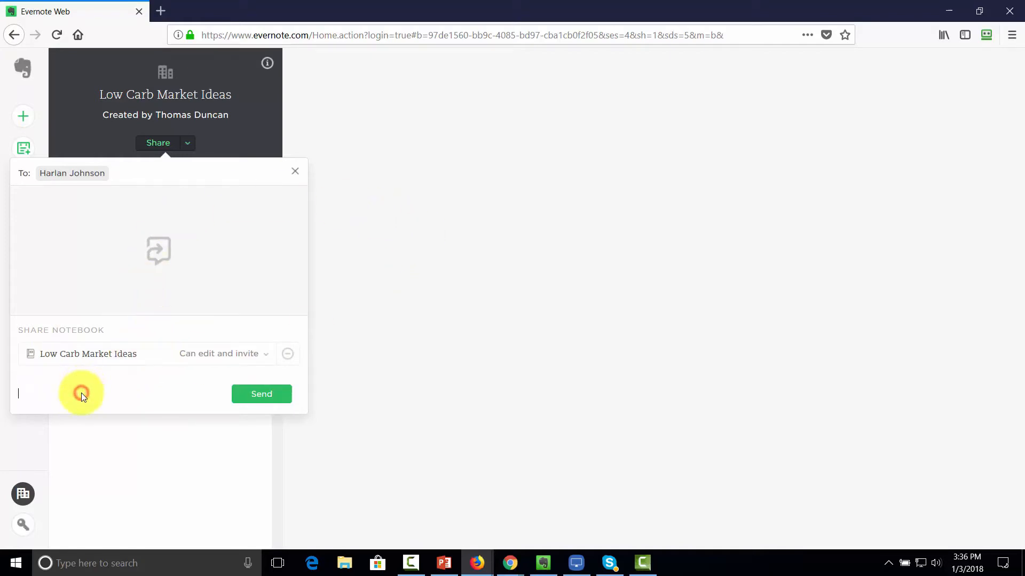
text(Harlan, this is the project we're working on now.)
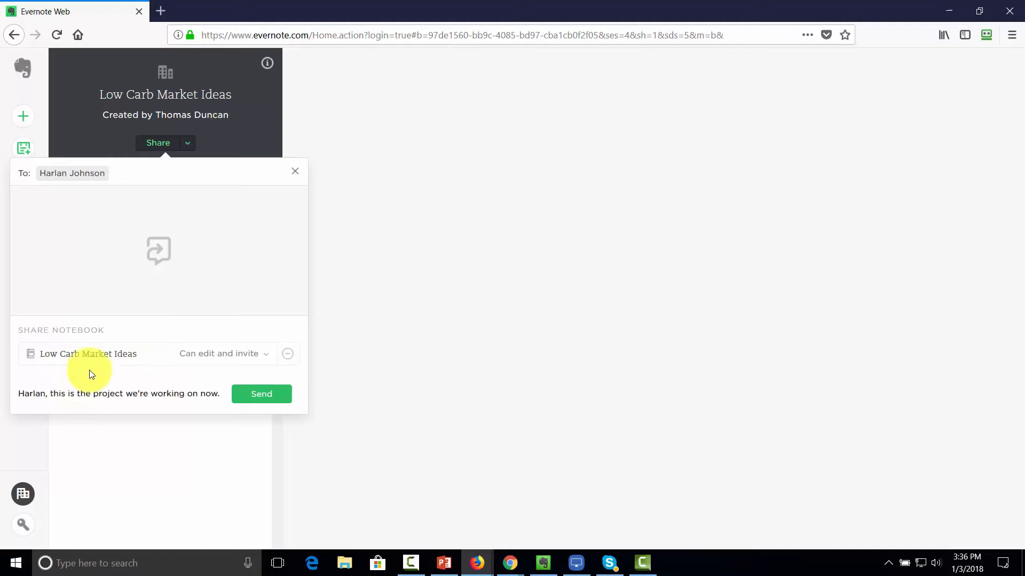
Step: Send the invitation, then return to Low Carb Market Ideas through its Work Chat entry
click(242, 400)
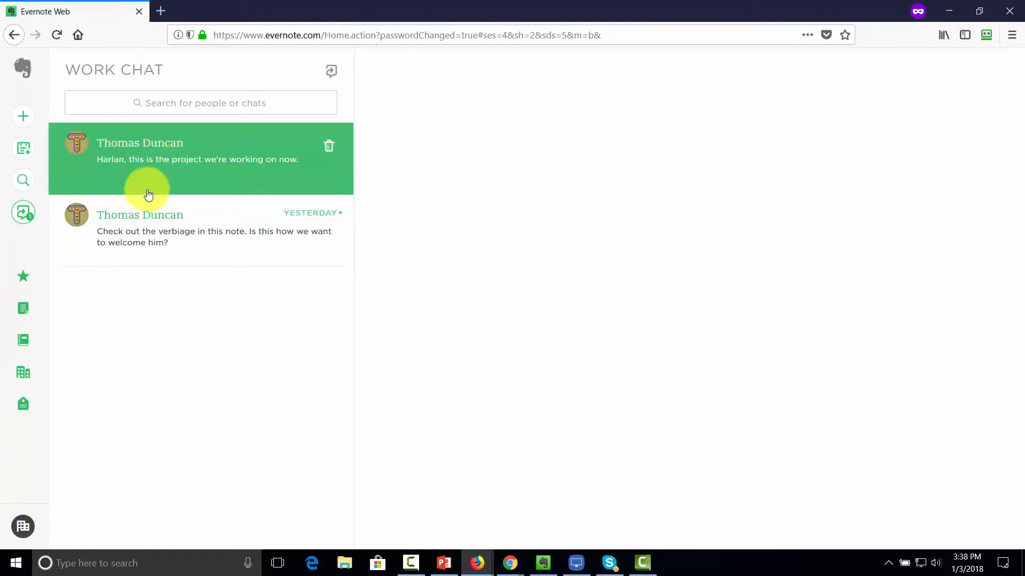
click(192, 188)
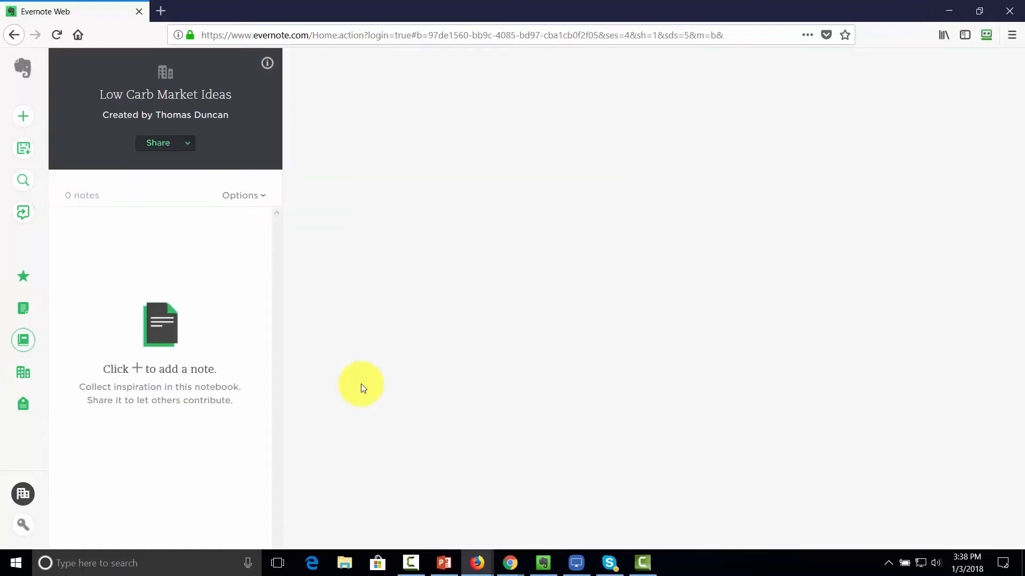
Step: Publish Low Carb Market Ideas to the business with a pasted description and 'Can edit' for colleagues
click(185, 145)
click(187, 194)
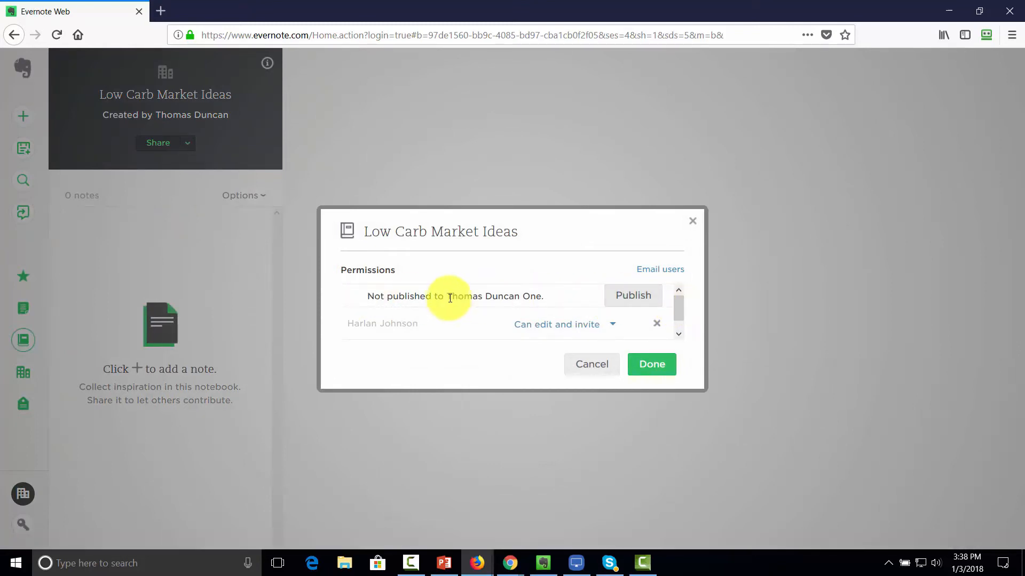
click(623, 299)
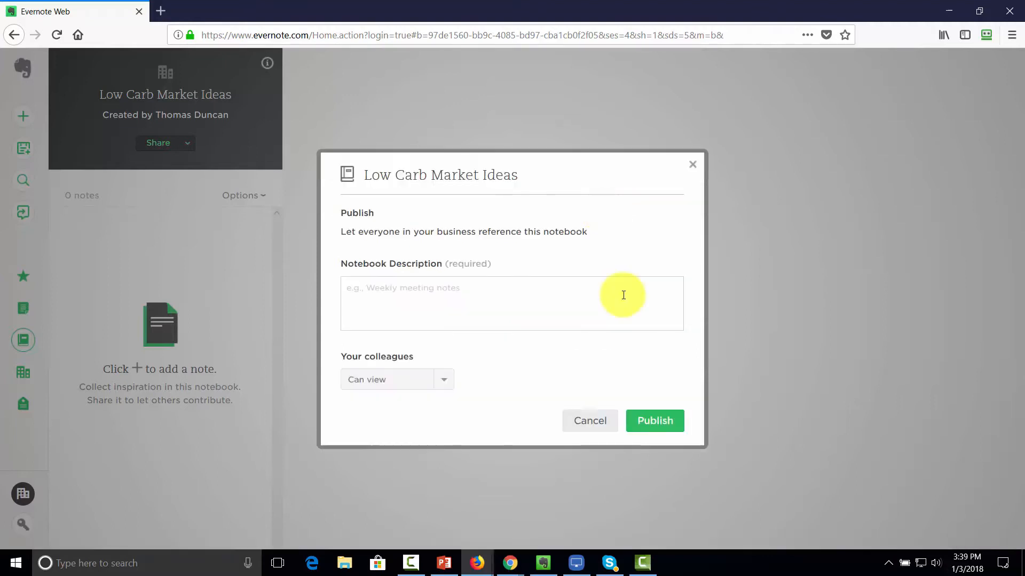
click(404, 290)
text(Keep Track of the Current Project and add your notes here.)
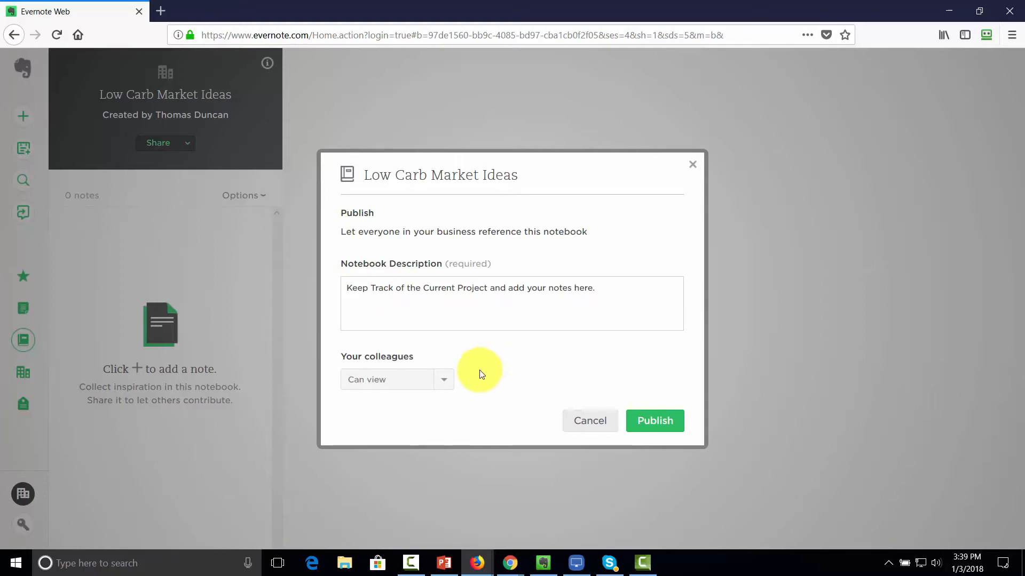
click(443, 380)
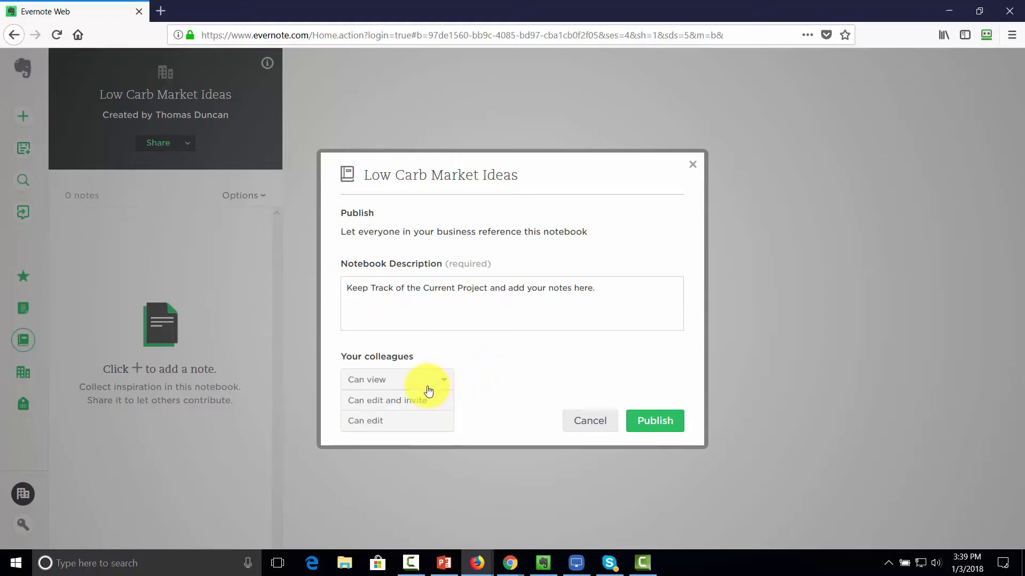
click(374, 420)
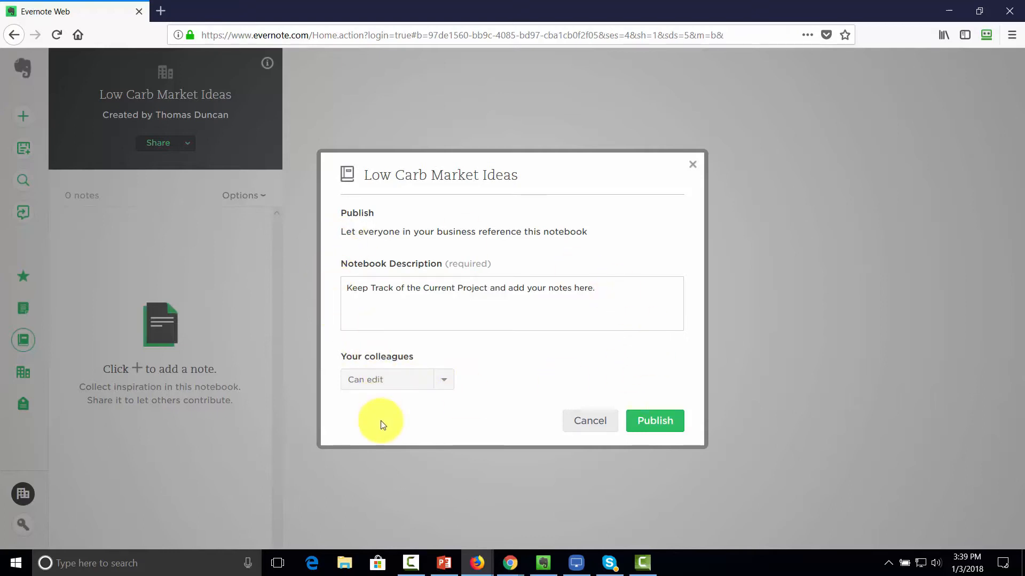
click(651, 421)
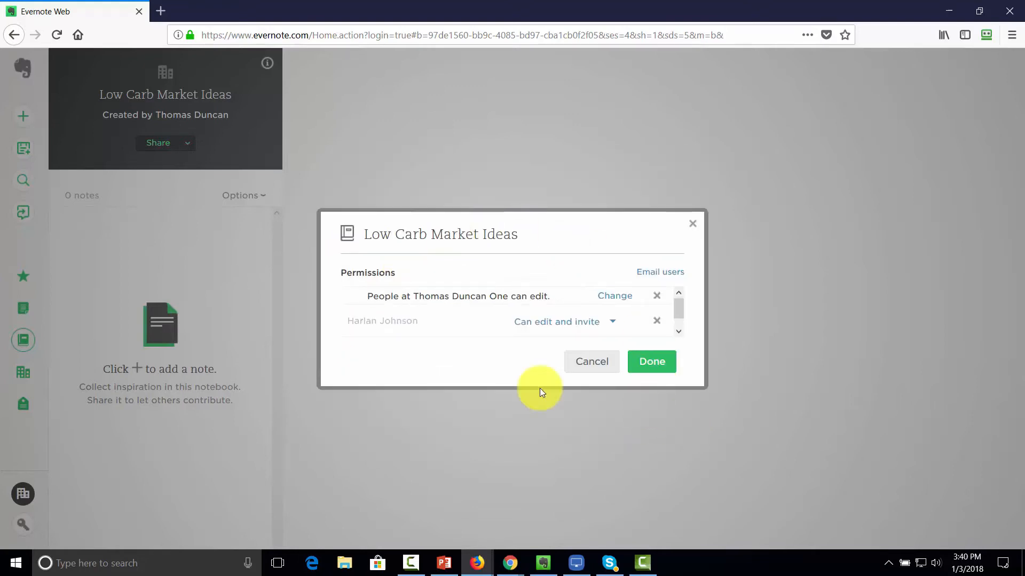
click(646, 362)
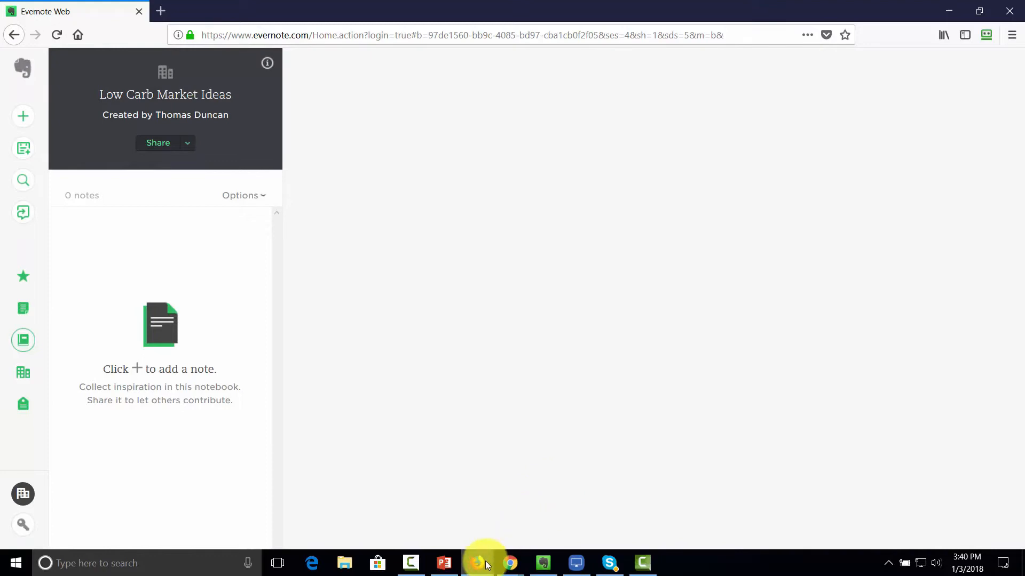
mouse_move(486, 563)
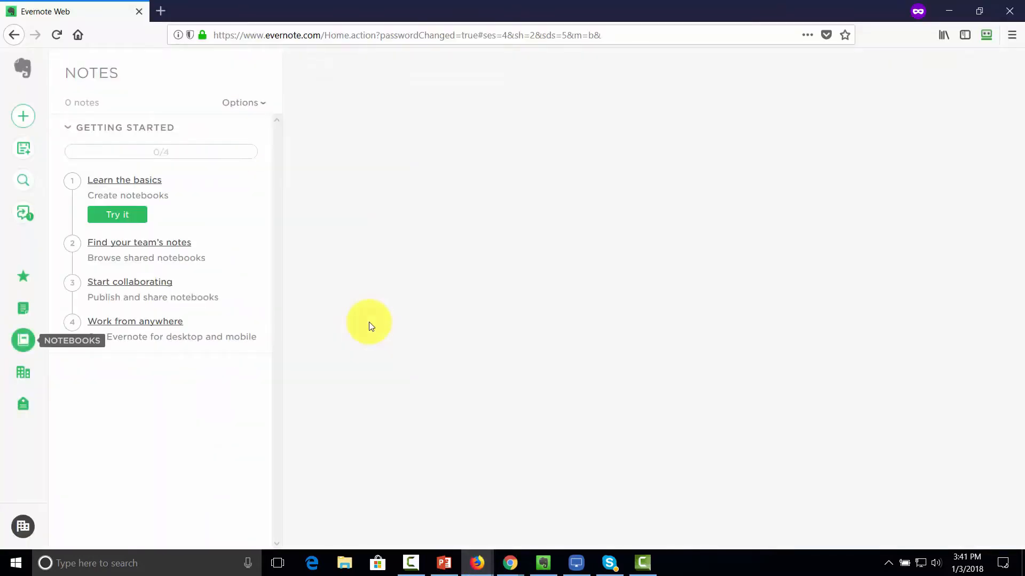
click(21, 377)
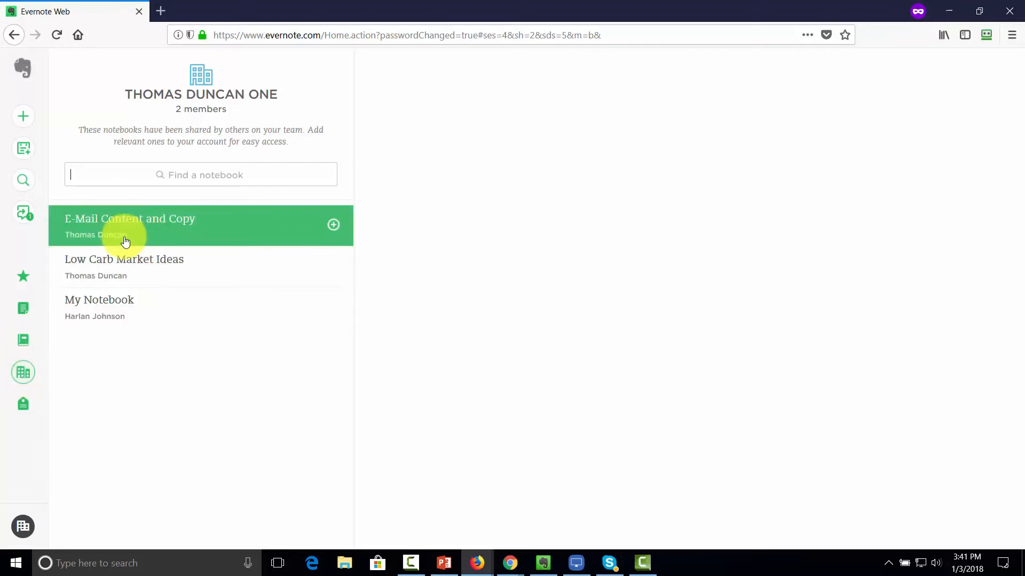
click(27, 346)
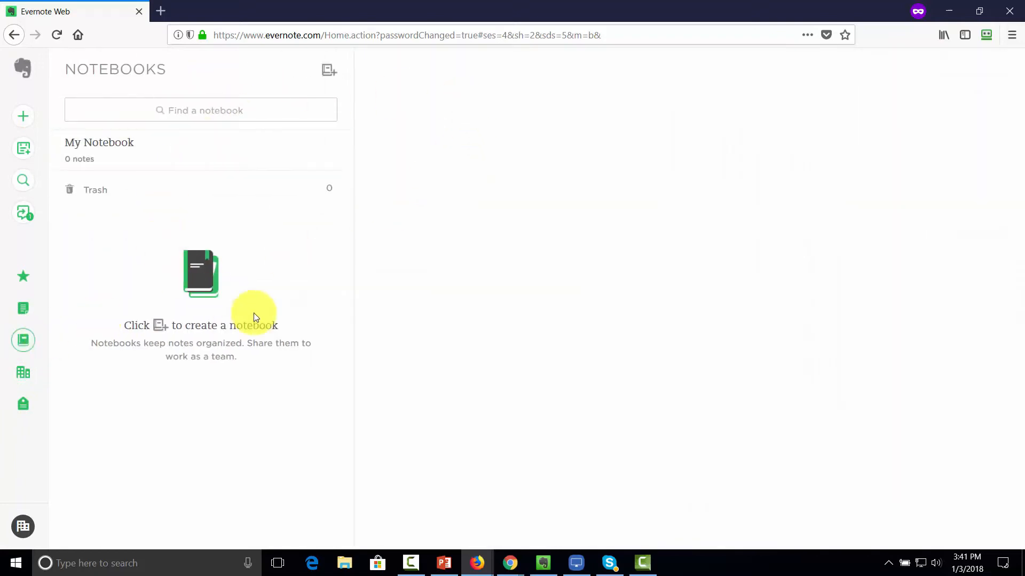
click(222, 118)
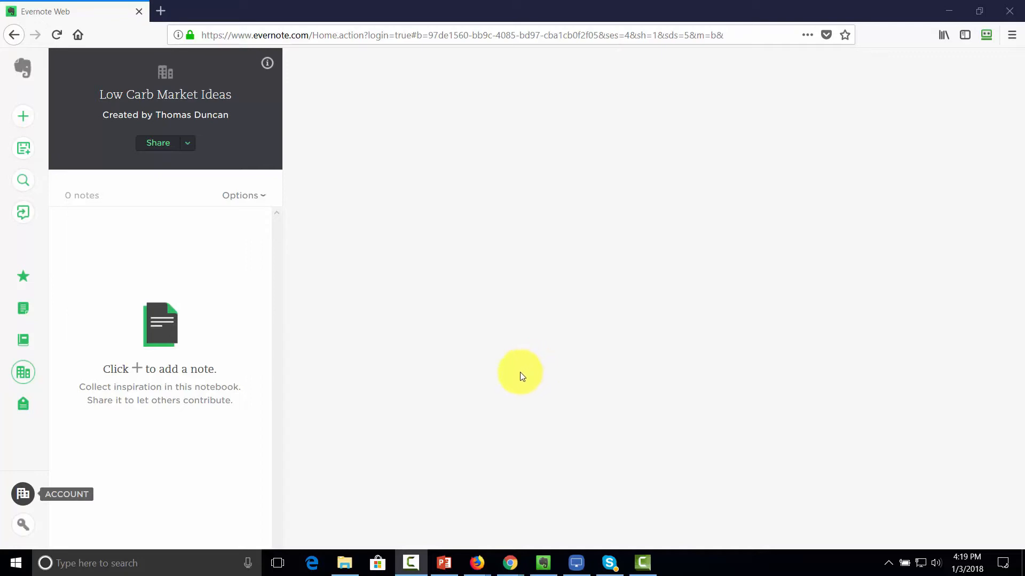
click(23, 378)
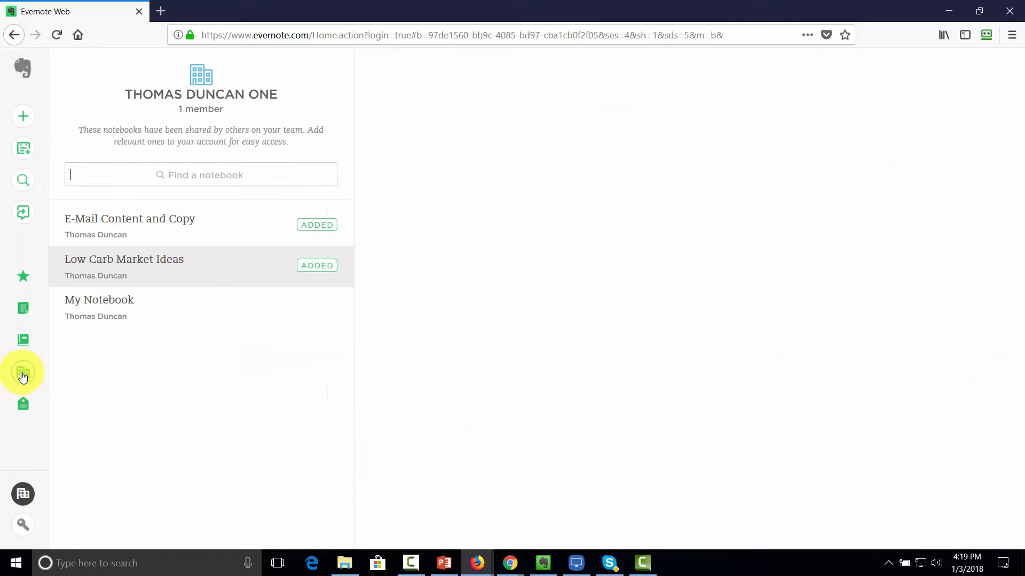
click(144, 265)
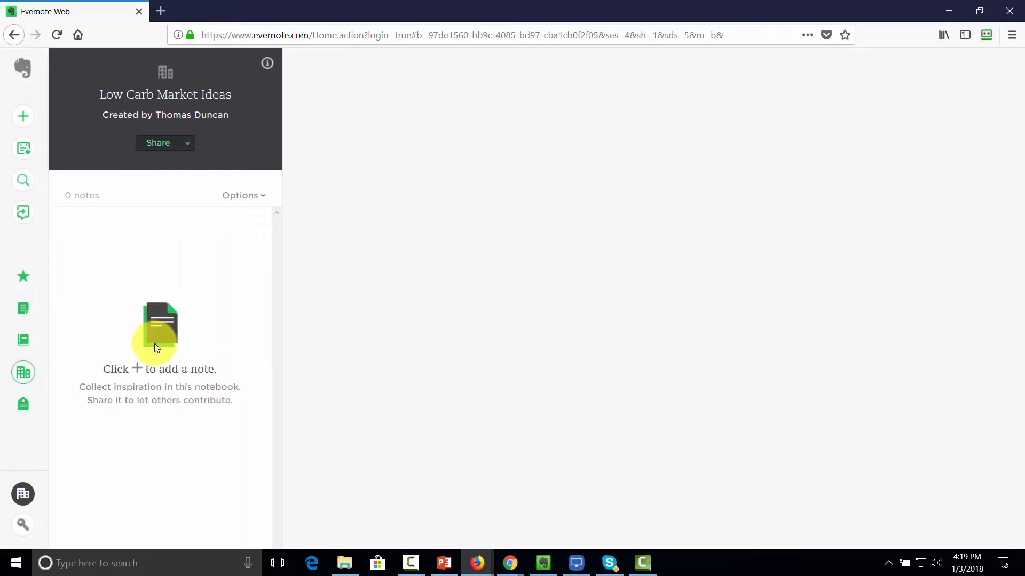
click(21, 116)
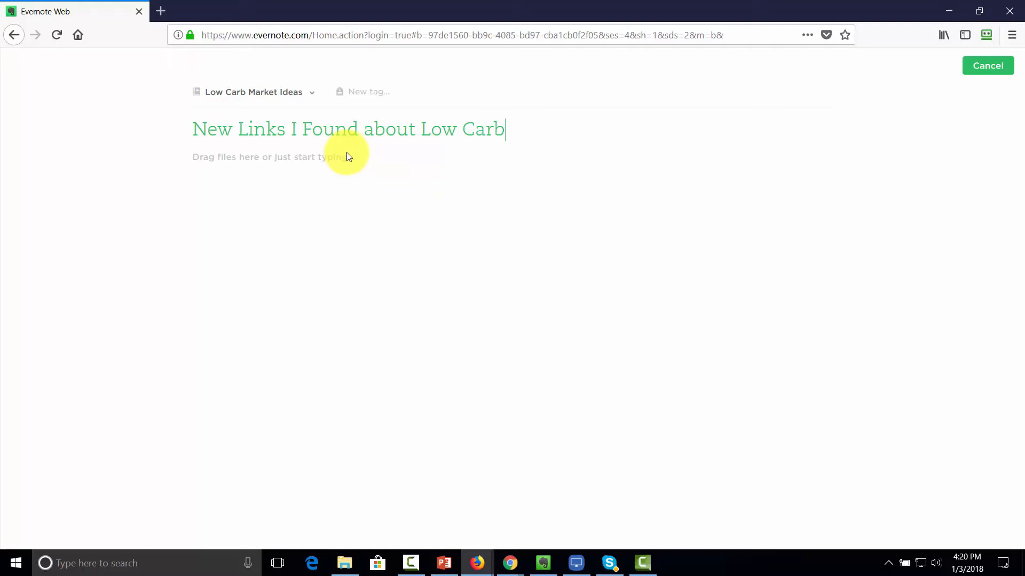
Step: Paste the protein-myths article text and dietdoctor.com low-carb links into the note body
click(707, 219)
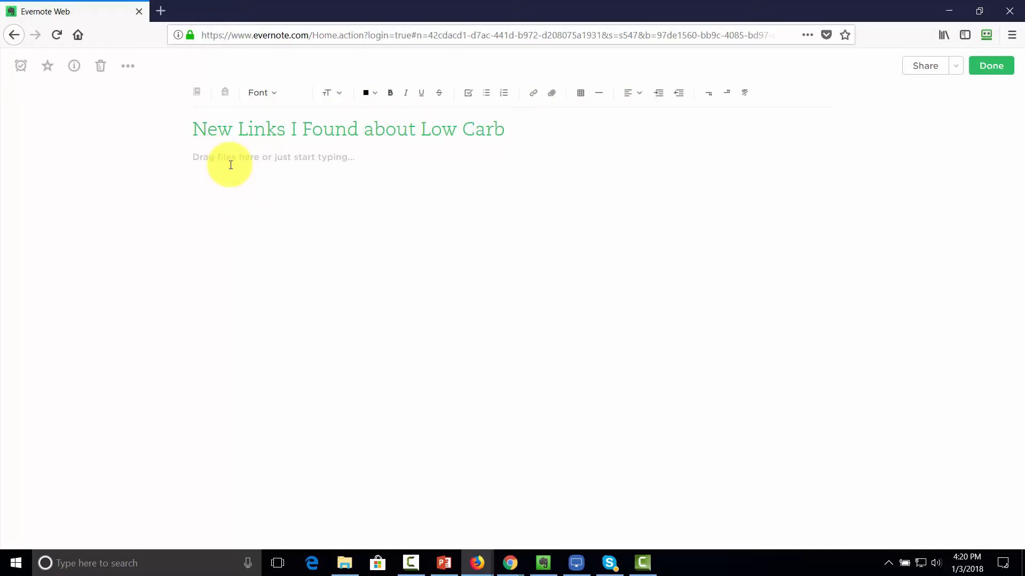
key(ctrl+v)
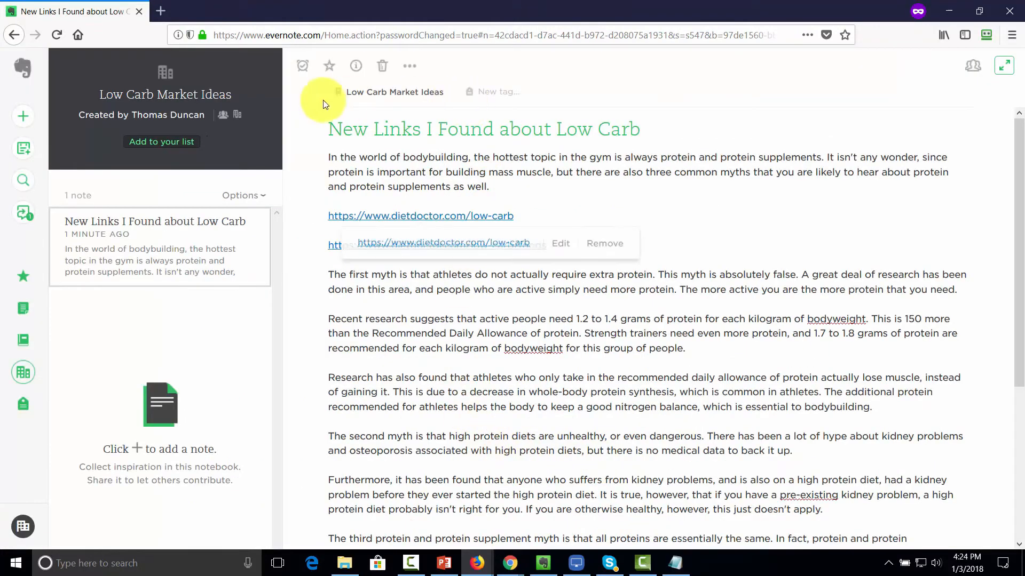
Step: Start a second new note, 'Diet That I Saw Someone Do', and close the full-screen editor
click(114, 232)
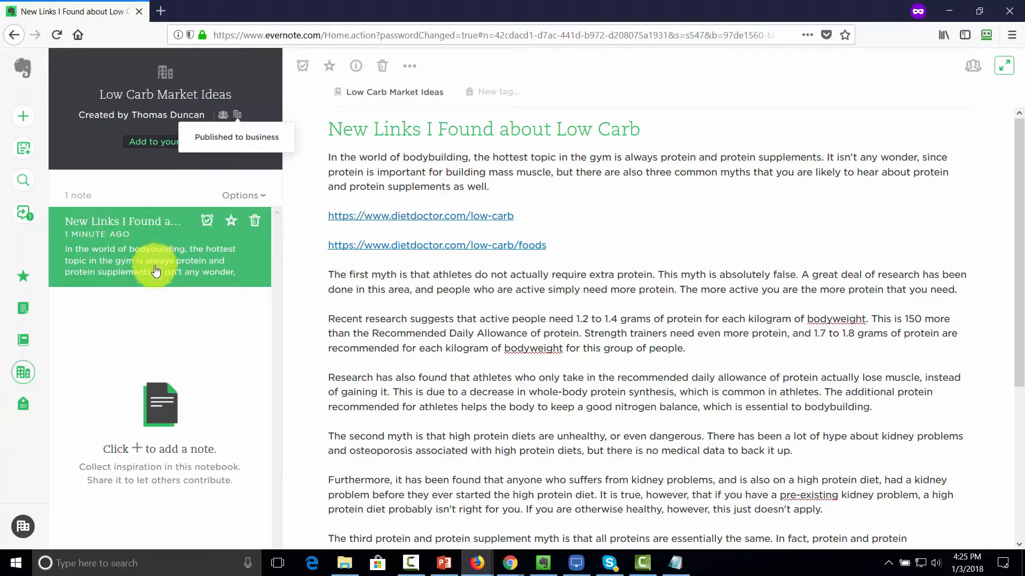
click(24, 118)
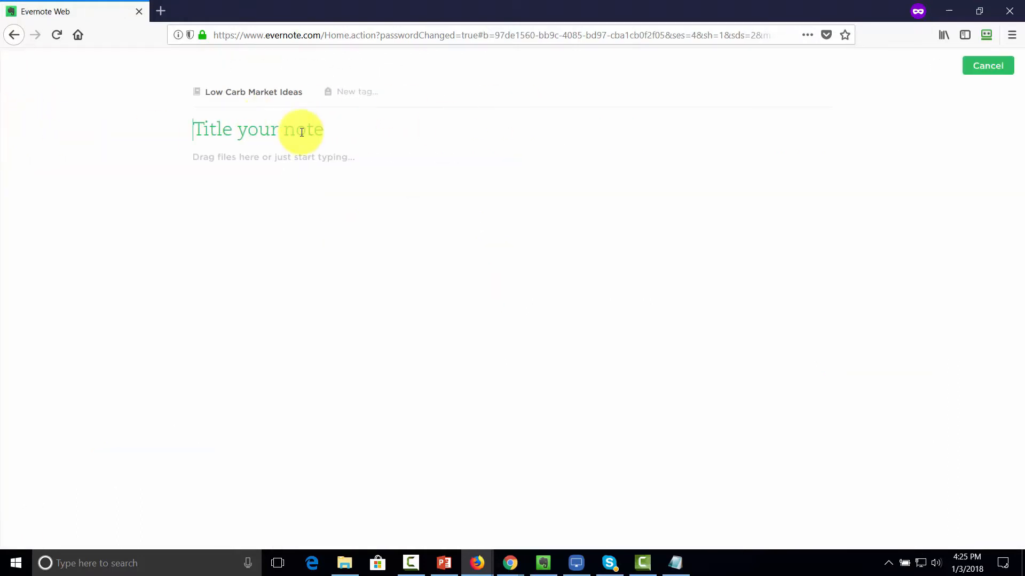
click(383, 142)
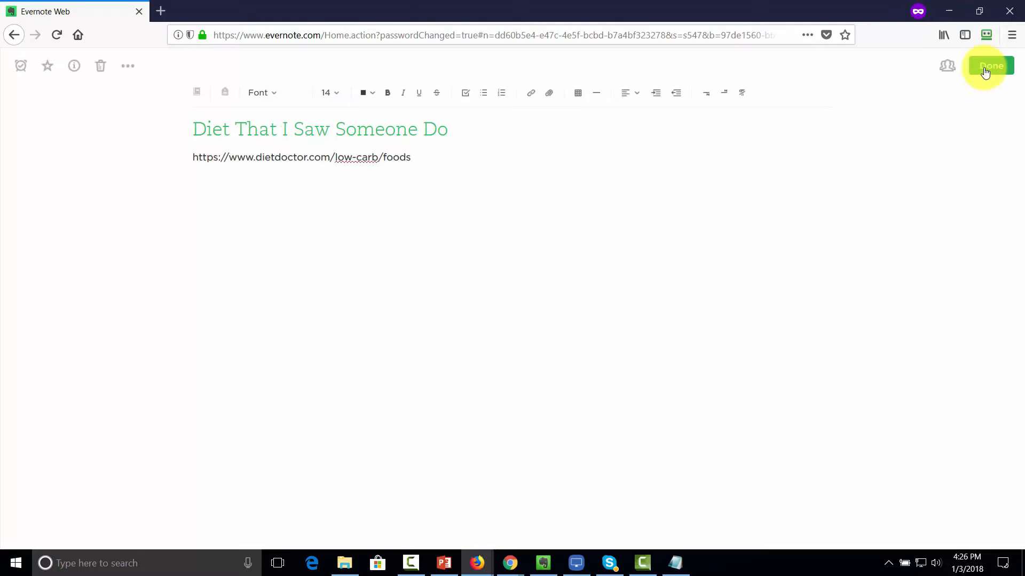
click(985, 71)
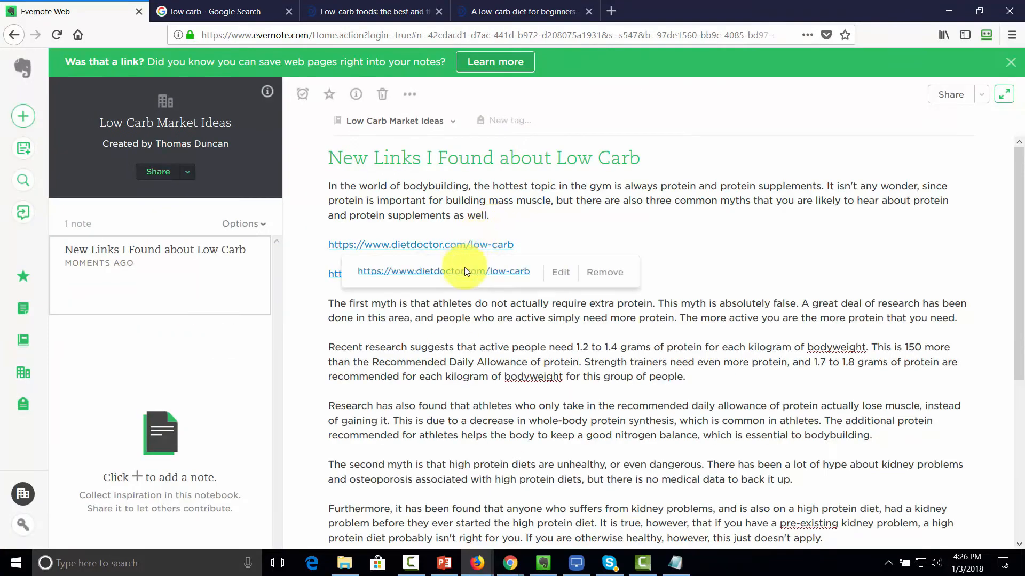
Step: Dismiss the link popup and reopen Low Carb Market Ideas from the business notebooks
click(56, 34)
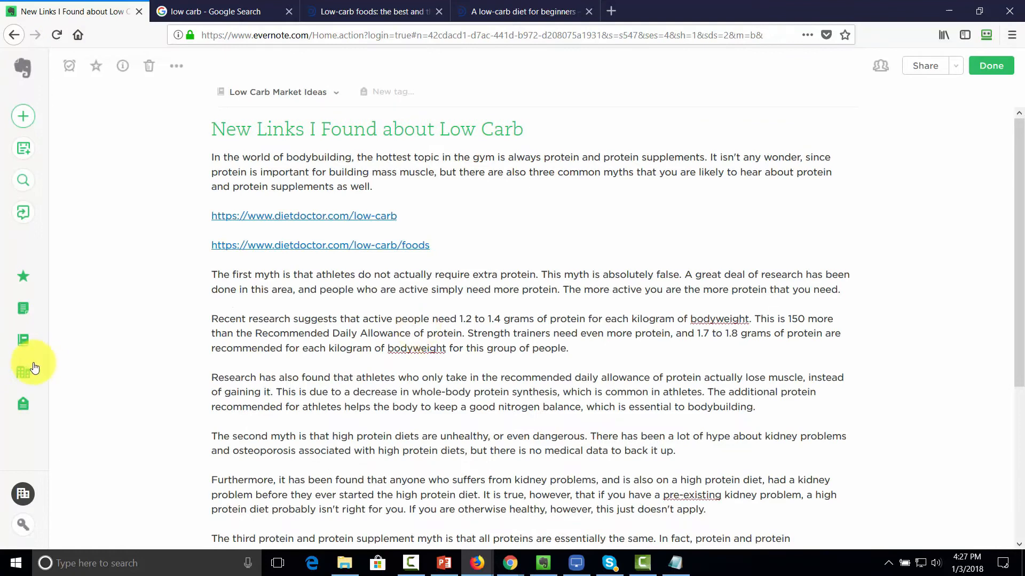
click(26, 372)
click(112, 298)
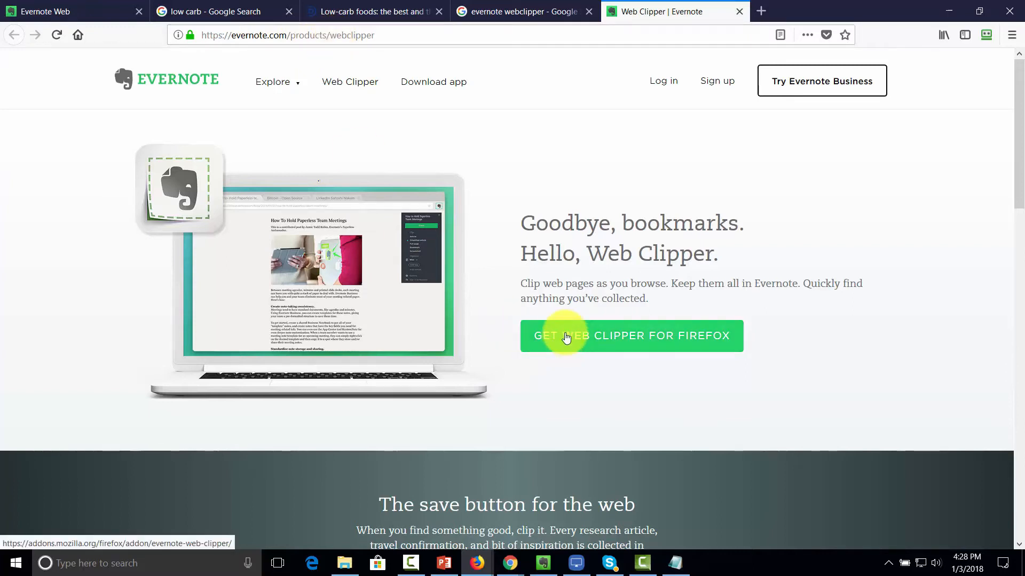
Step: Add the Evernote Web Clipper extension to Firefox from its add-on page
click(567, 337)
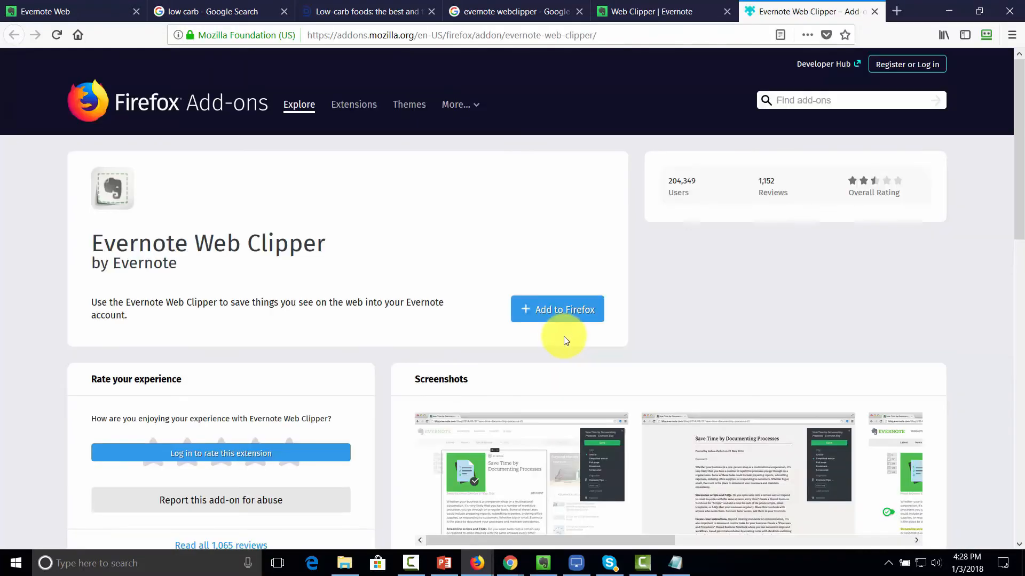
click(557, 316)
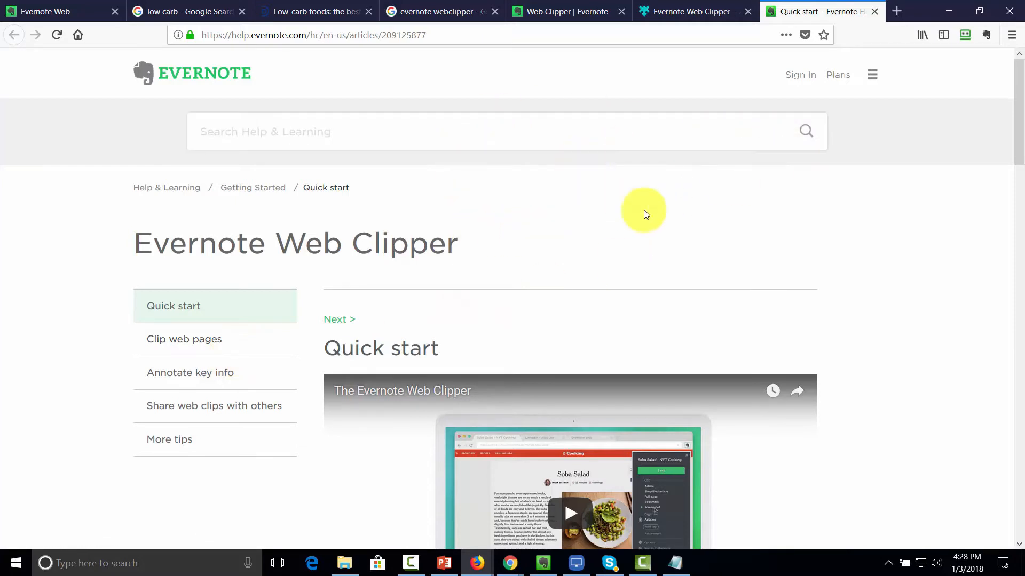
Step: Make Low Carb Market Ideas the clipper's default notebook and save the Quick start page as a full-page clip
click(987, 34)
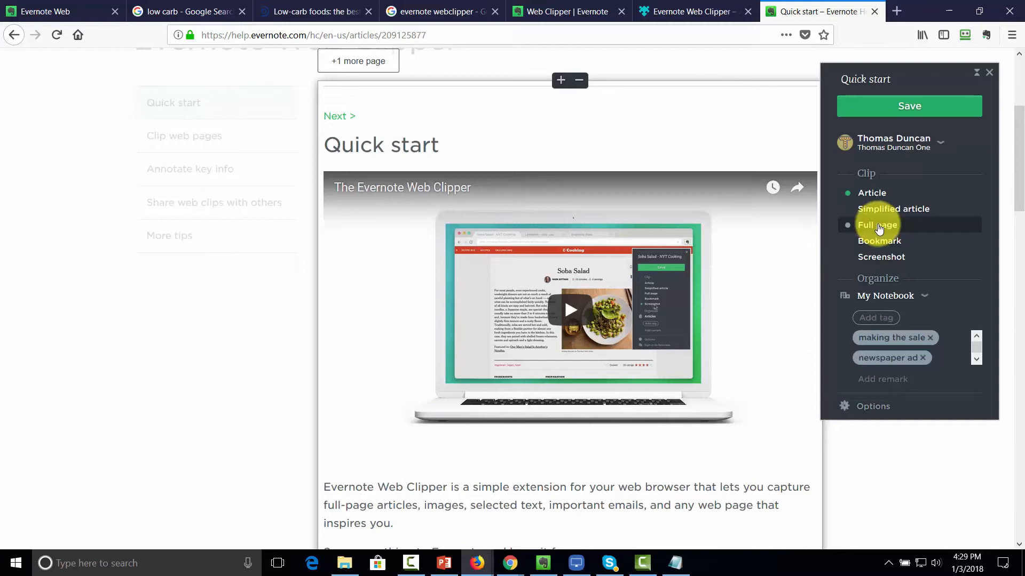
click(879, 228)
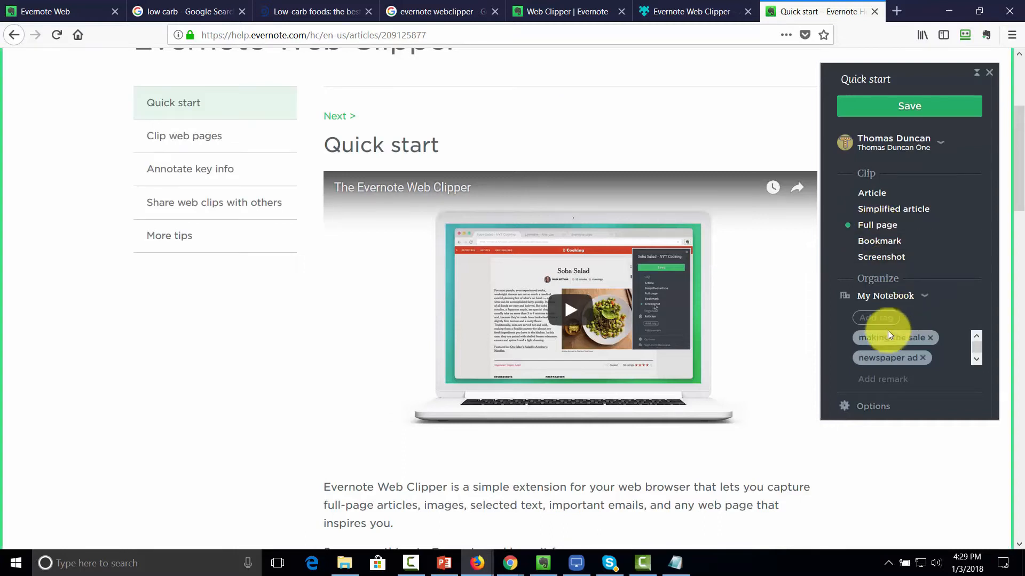
click(873, 406)
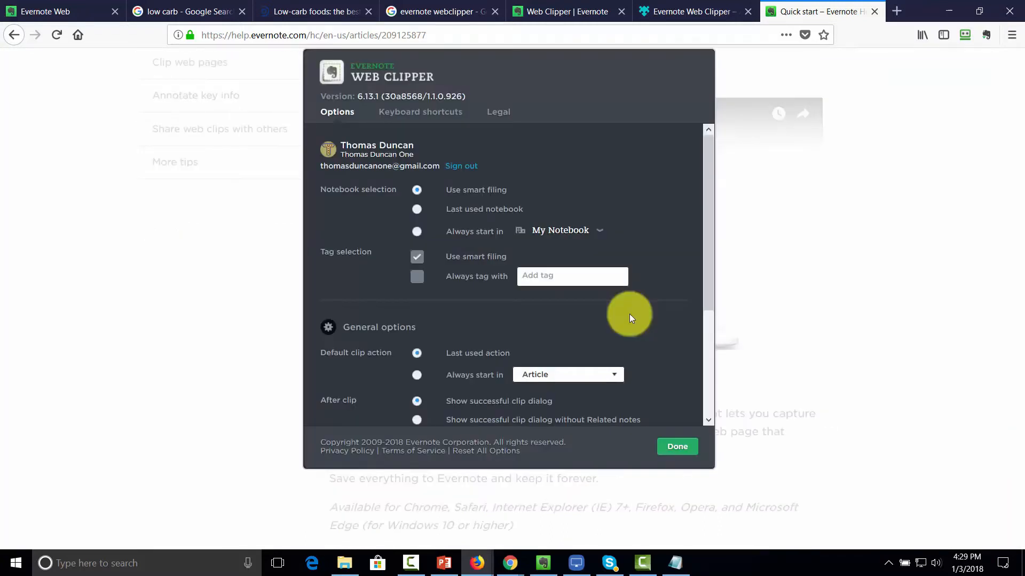
click(599, 230)
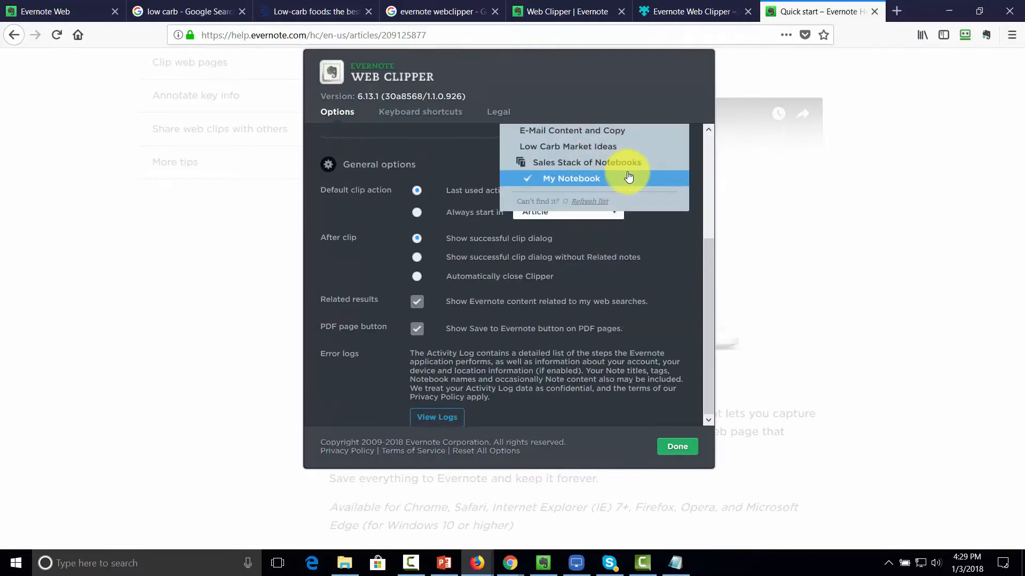
scroll(629, 176, up, 2)
click(597, 197)
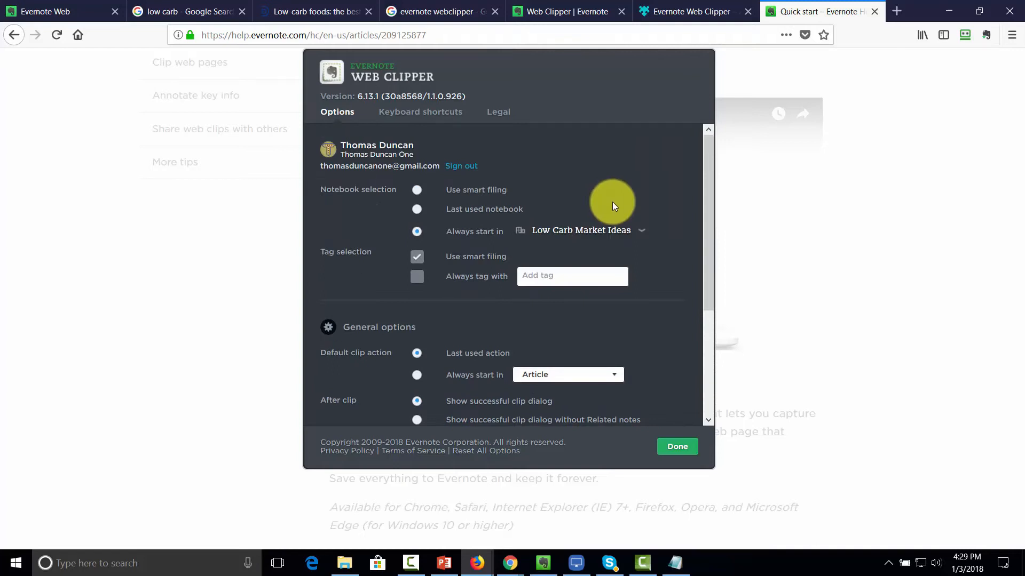
scroll(613, 202, down, 2)
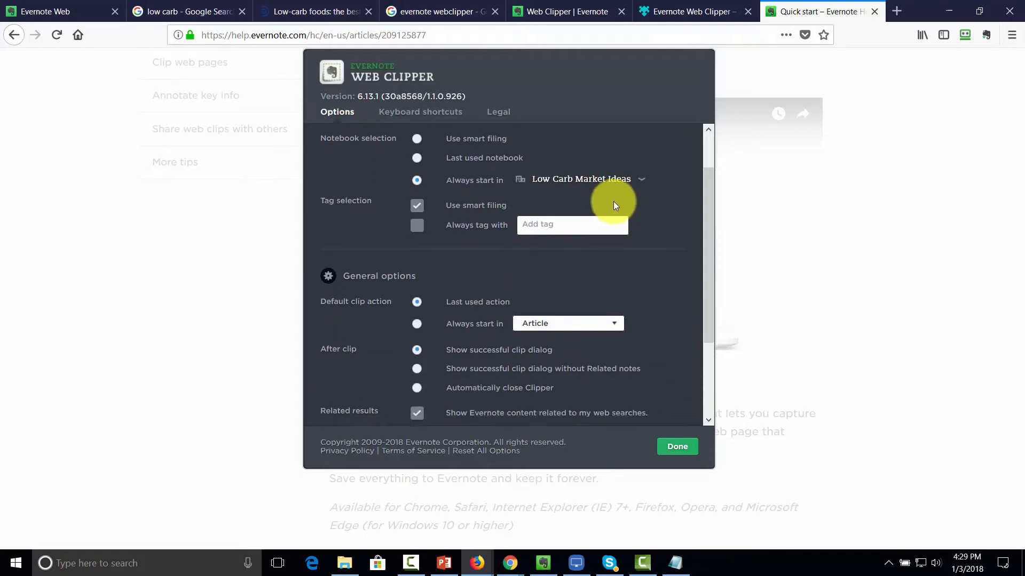
scroll(590, 240, up, 2)
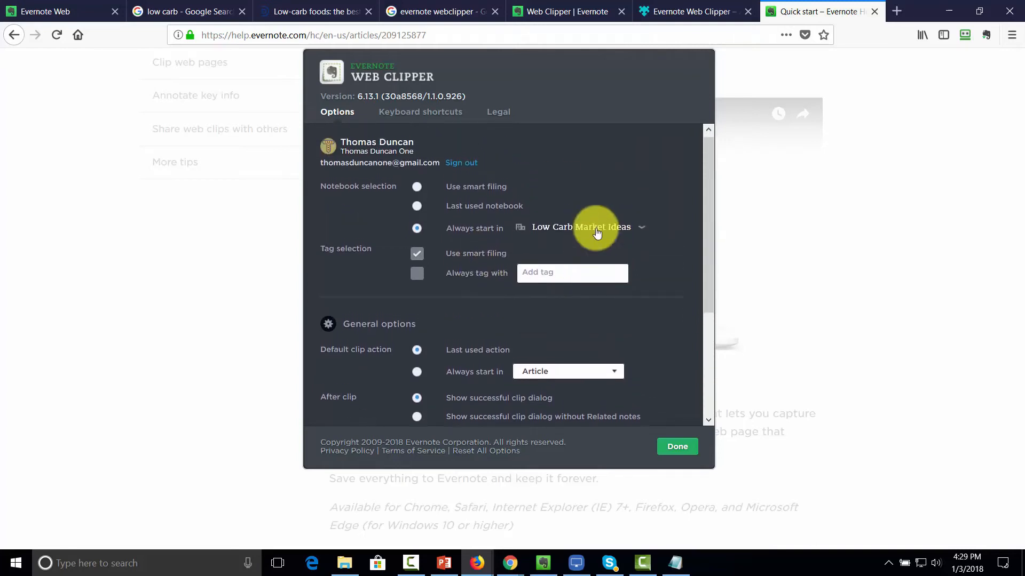
scroll(424, 281, down, 2)
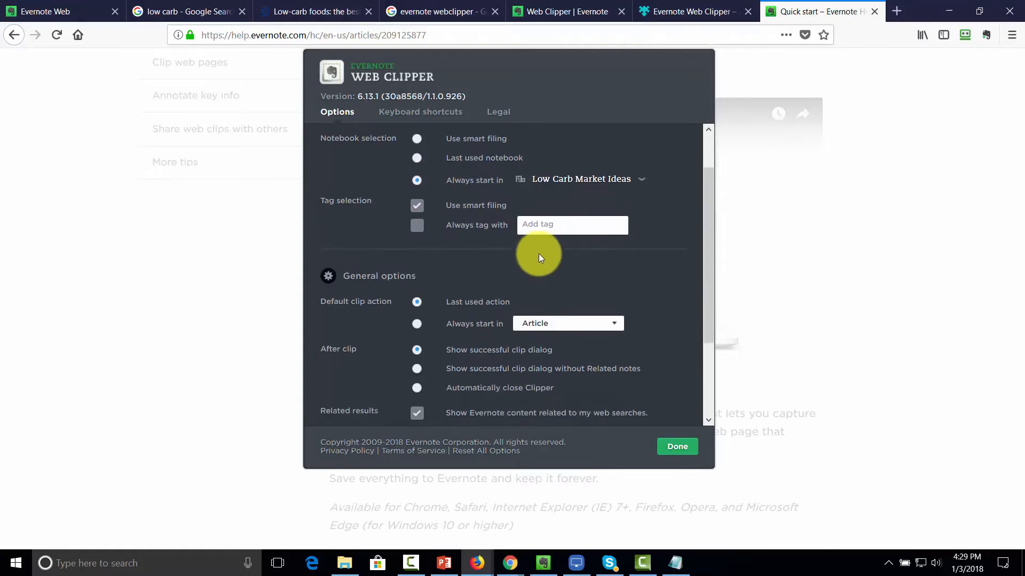
click(678, 447)
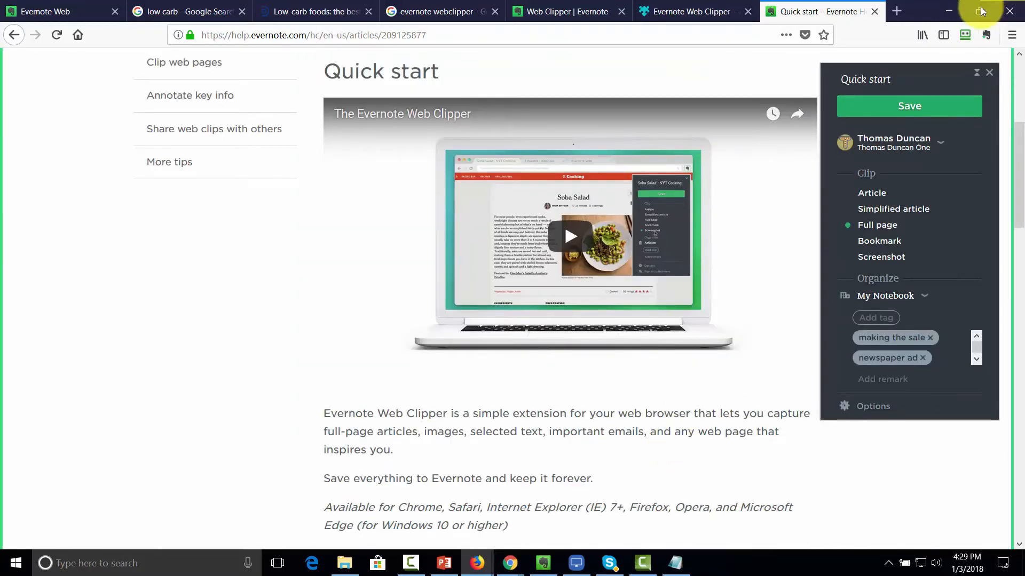
click(900, 106)
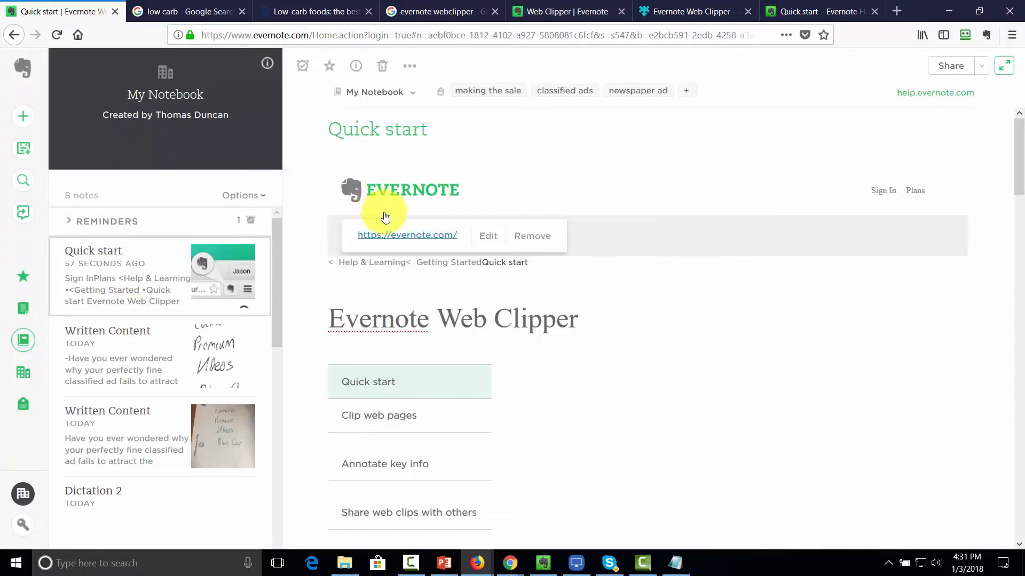
Step: Move the Quick start note into Low Carb Market Ideas using the note's notebook dropdown
click(414, 90)
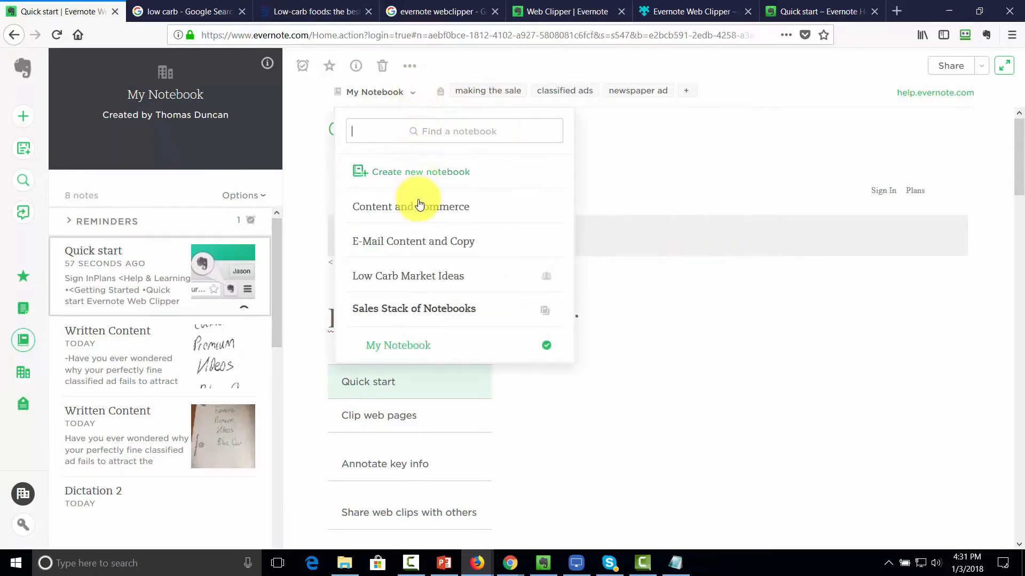
click(413, 278)
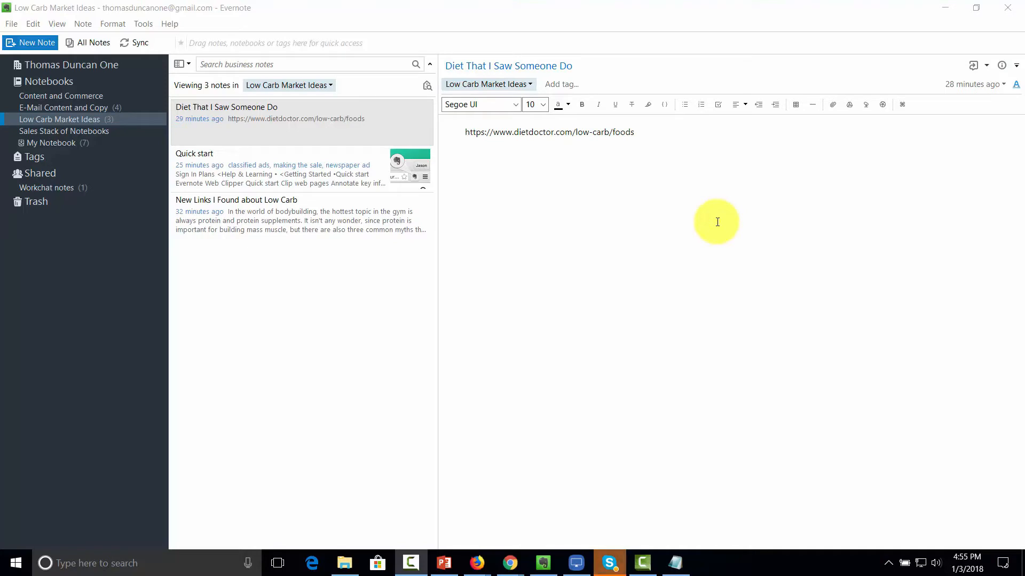
click(269, 132)
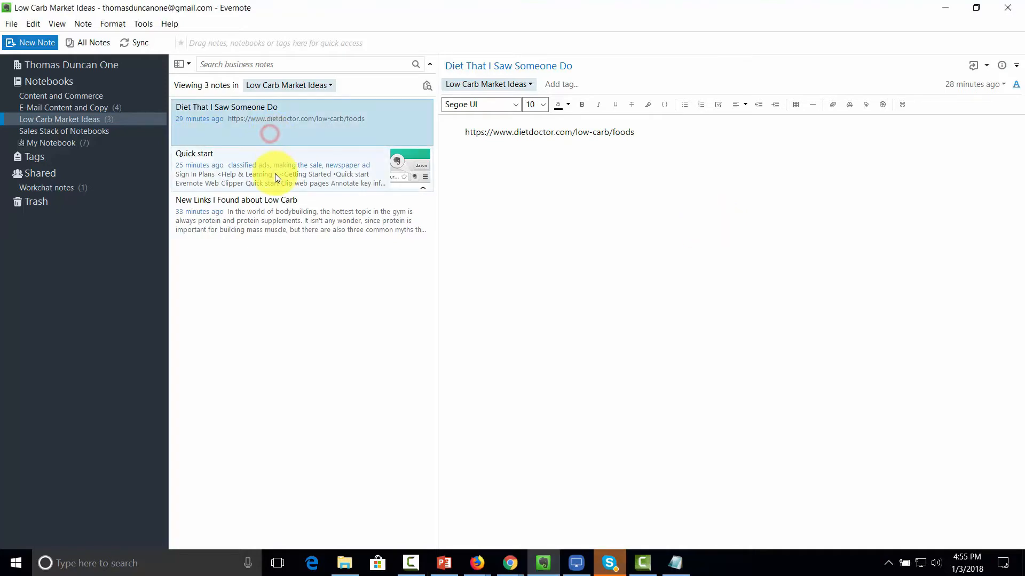
click(275, 172)
click(280, 209)
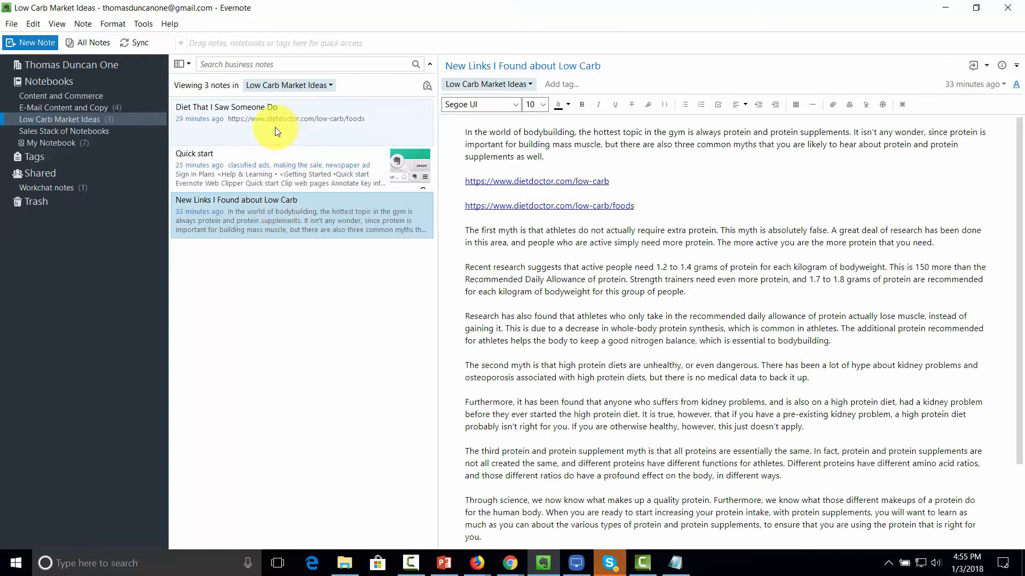
click(548, 255)
scroll(547, 253, down, 3)
scroll(548, 253, up, 3)
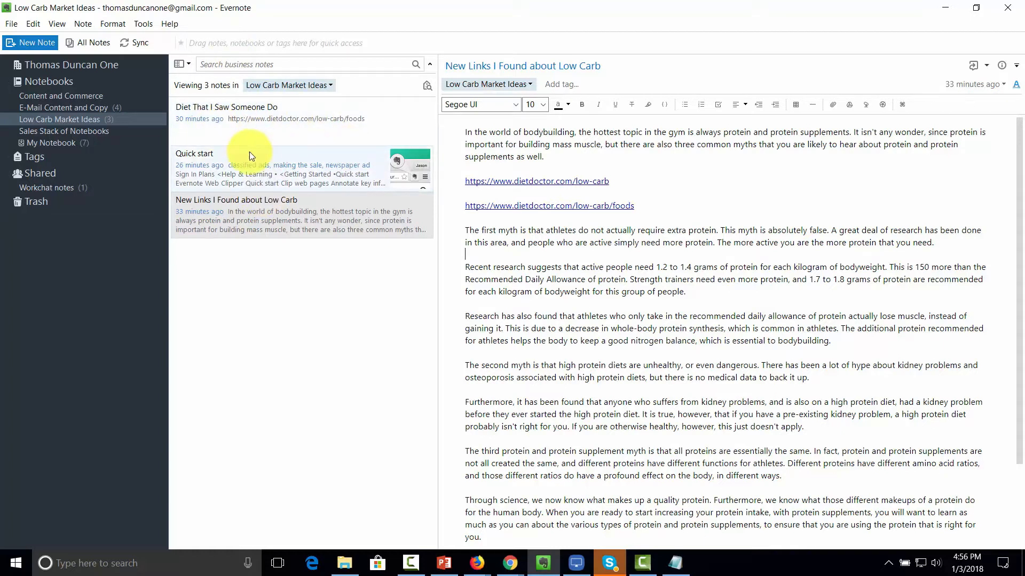
click(58, 25)
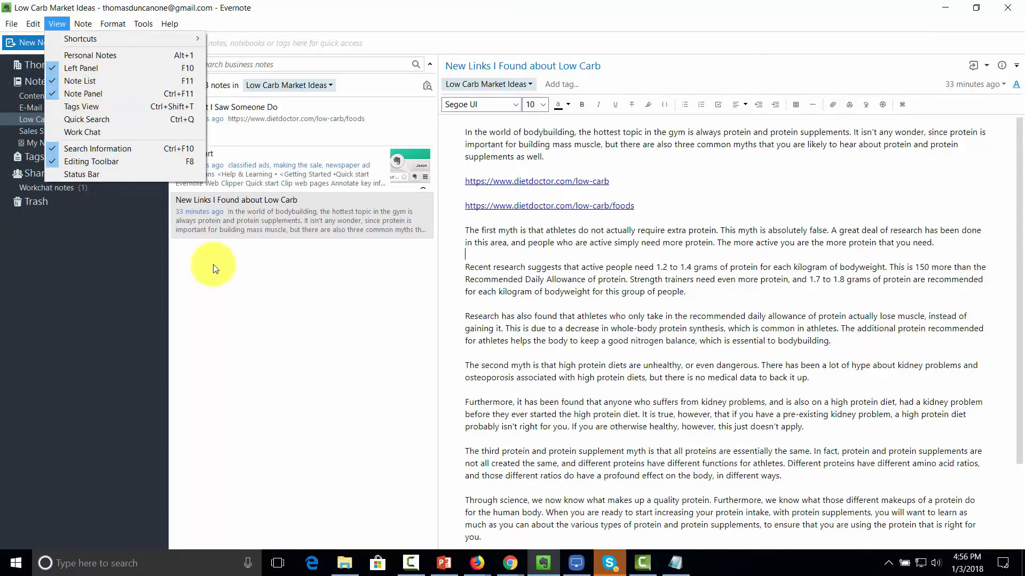
click(235, 293)
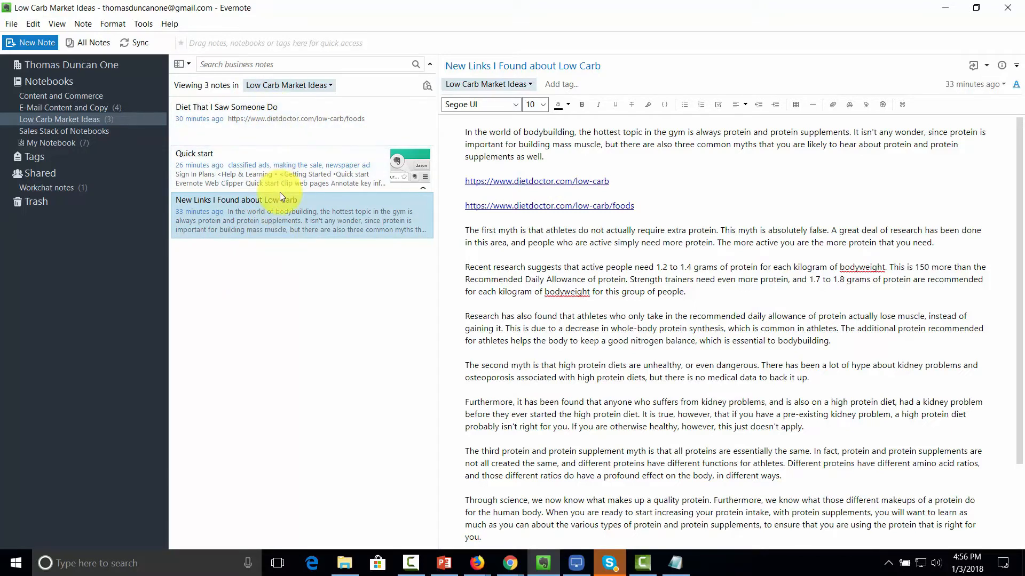
click(286, 117)
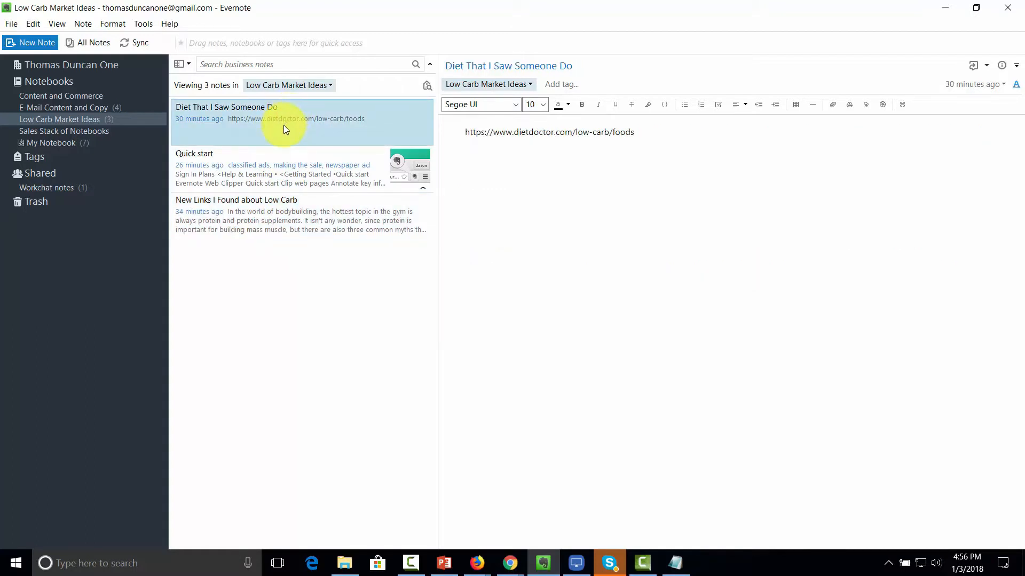
Step: Select the Quick start and New Links notes, create a Table of Contents note, and open it for editing
ctrl+click(274, 174)
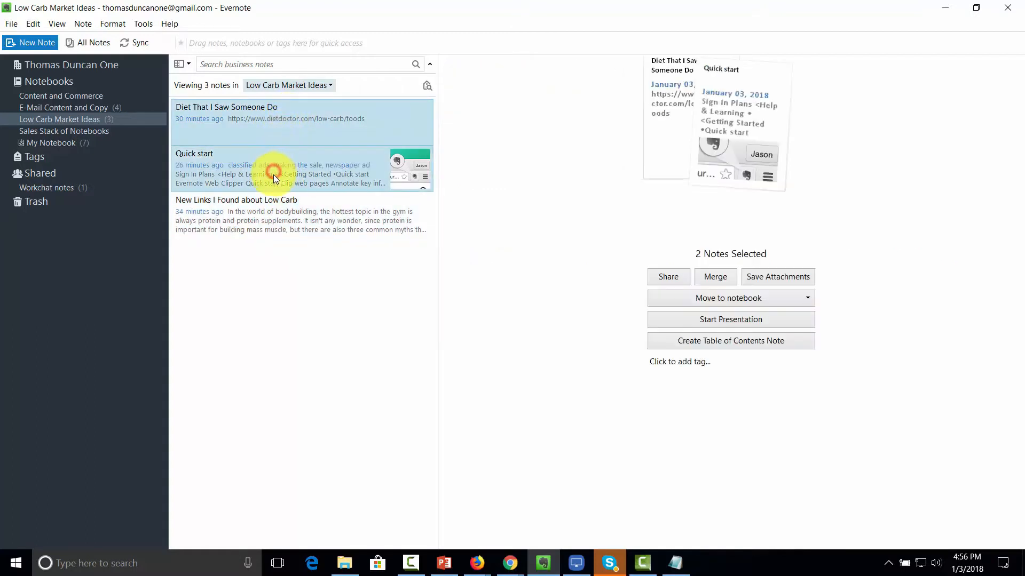
ctrl+click(268, 210)
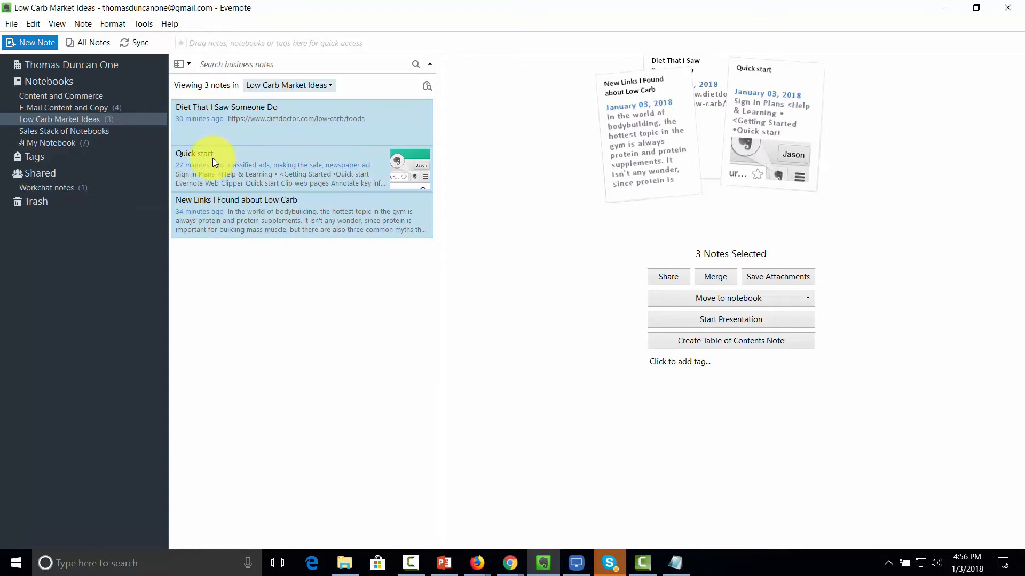
click(695, 341)
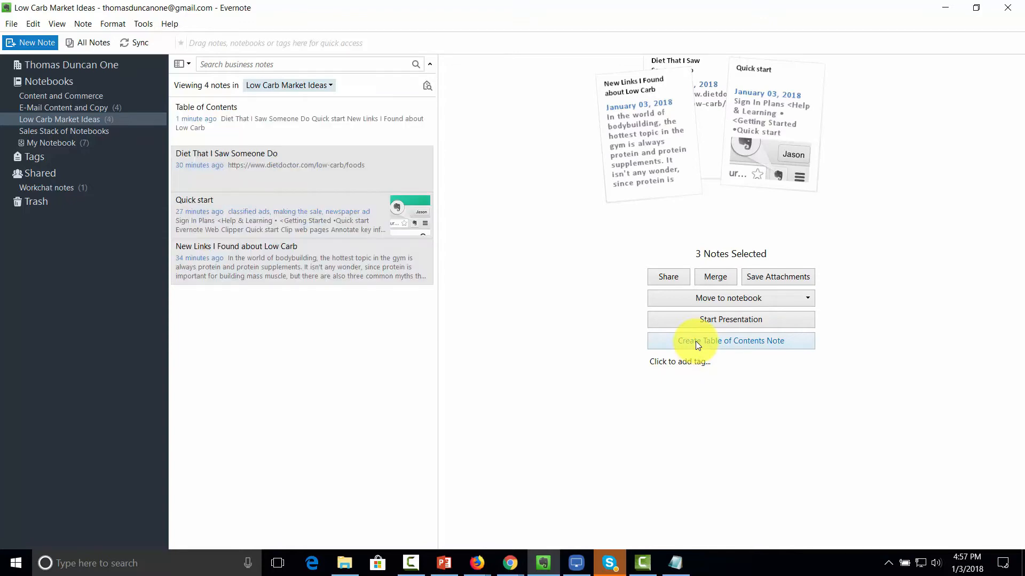
click(329, 132)
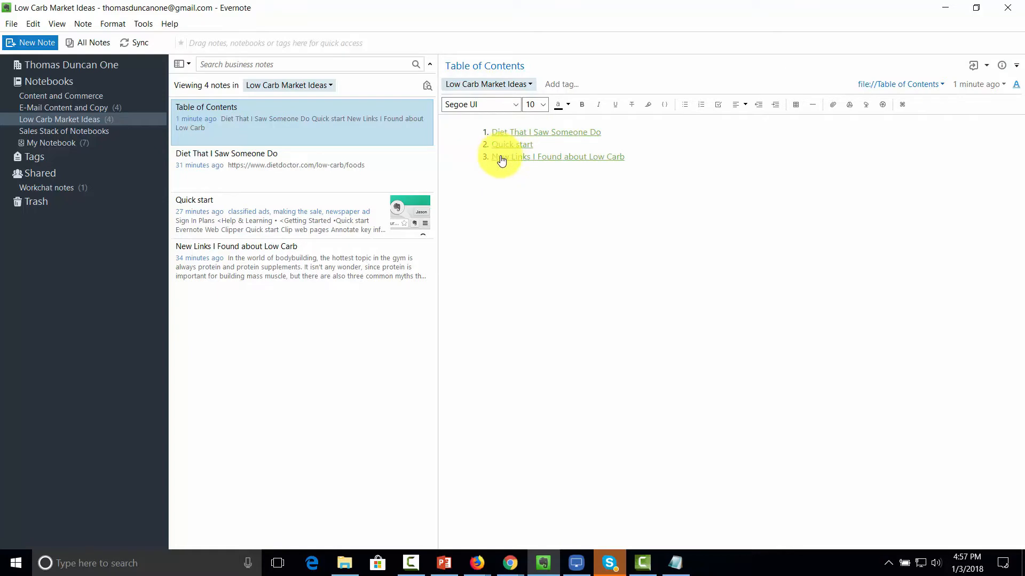
click(470, 116)
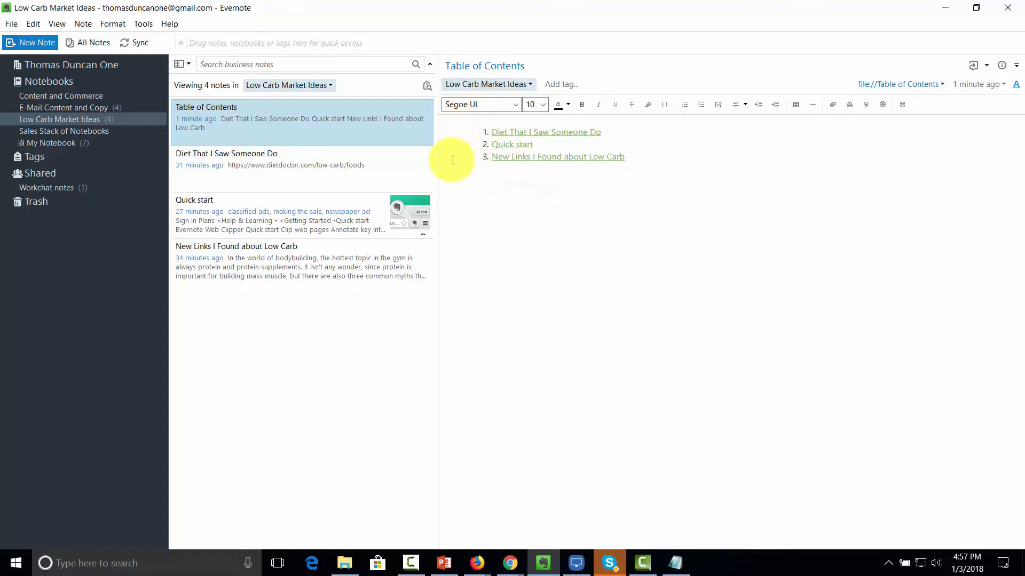
Step: Show the Diet That I Saw Someone Do note and its single dietdoctor.com low-carb link
click(484, 209)
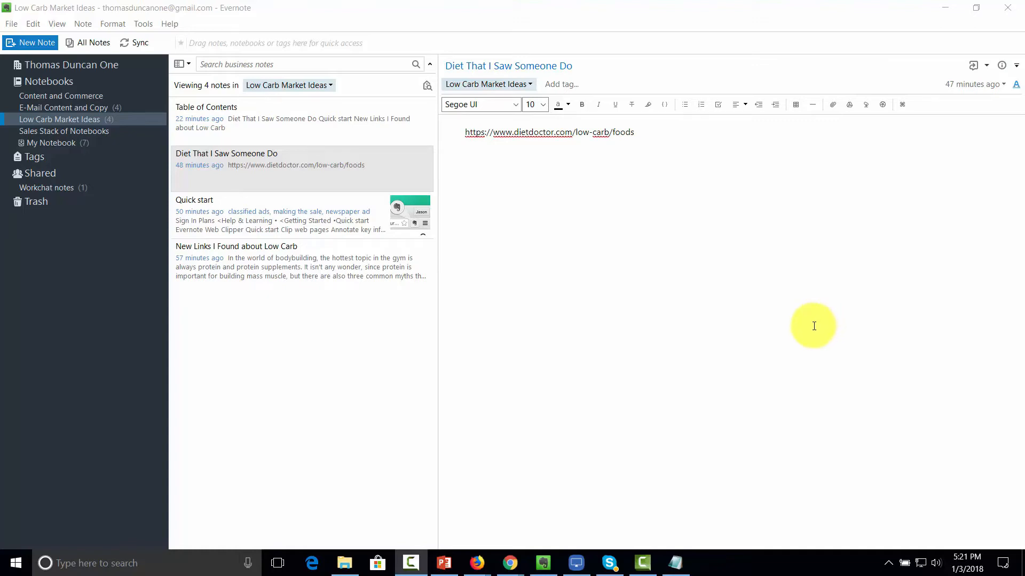
Step: Look through the New Links I Found about Low Carb and Diet That I Saw Someone Do notes
click(289, 256)
click(312, 174)
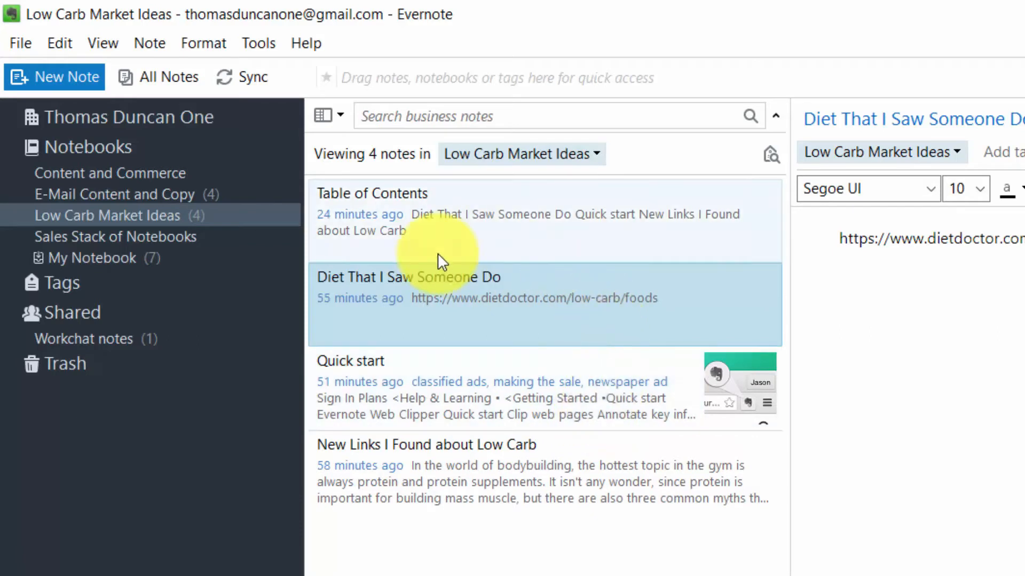
click(522, 320)
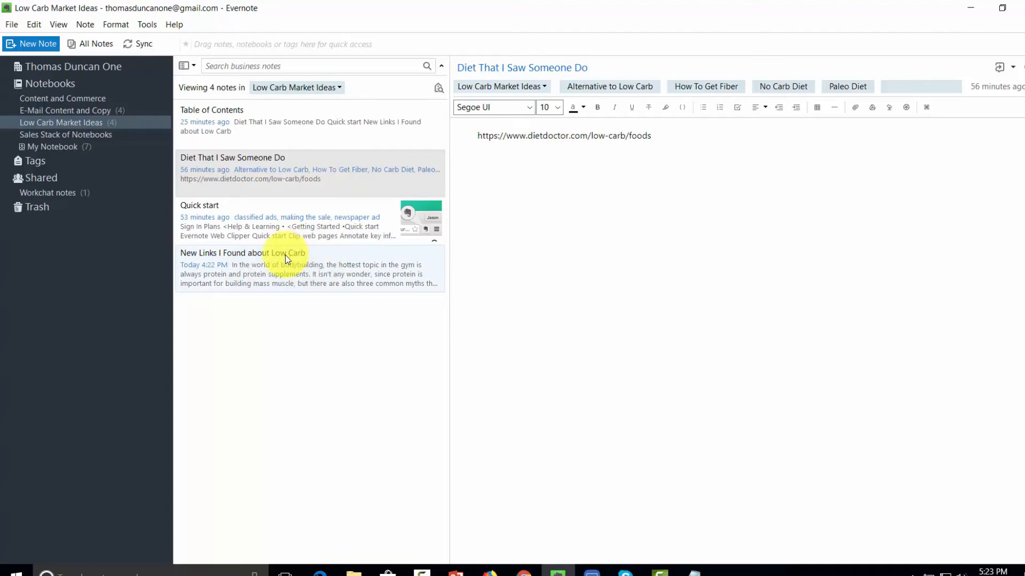
Step: Search the notes for 'alternative to low carb', then show the tag list
click(271, 64)
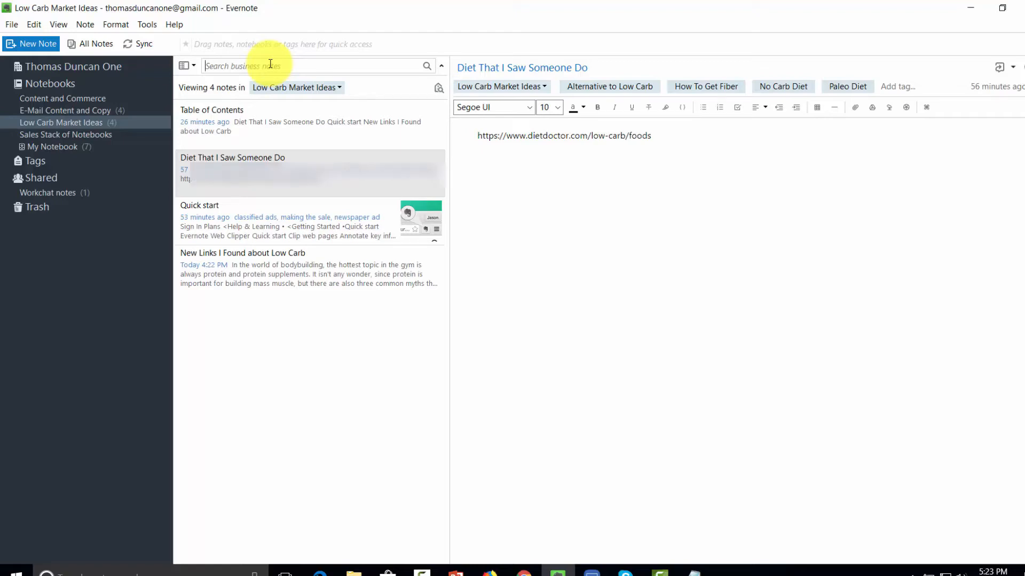
text(alternative to low carb)
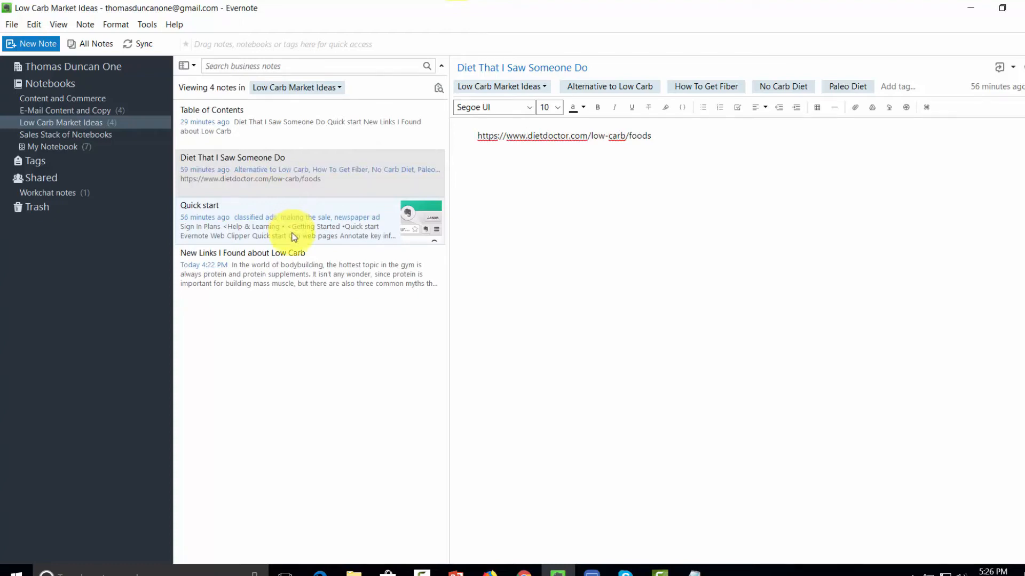
click(40, 164)
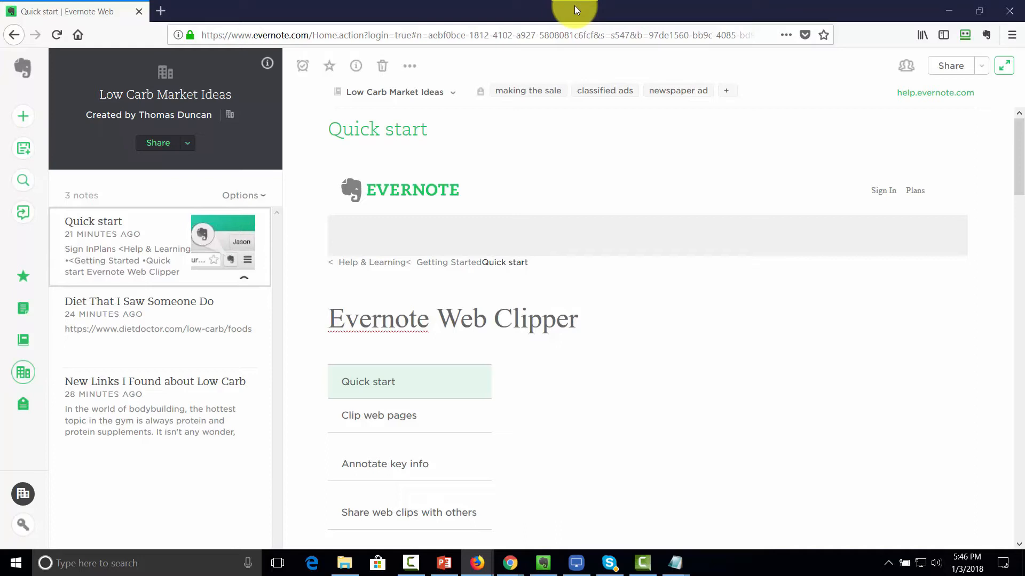
Step: From the Notebooks panel, add an empty notebook titled 'Ideas Not Ready To Be shared Publically'
click(22, 340)
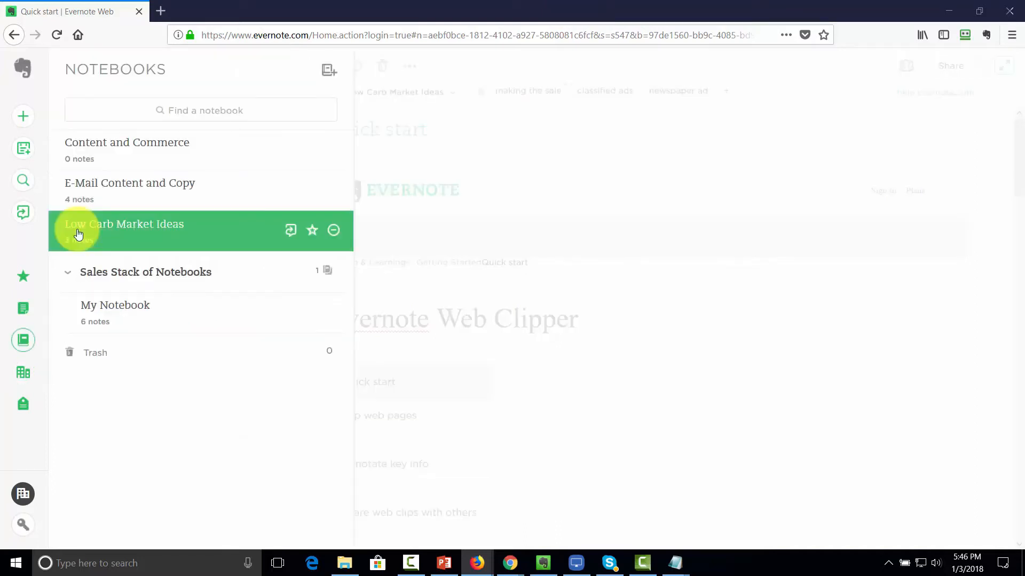
click(328, 70)
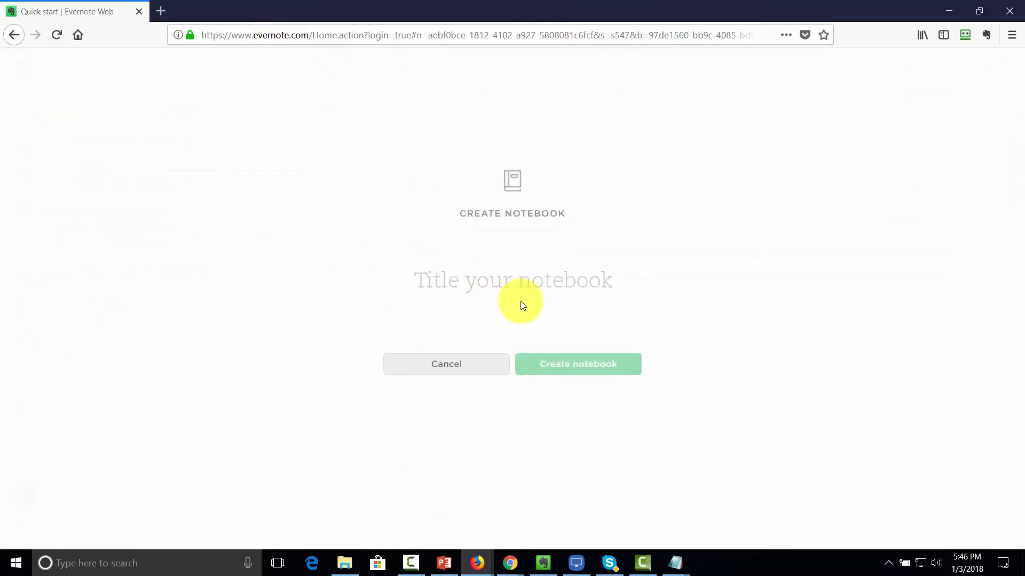
text(Ideas Not Ready To Be shared Publically)
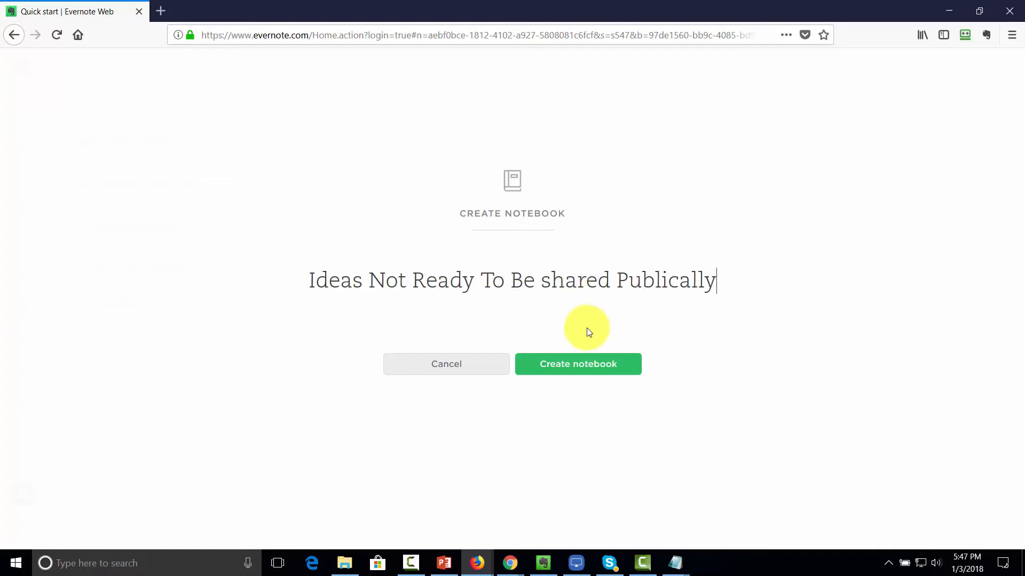
click(544, 362)
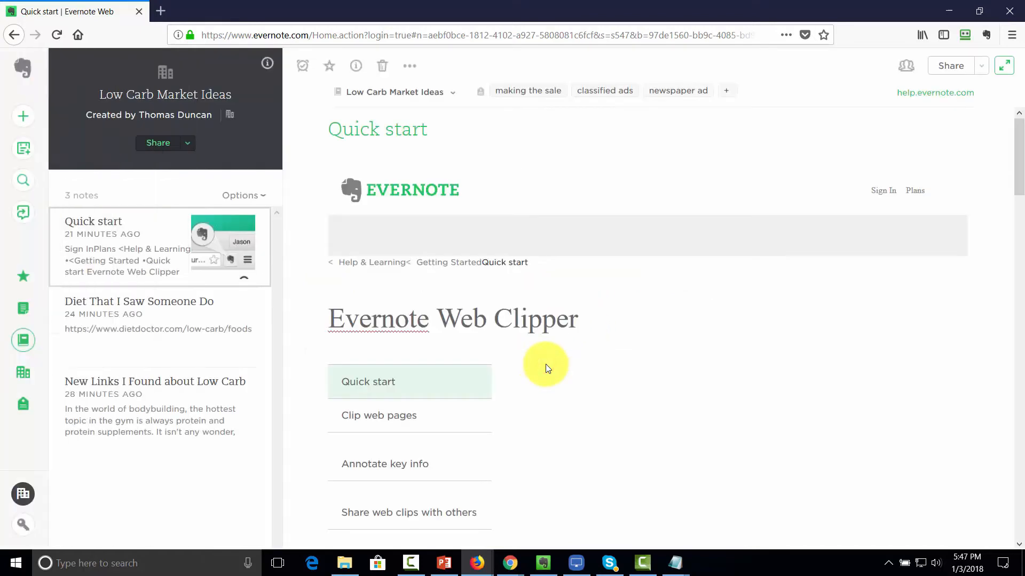
Step: Create and save the note 'FDA Approval Pending' with the protein-supplement article text
click(28, 123)
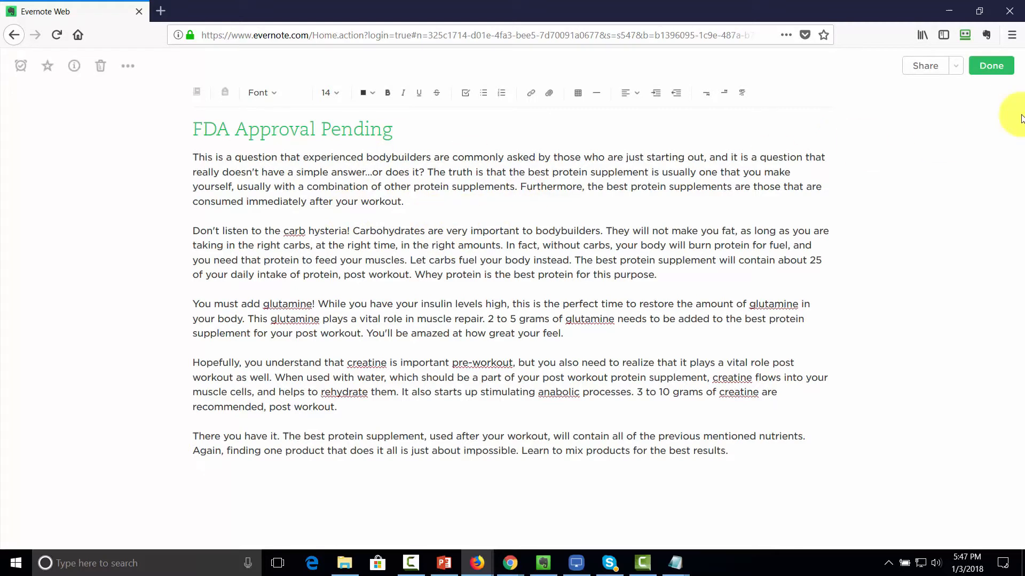
click(985, 68)
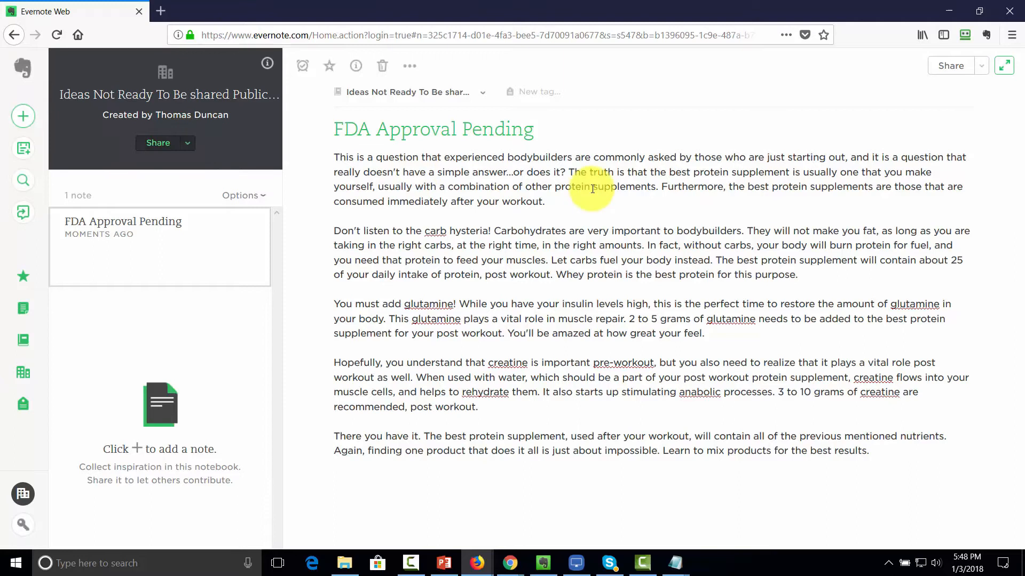
Step: Send a Can view notebook invite with the message 'Keep this one to yourself for now.'
click(189, 144)
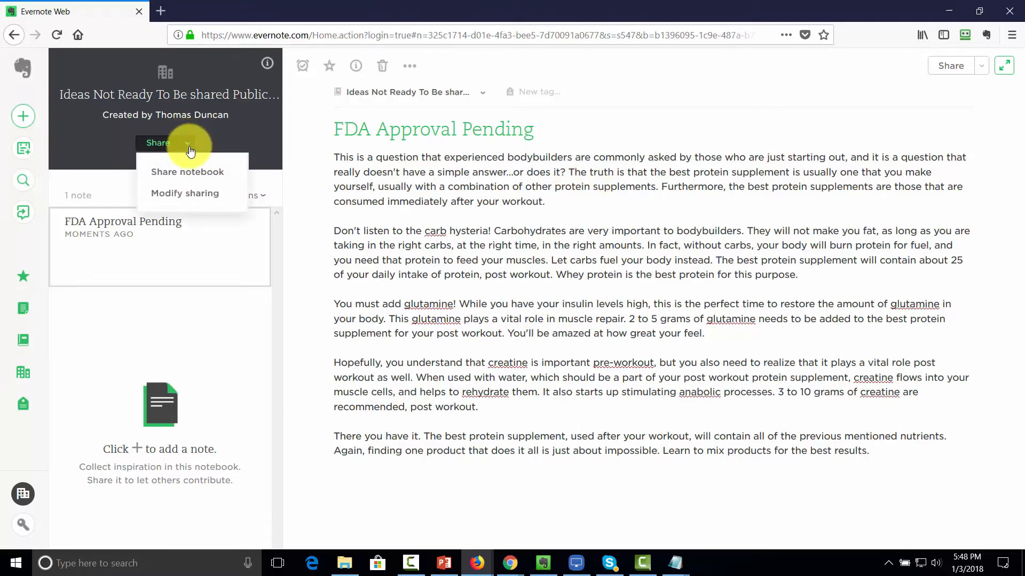
click(187, 163)
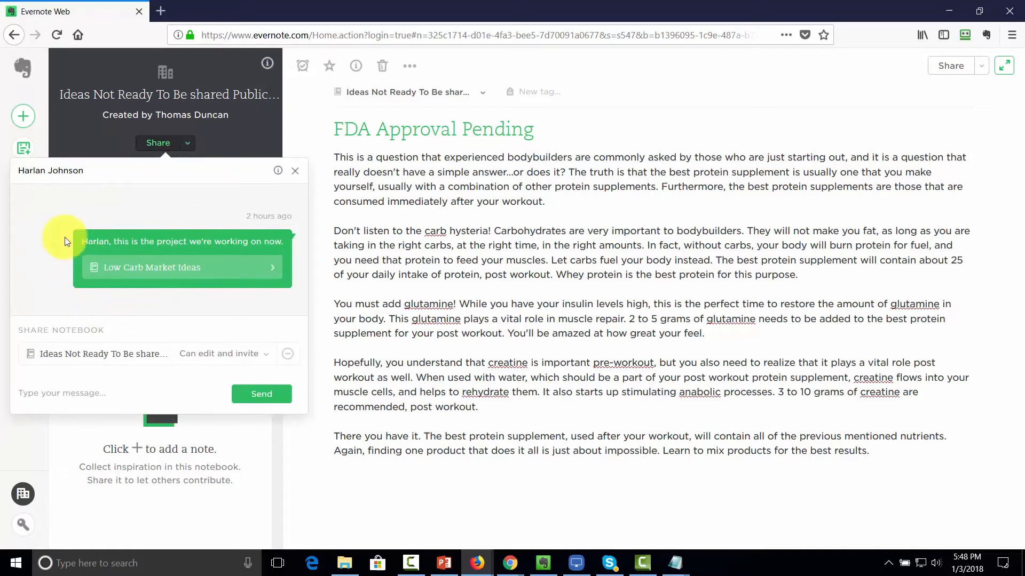
click(221, 354)
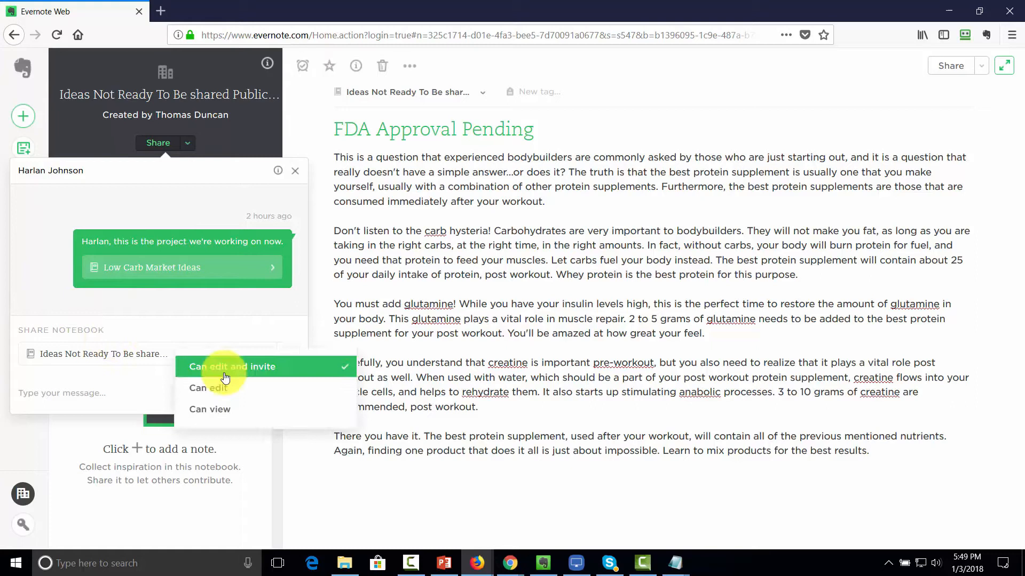
click(219, 410)
click(71, 393)
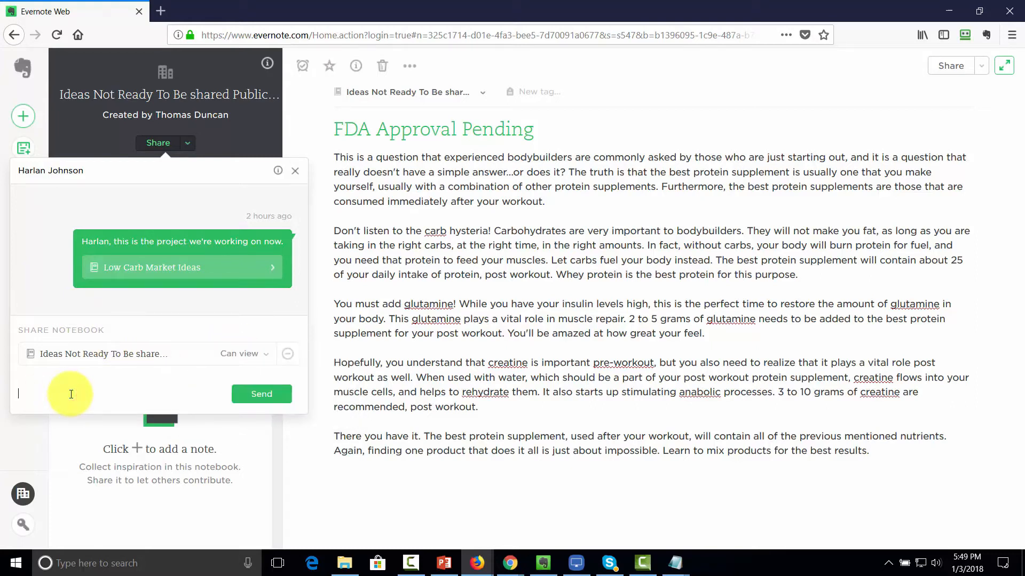
text(Keep this one to yourself for now.)
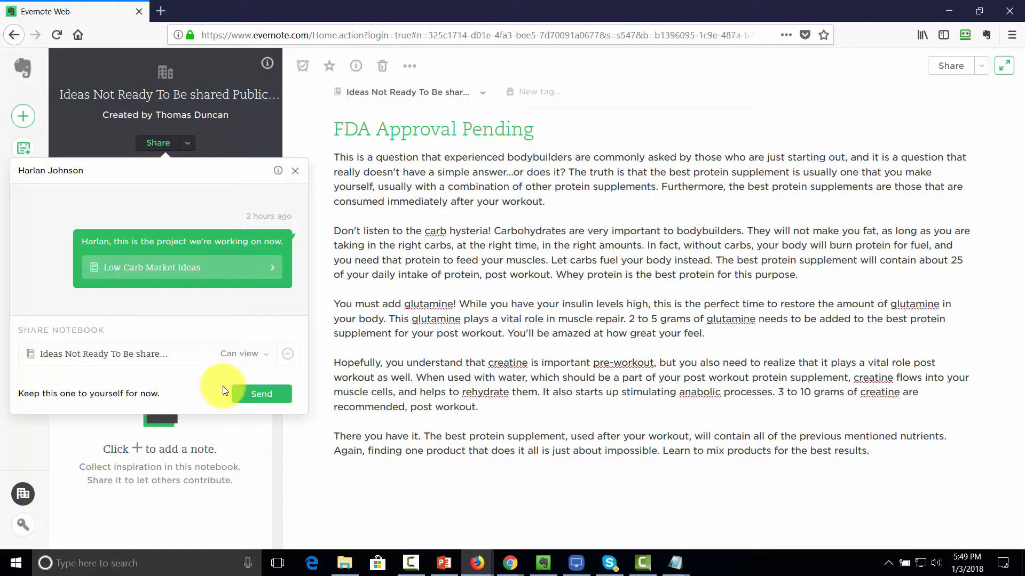
click(249, 398)
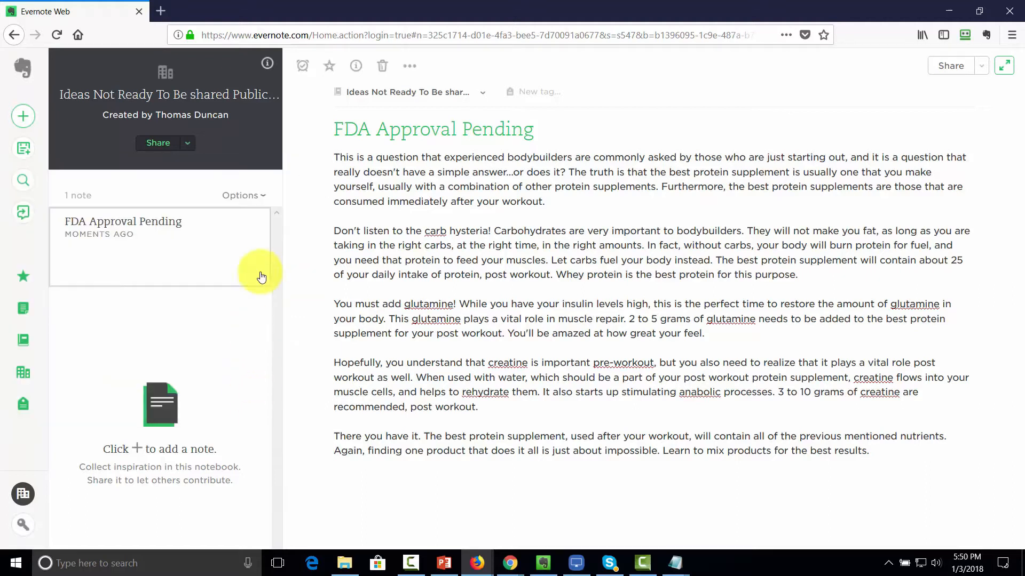
Step: In Modify sharing, switch the colleague from Can view to Can edit and save changes
click(188, 142)
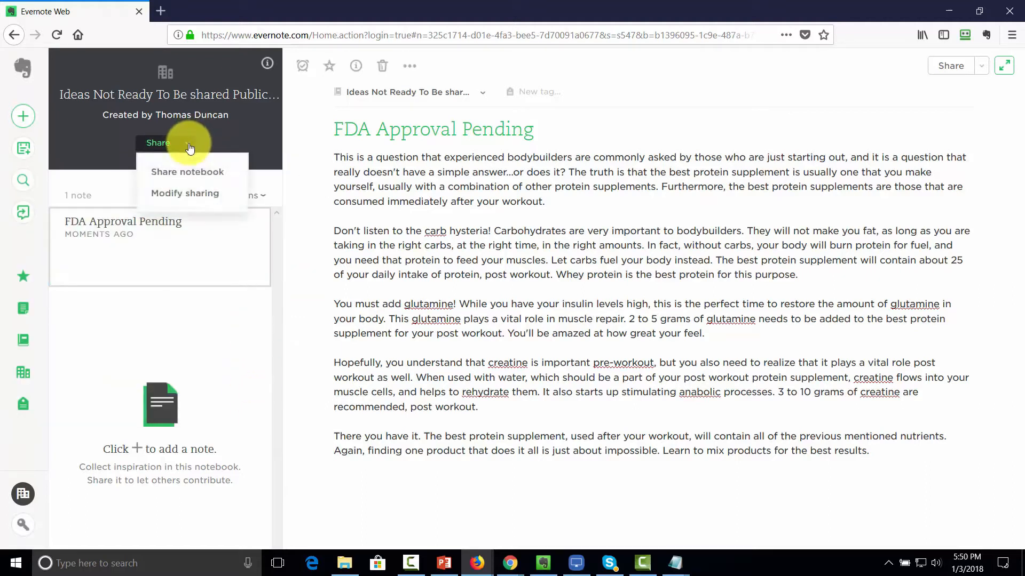
click(180, 196)
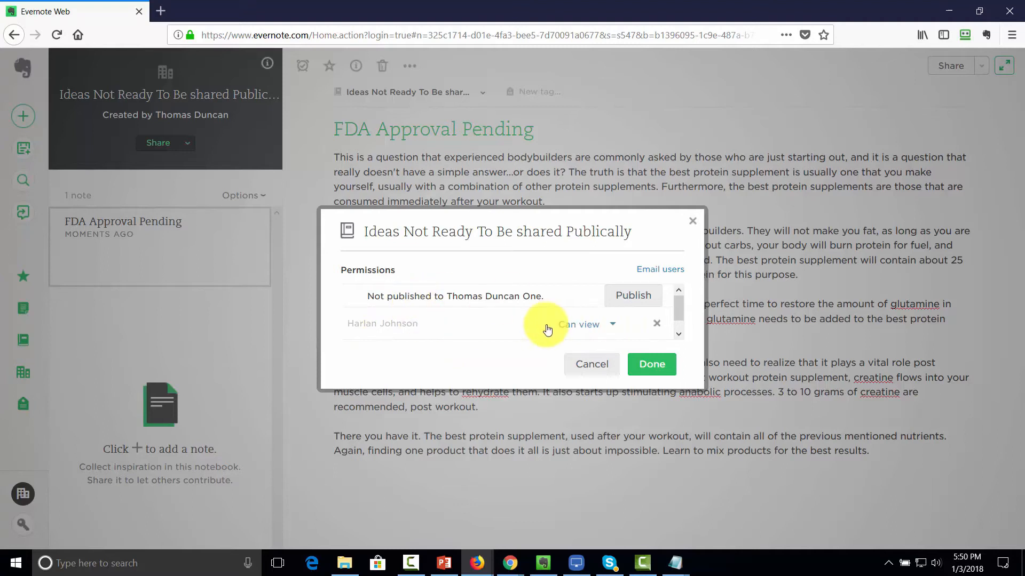
click(610, 330)
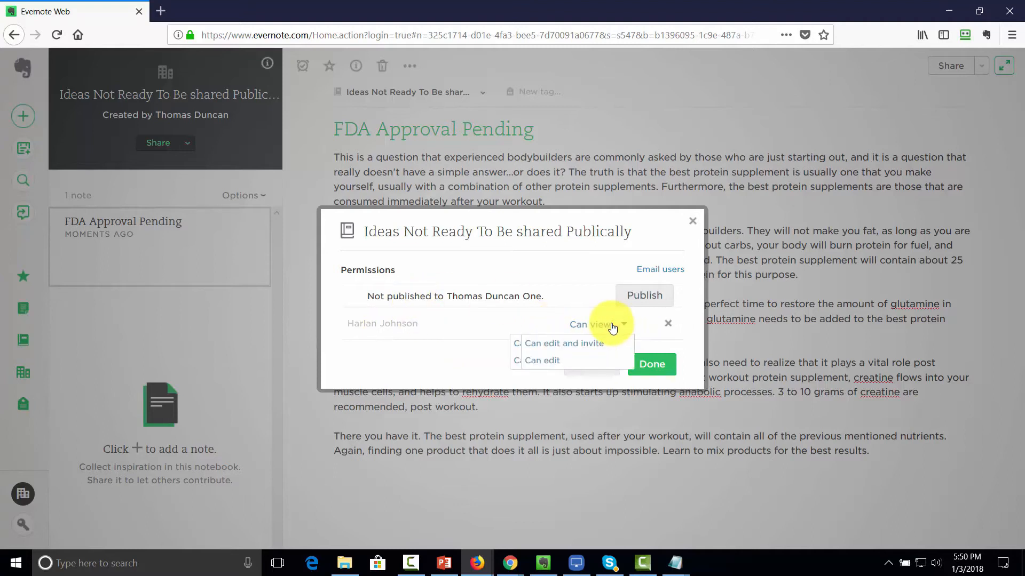
click(556, 362)
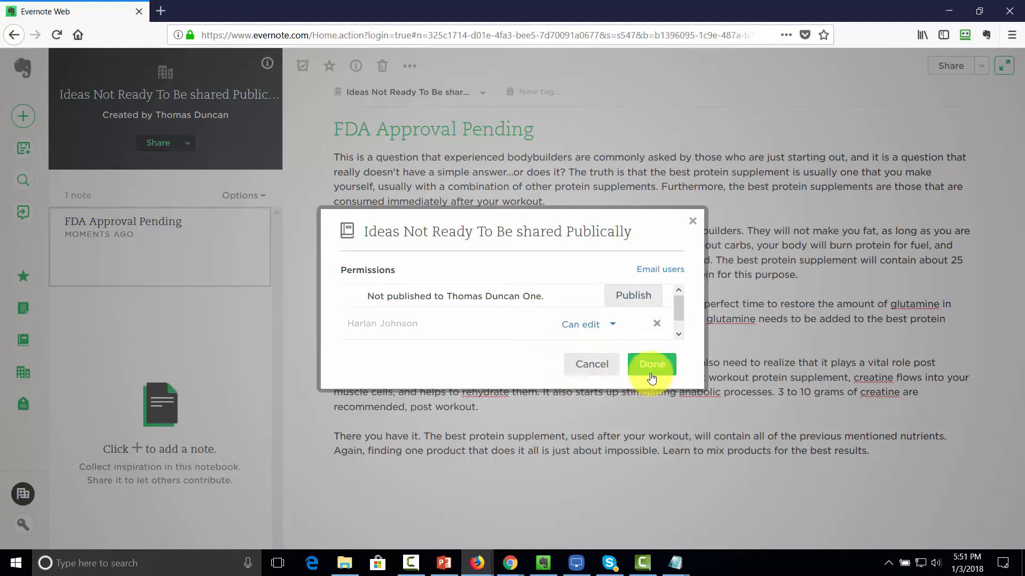
click(647, 369)
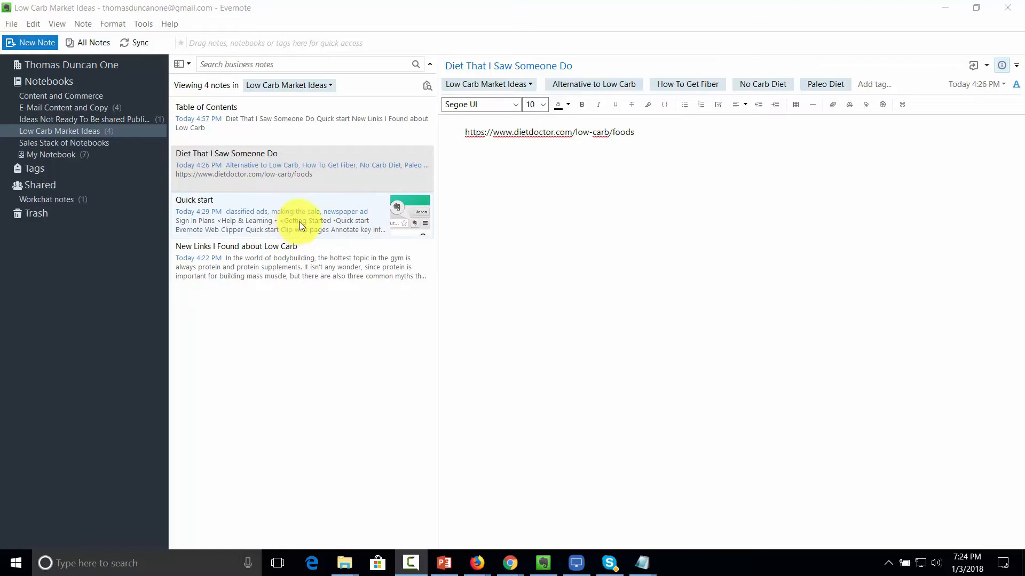
Step: Add the colleague's name as a tag on New Links I Found about Low Carb, then select Diet That I Saw Someone Do
click(299, 260)
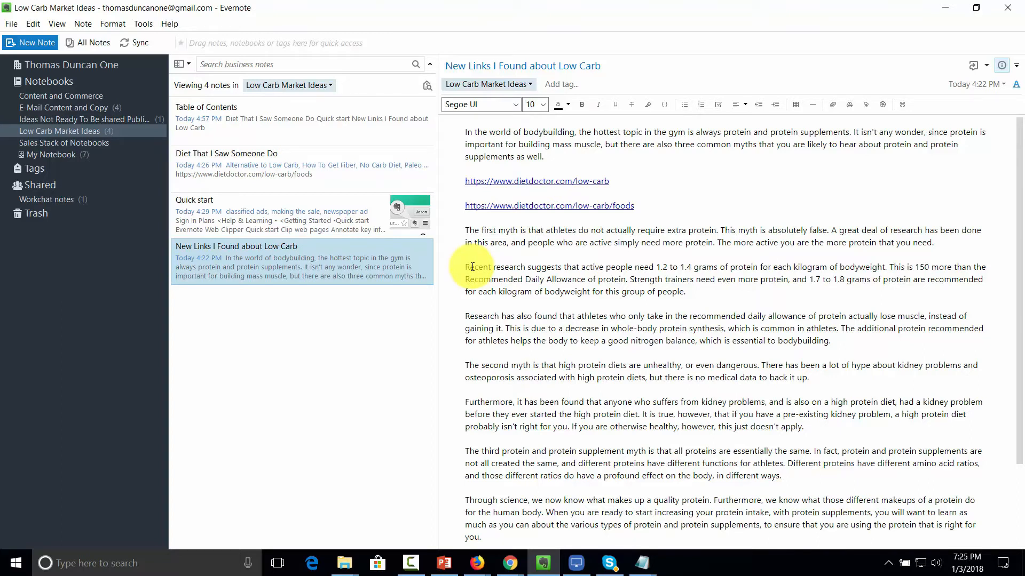
click(472, 267)
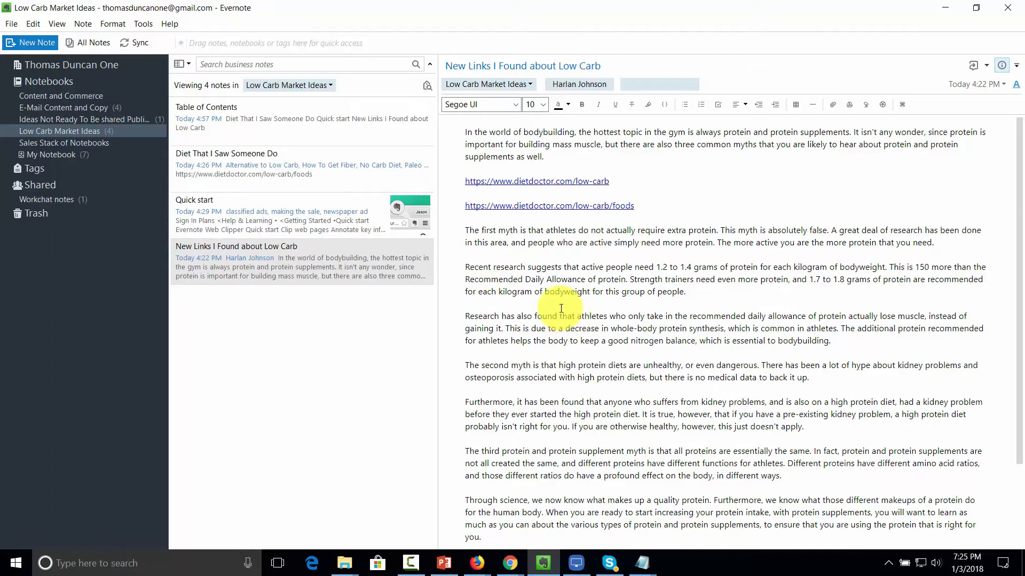
click(303, 154)
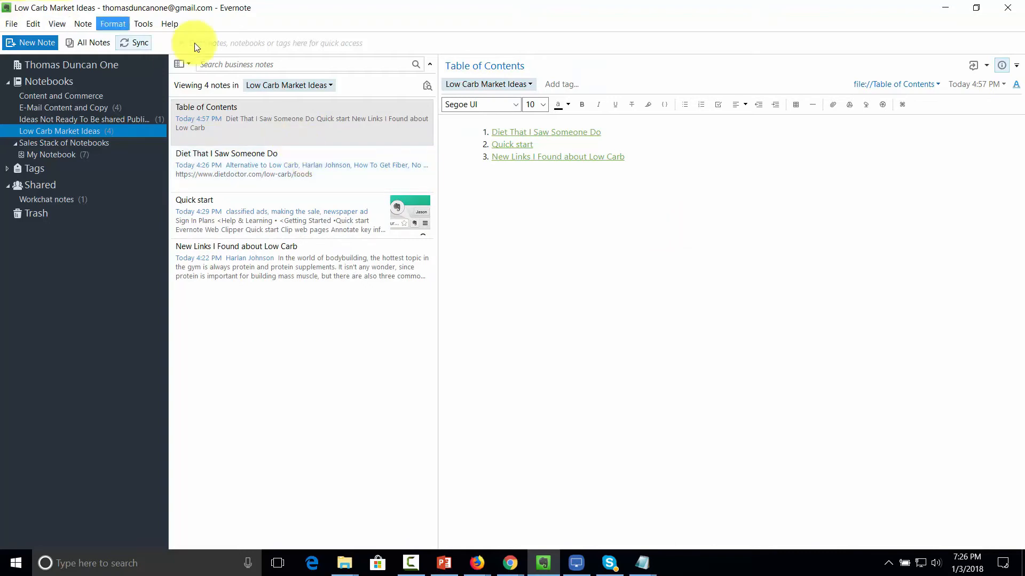
Step: Search the notebook for the colleague's name and start saving it as a new saved search
click(247, 64)
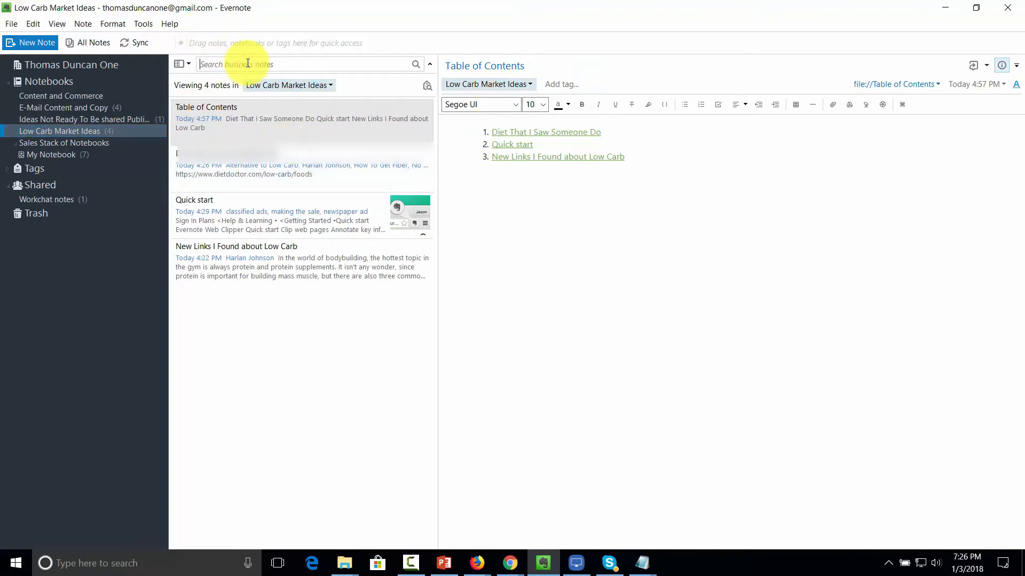
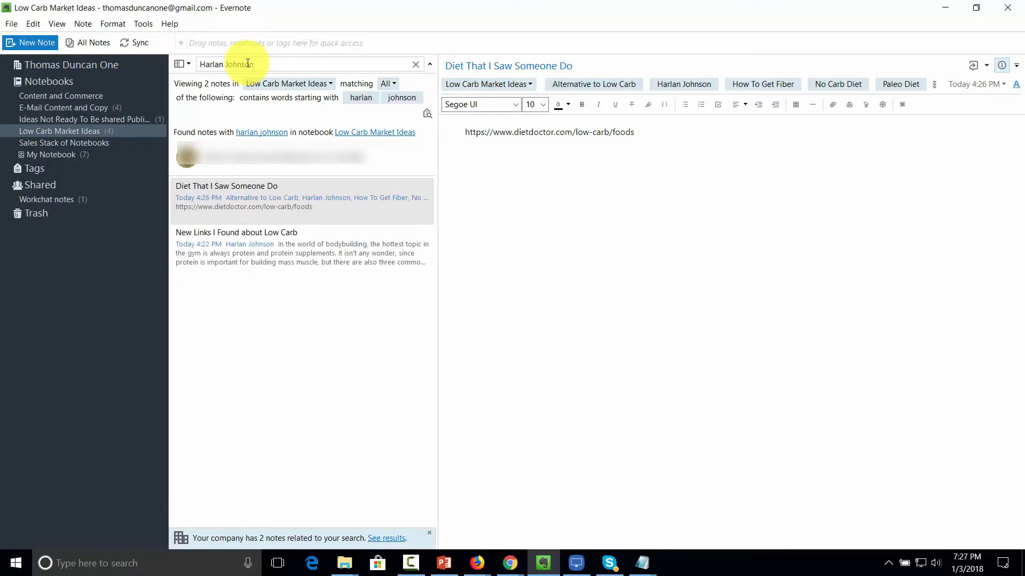
click(12, 24)
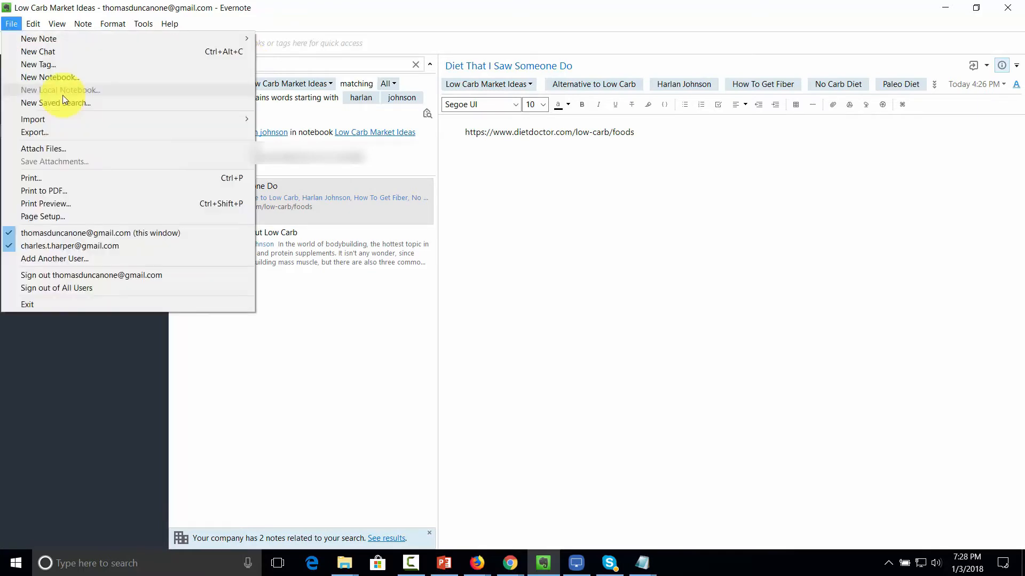
click(60, 103)
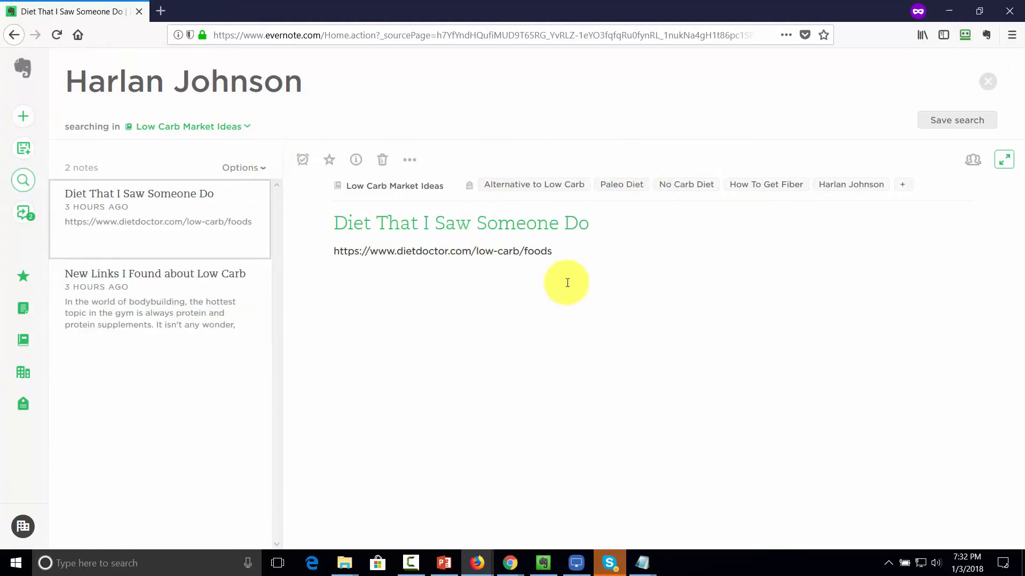
Step: Switch from Evernote Web back to the Evernote desktop app
key(alt+Tab)
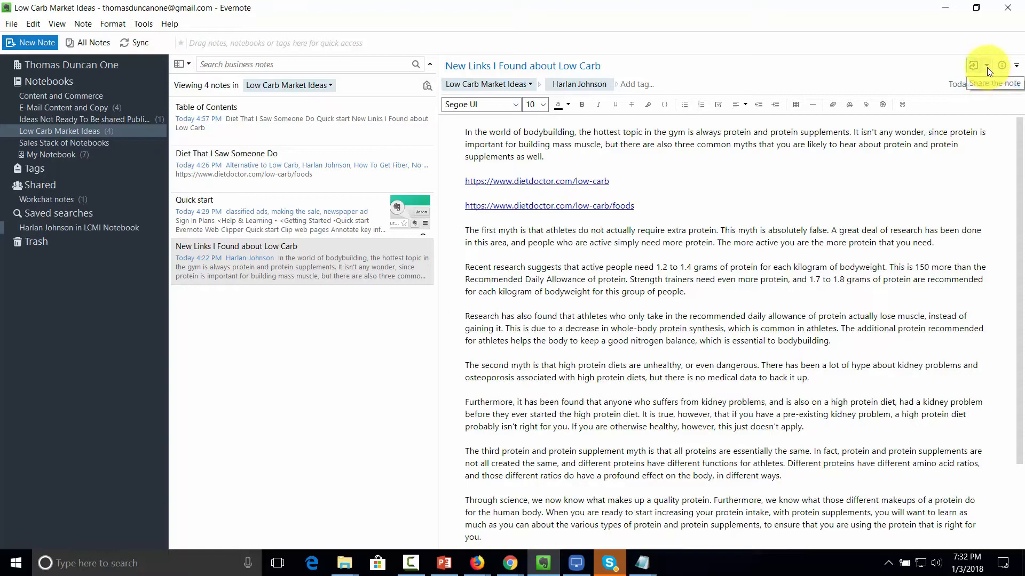
Step: Add a reminder to the note with a due date of January 17, 2018
click(1017, 66)
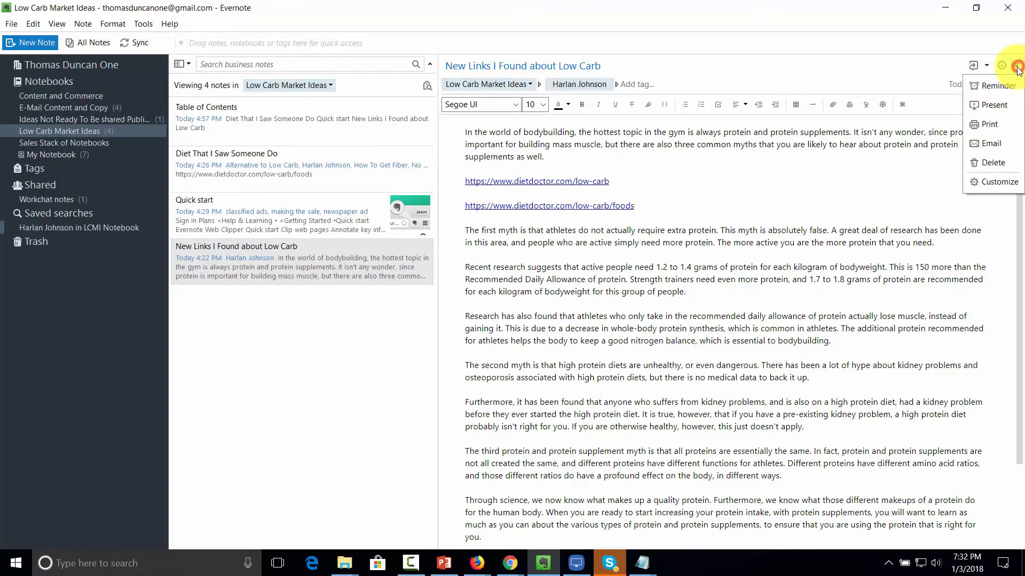
click(992, 86)
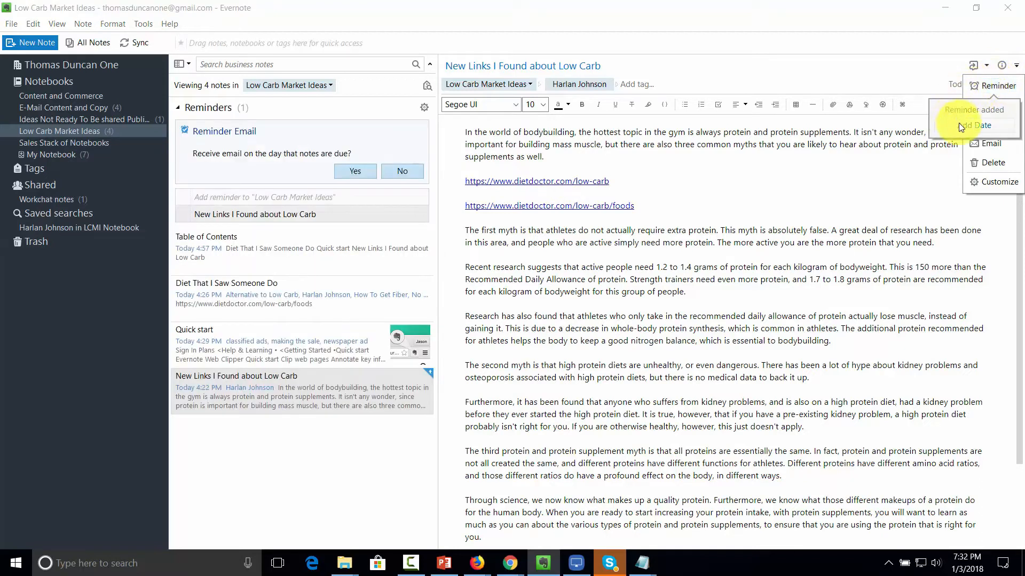
click(961, 126)
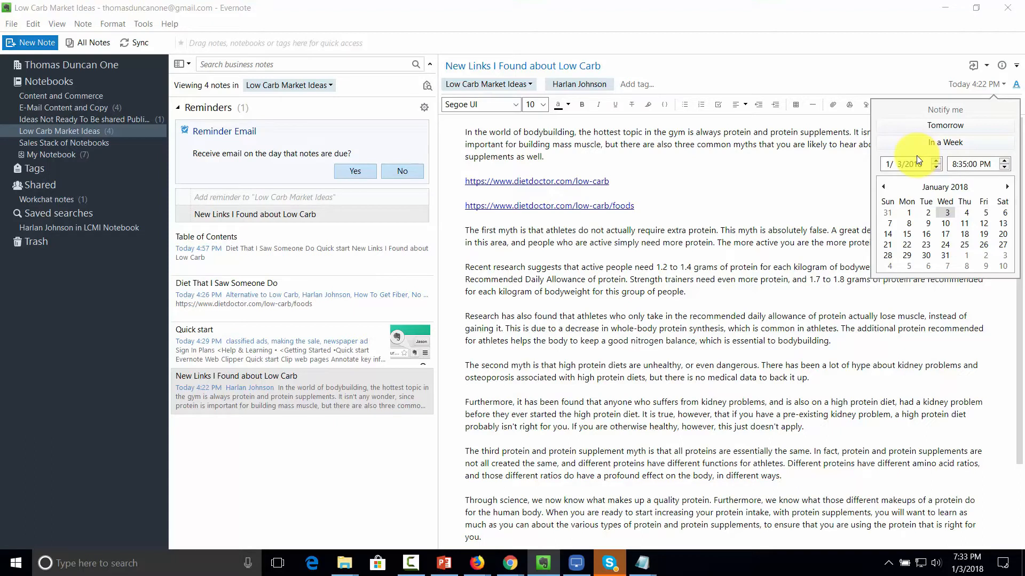
click(944, 235)
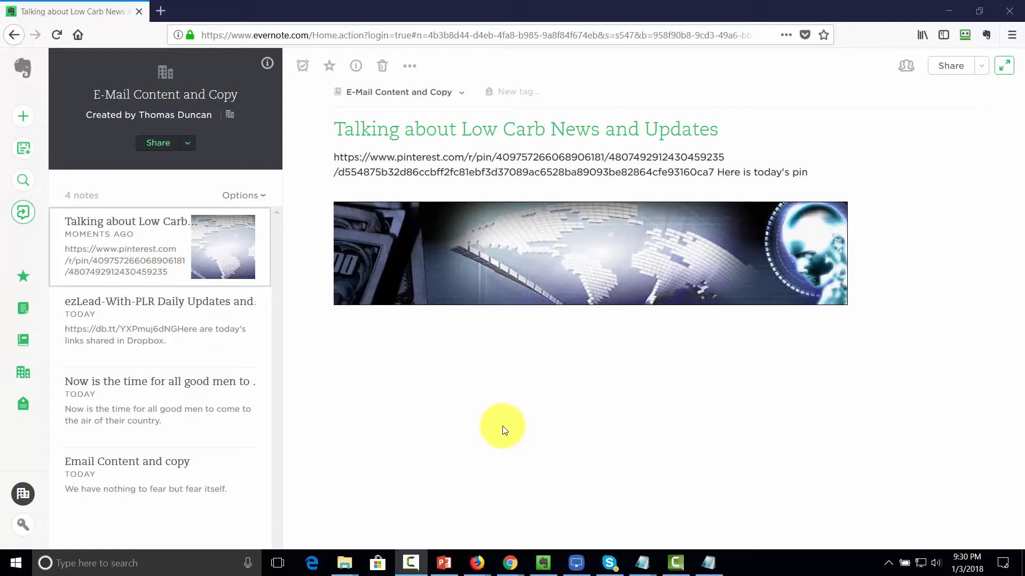
Step: Look up the teammate as a new chat recipient and open their existing work chat
click(23, 213)
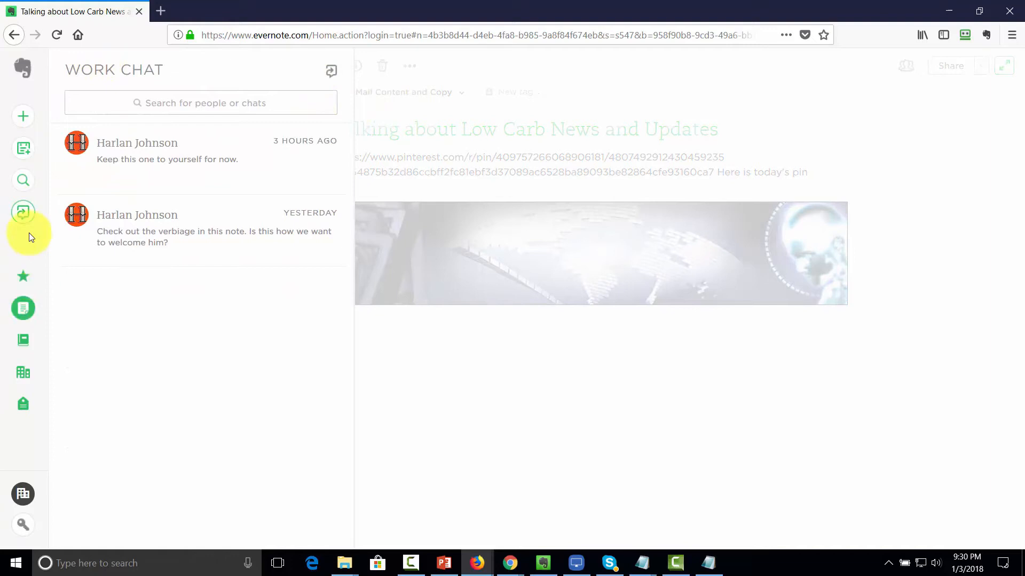
click(21, 212)
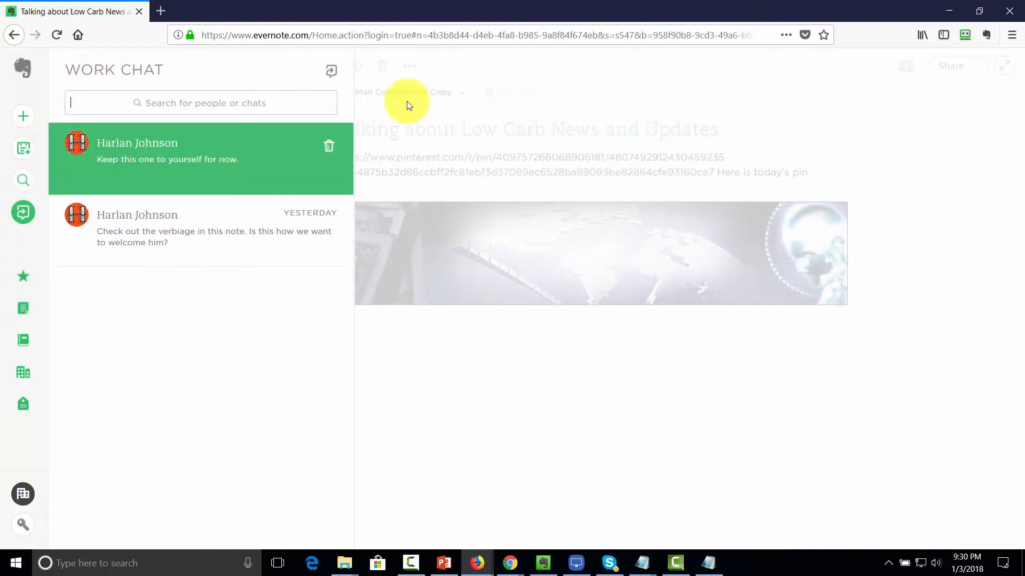
click(332, 73)
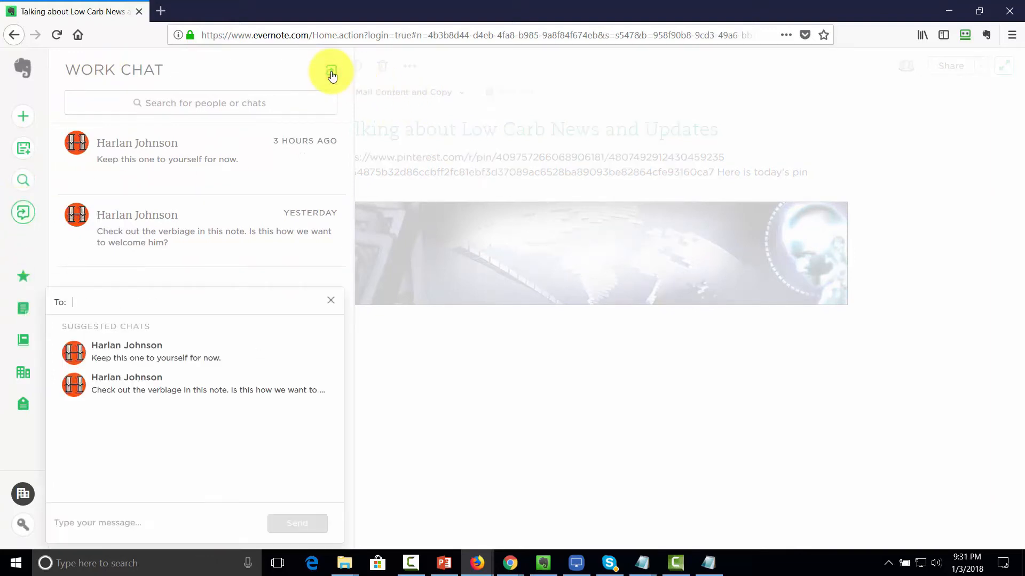
click(115, 301)
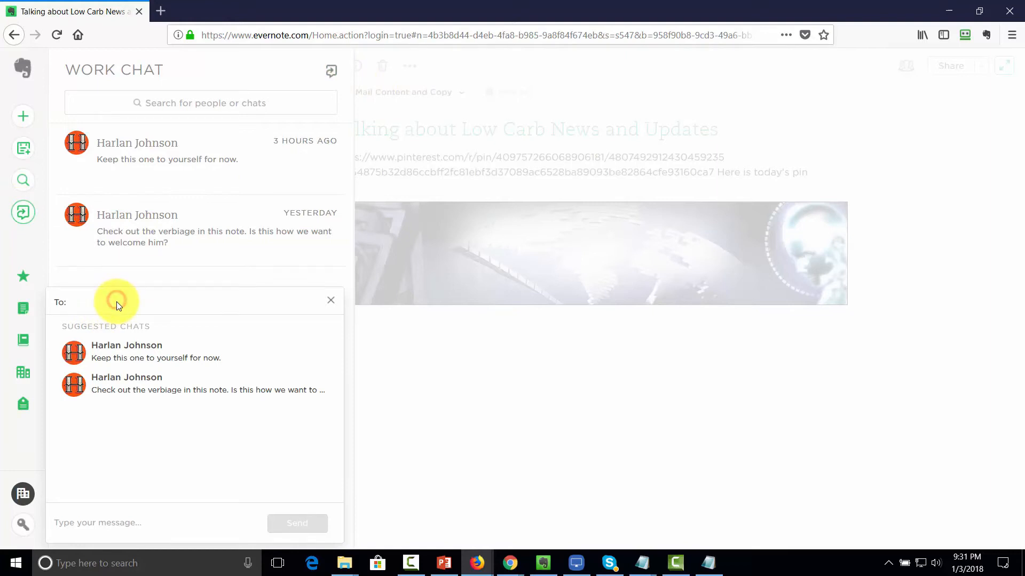
text(harl)
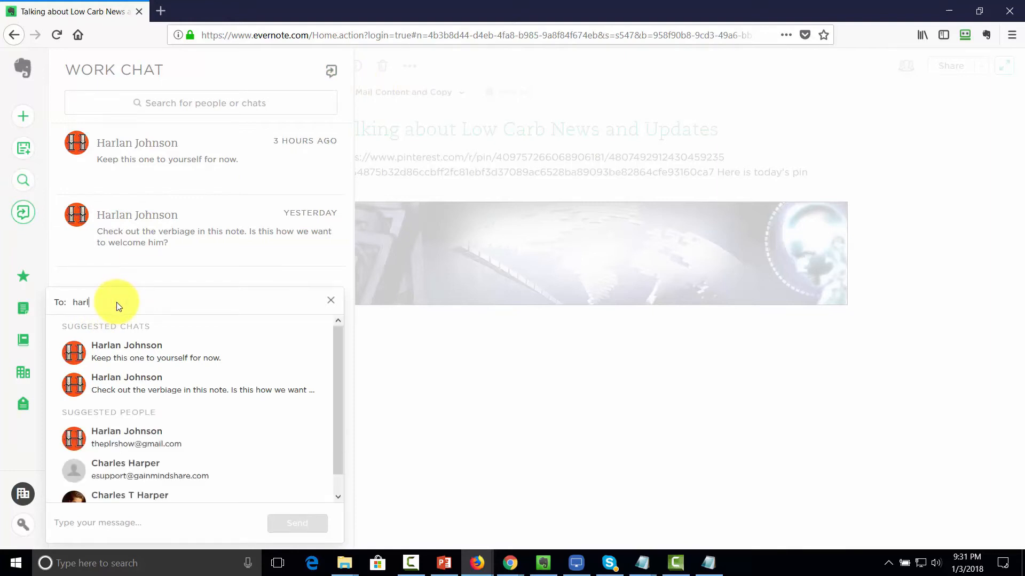
click(137, 358)
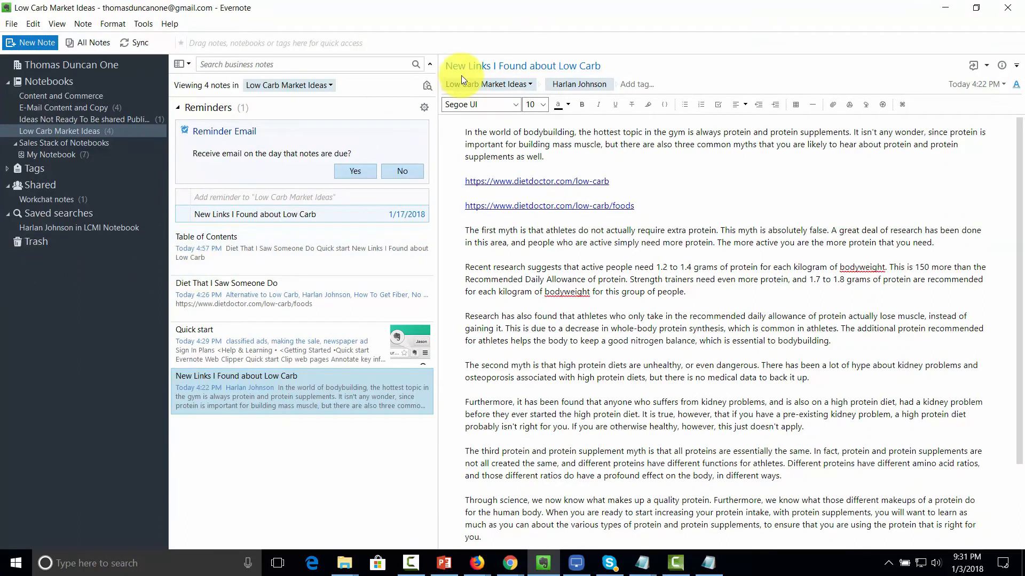
Step: Start a new work chat from the File menu with the teammate as recipient
click(12, 24)
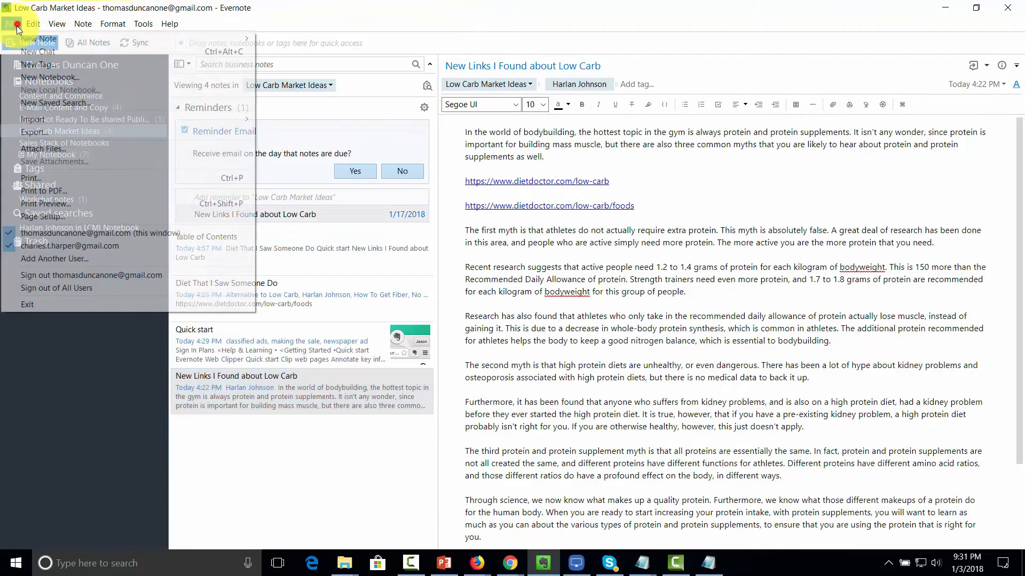
click(37, 52)
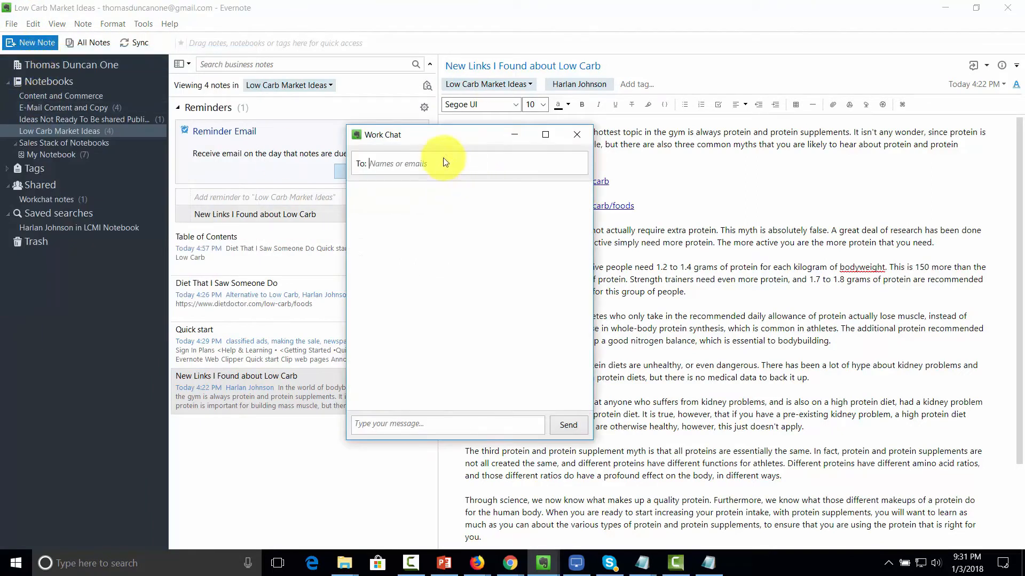
text(harl)
key(Return)
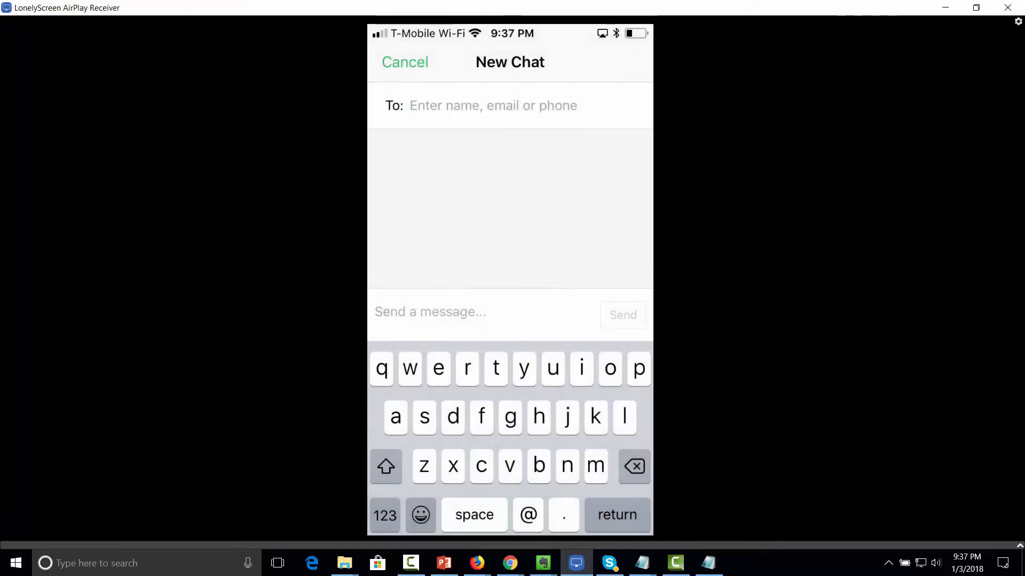
Step: Enter the teammate's name in the mirrored phone's New Chat and pick their chat
text(ha)
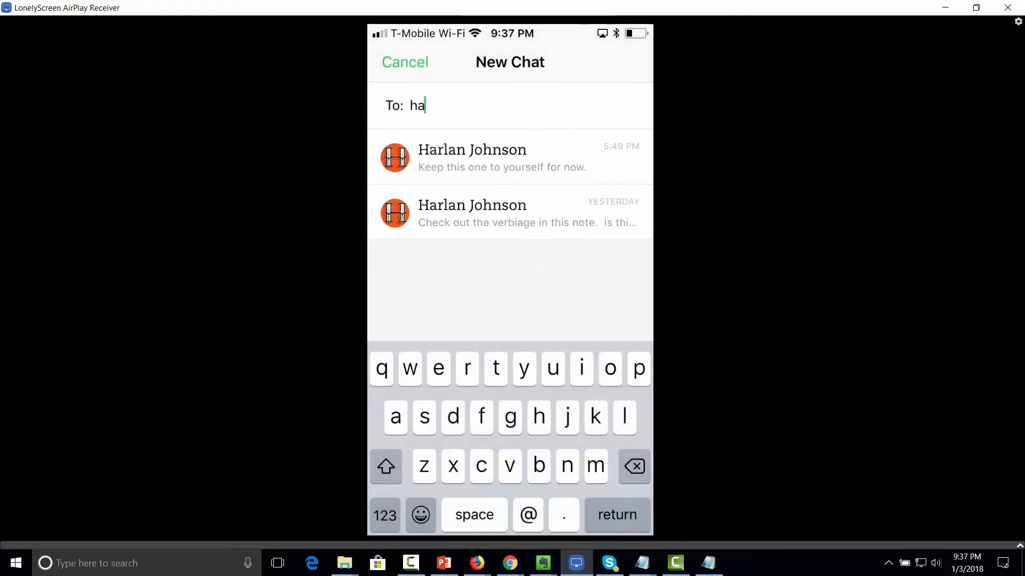
click(510, 157)
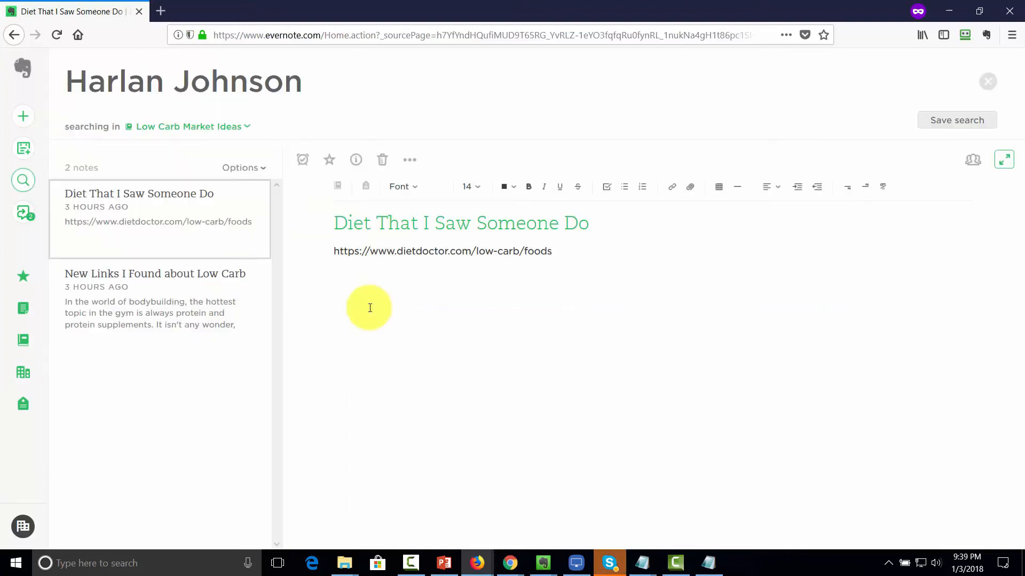
Step: Reply 'We like the proposal' to the latest message in the teammate's work chat
click(14, 219)
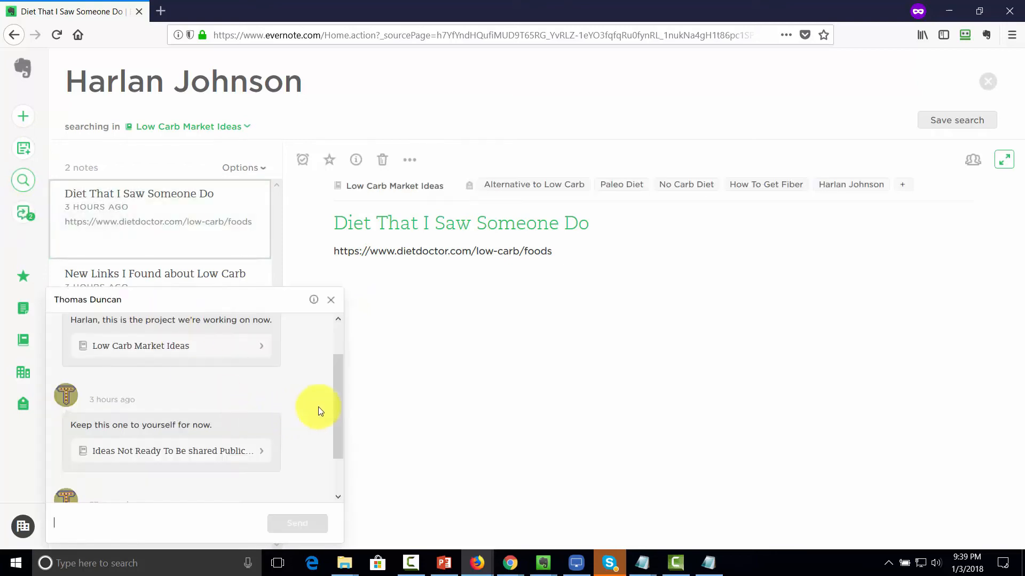
drag(338, 405, 337, 460)
click(109, 531)
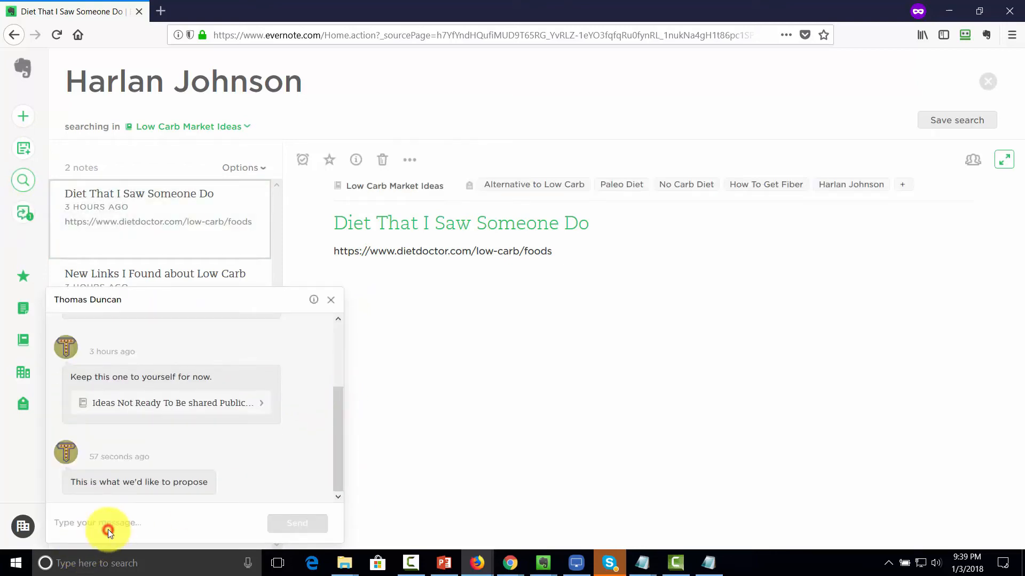
text(We like the proposal)
click(279, 526)
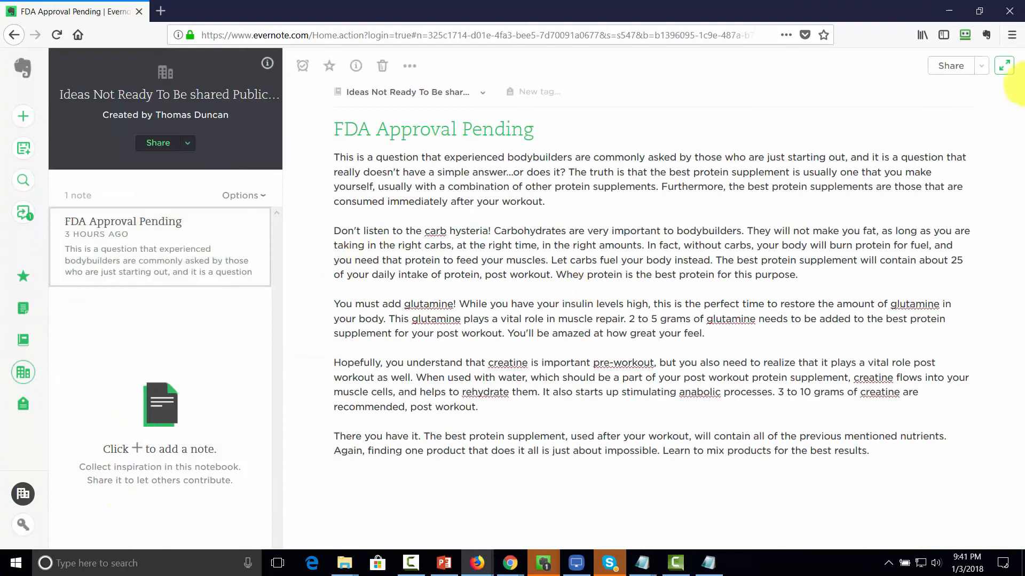
Step: Send the FDA Approval Pending note to the teammate's chat with Can edit and invite permission
click(981, 65)
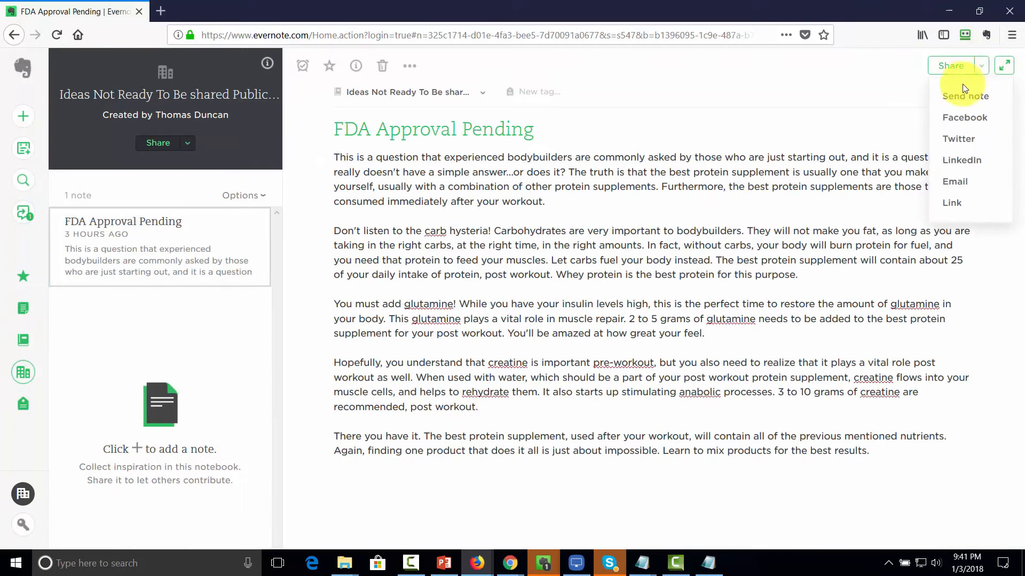
click(955, 98)
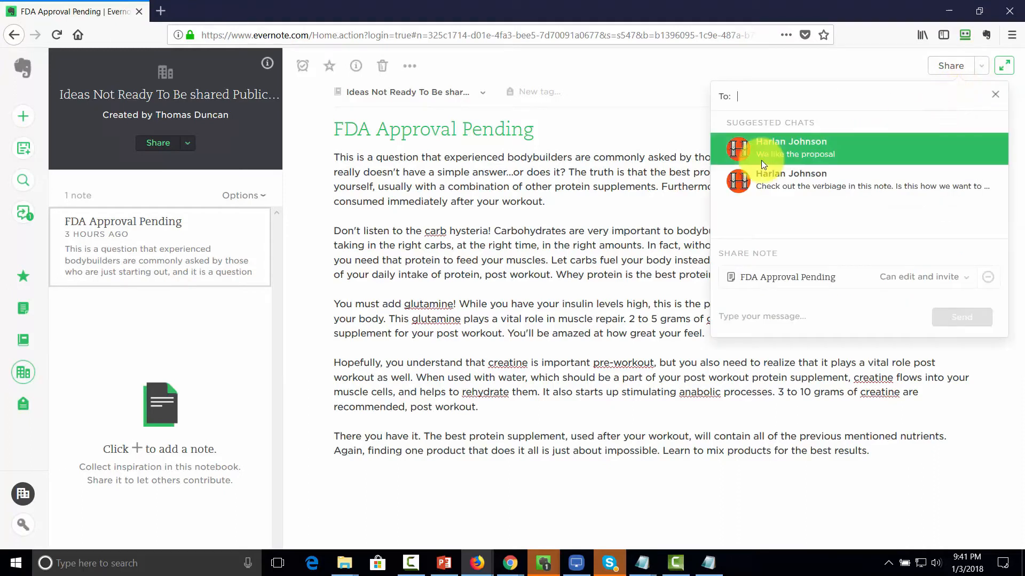
click(773, 152)
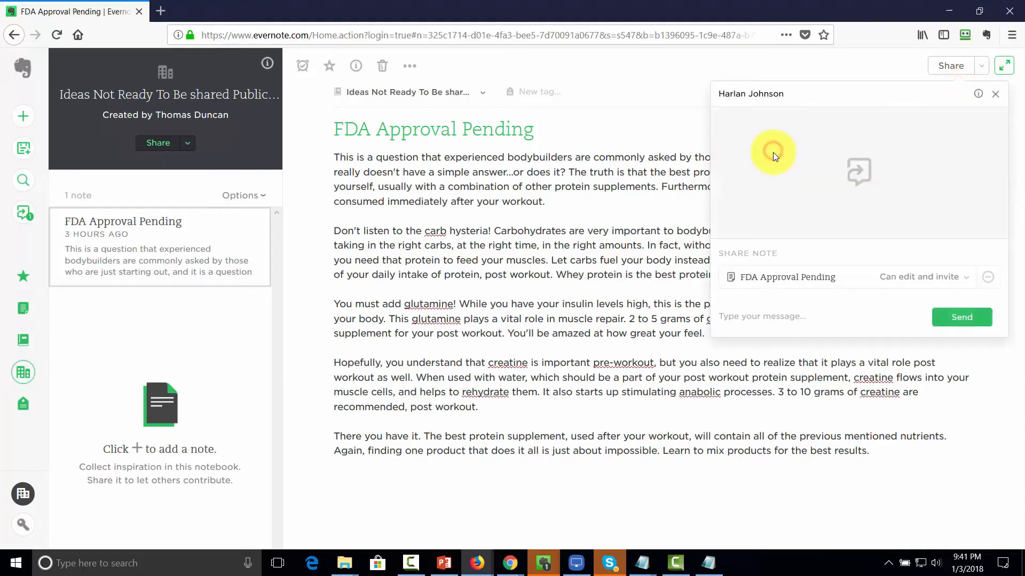
click(955, 277)
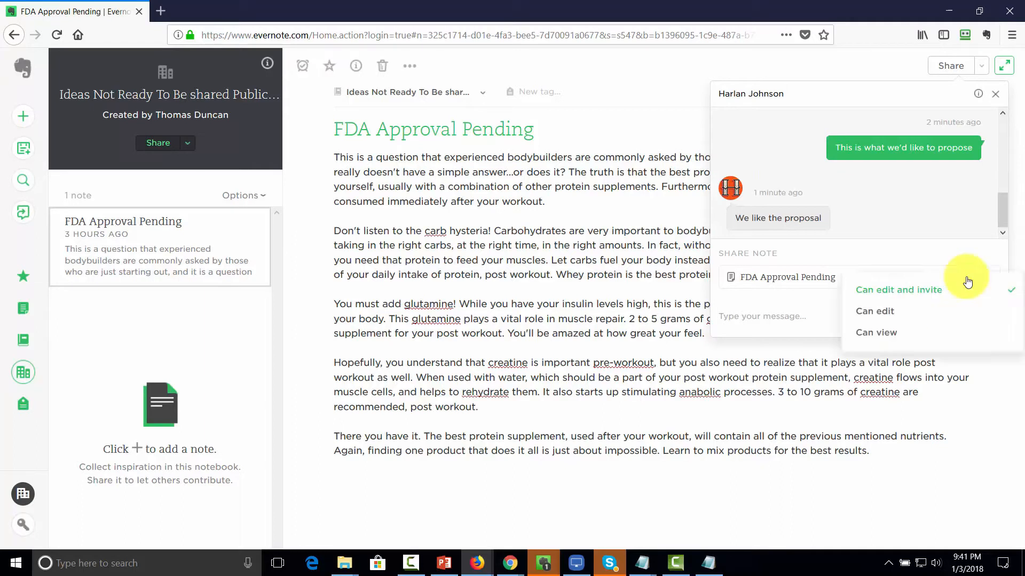
click(888, 291)
click(961, 319)
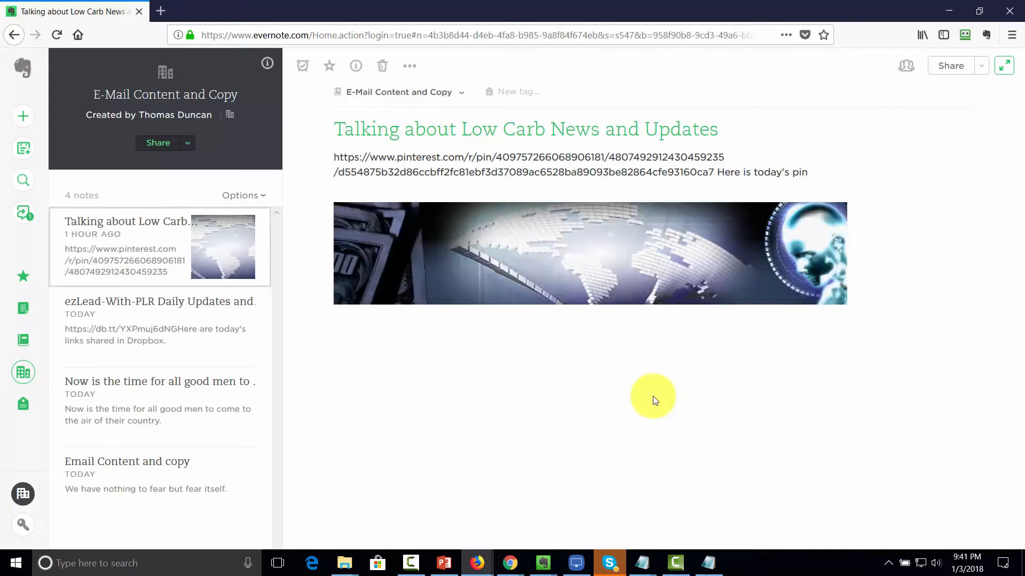
Step: Share the E-Mail Content and Copy notebook with the teammate with Can view permission
click(186, 143)
click(187, 175)
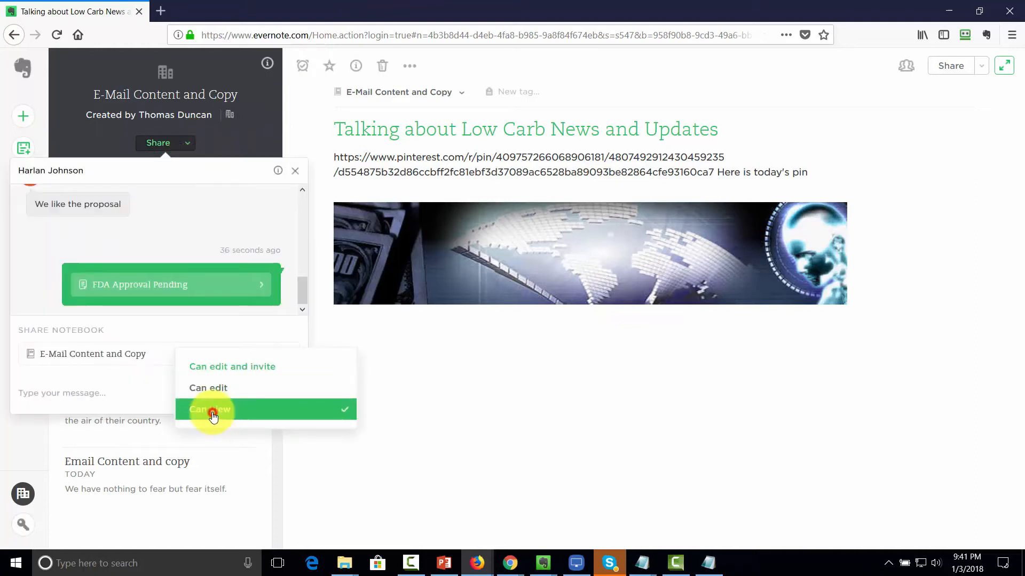
click(210, 413)
click(256, 393)
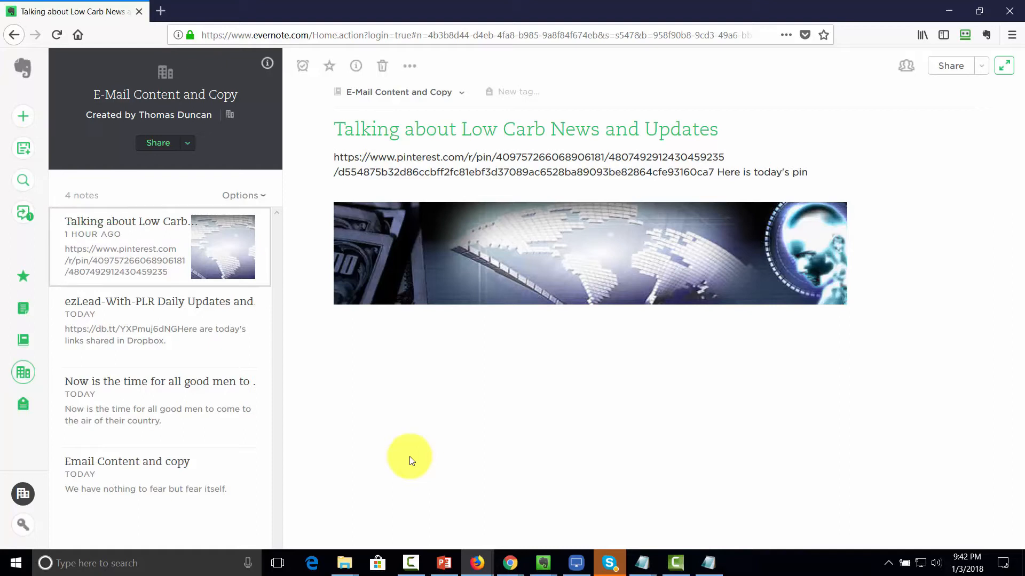
click(575, 563)
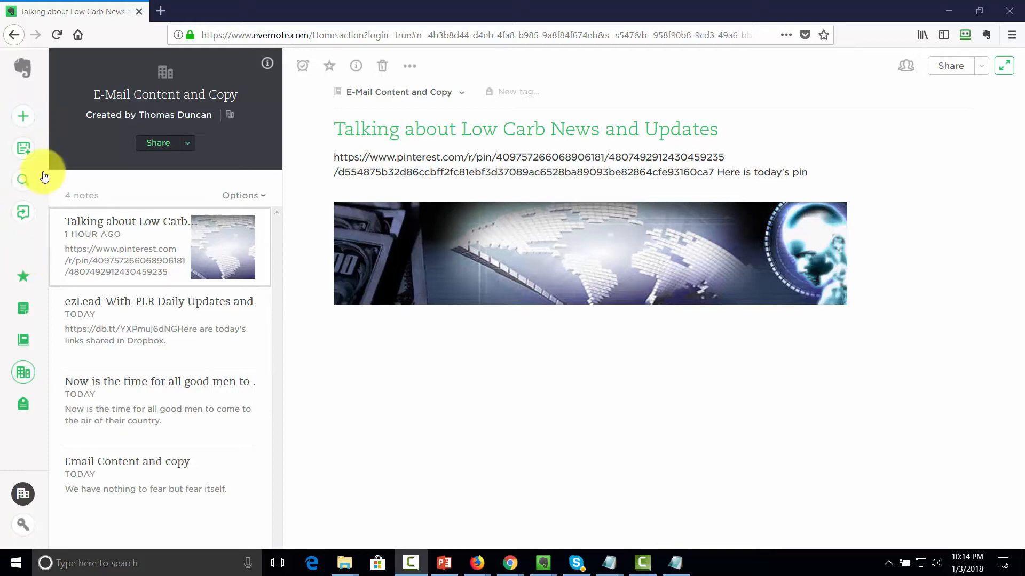
Step: Create a new note filed in the Low Carb Market Ideas notebook
click(23, 117)
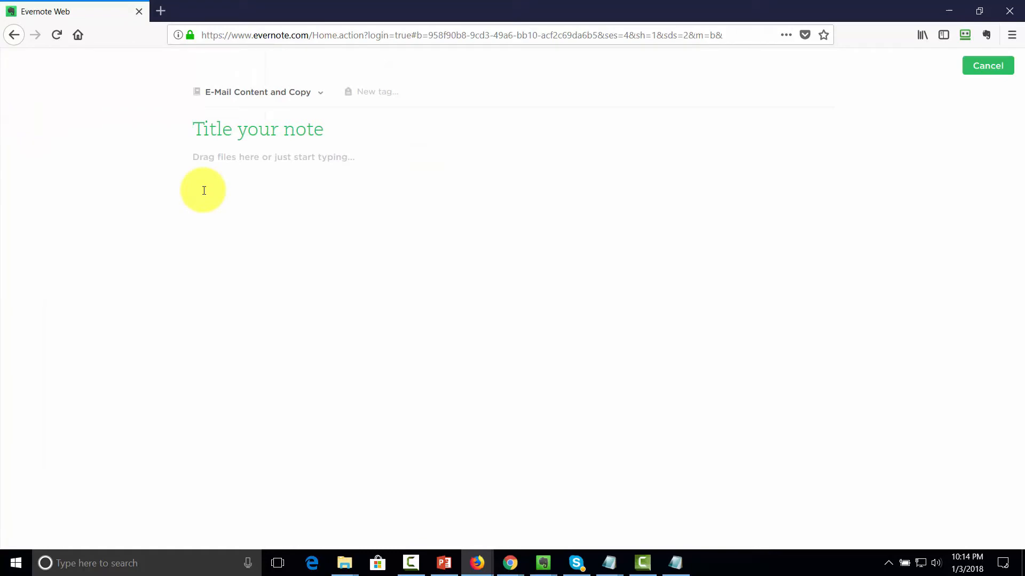
click(323, 94)
click(277, 311)
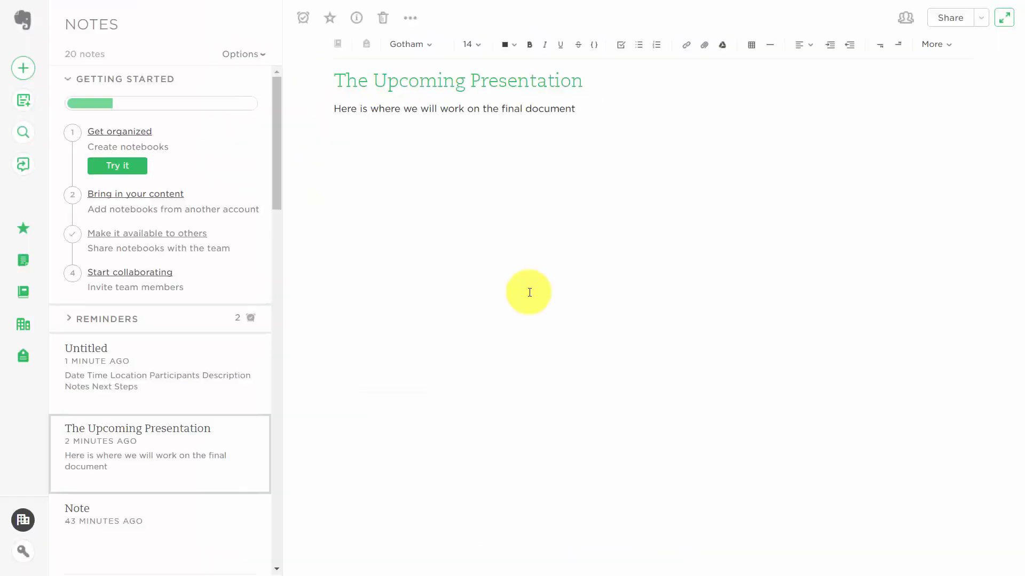
click(321, 137)
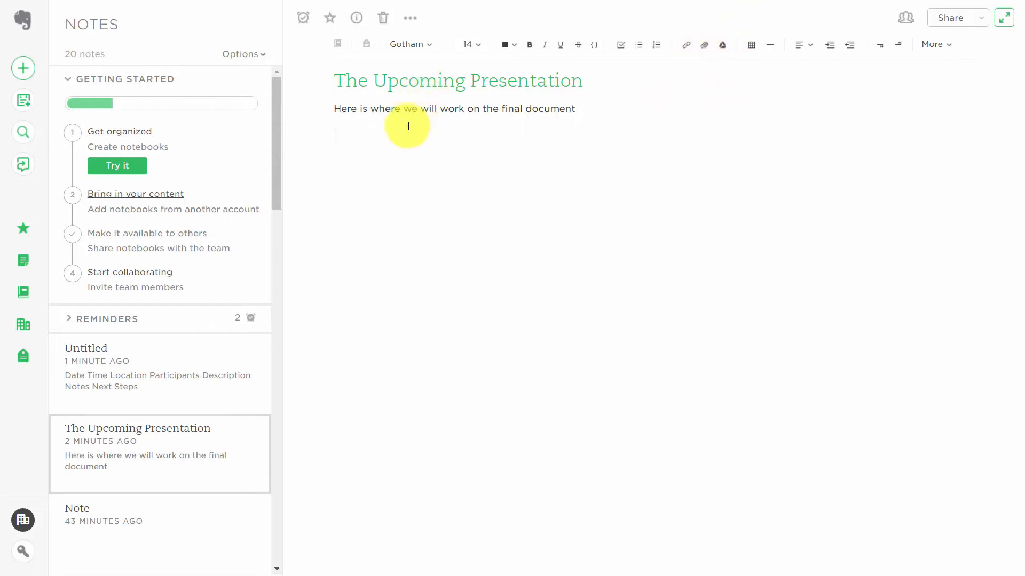
Step: Insert the Creating Marketing Presentations Drive file and open it in Google Slides
click(724, 48)
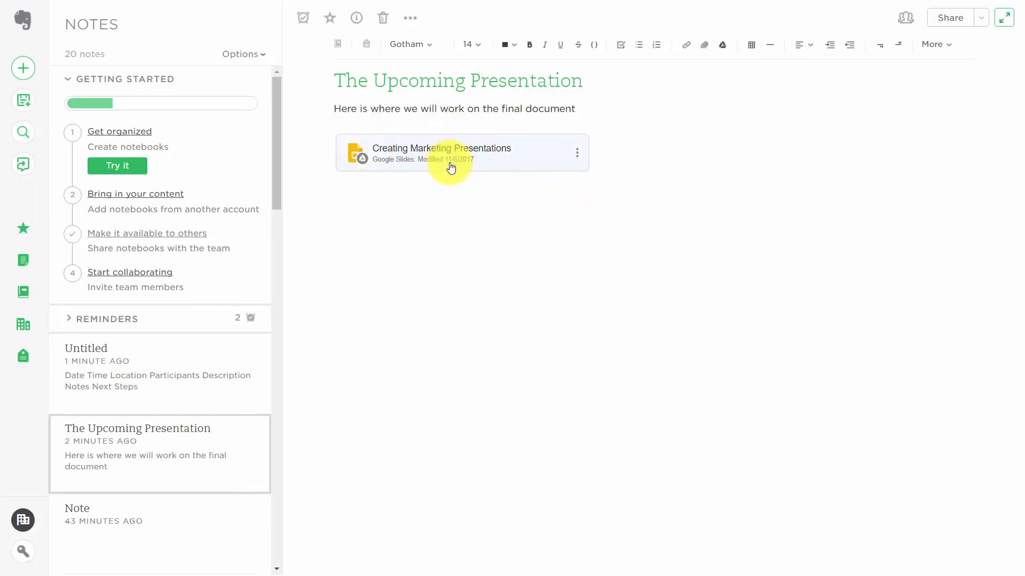
click(578, 158)
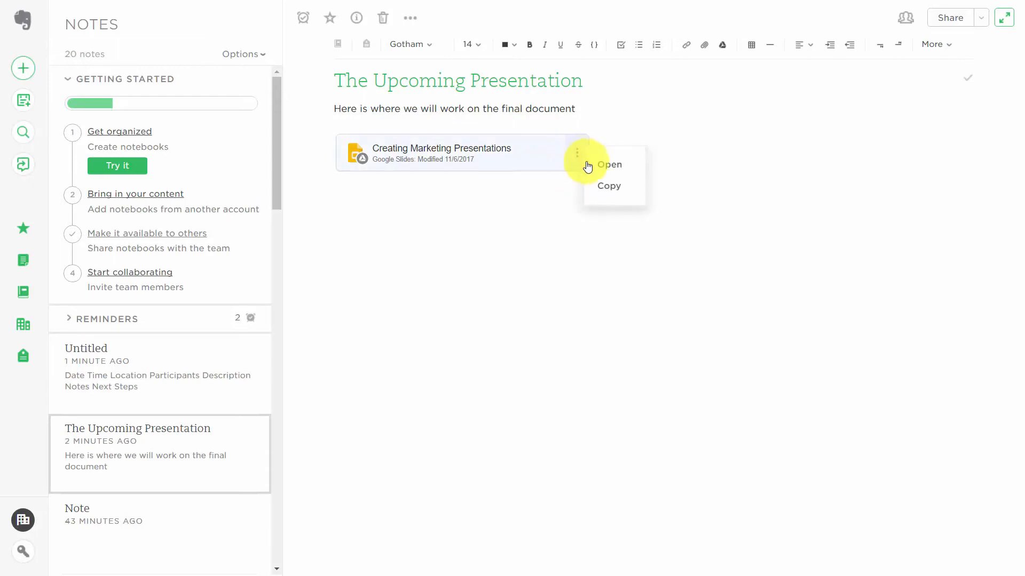
click(602, 174)
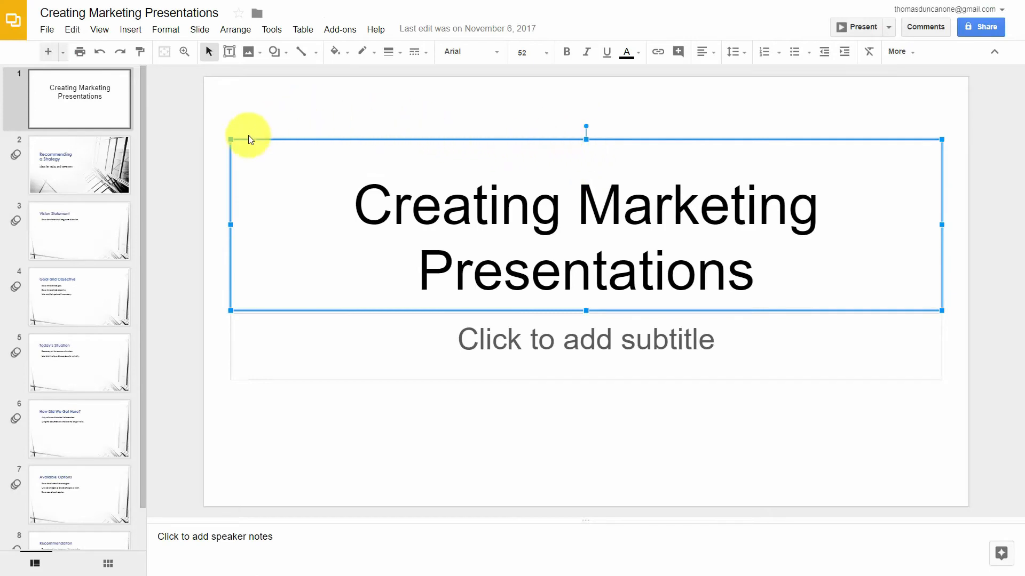
Step: Invite a collaborator's e-mail to the deck with Can edit access and open Advanced sharing settings
click(985, 30)
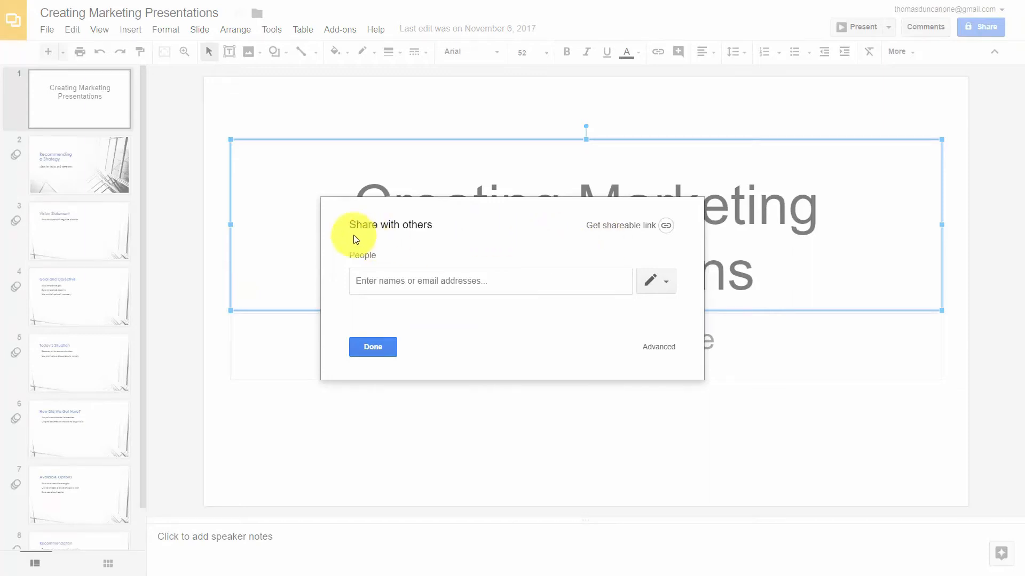
click(476, 280)
key(Return)
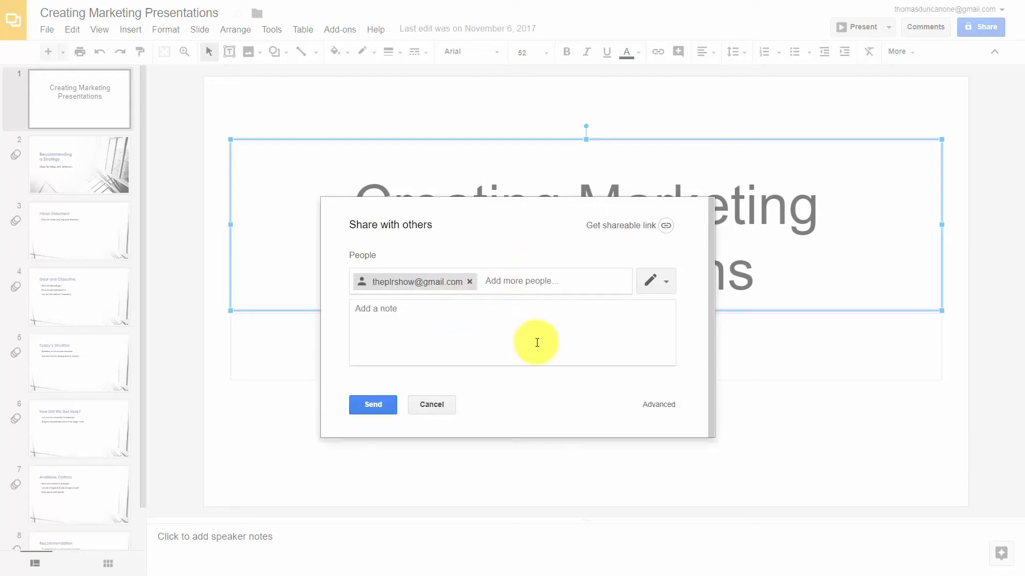
click(667, 285)
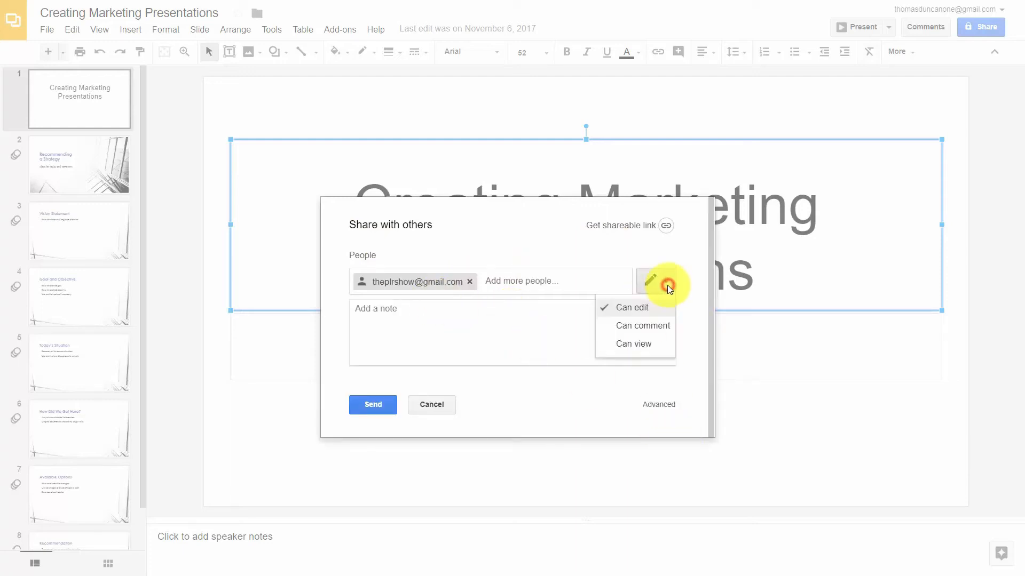
click(643, 310)
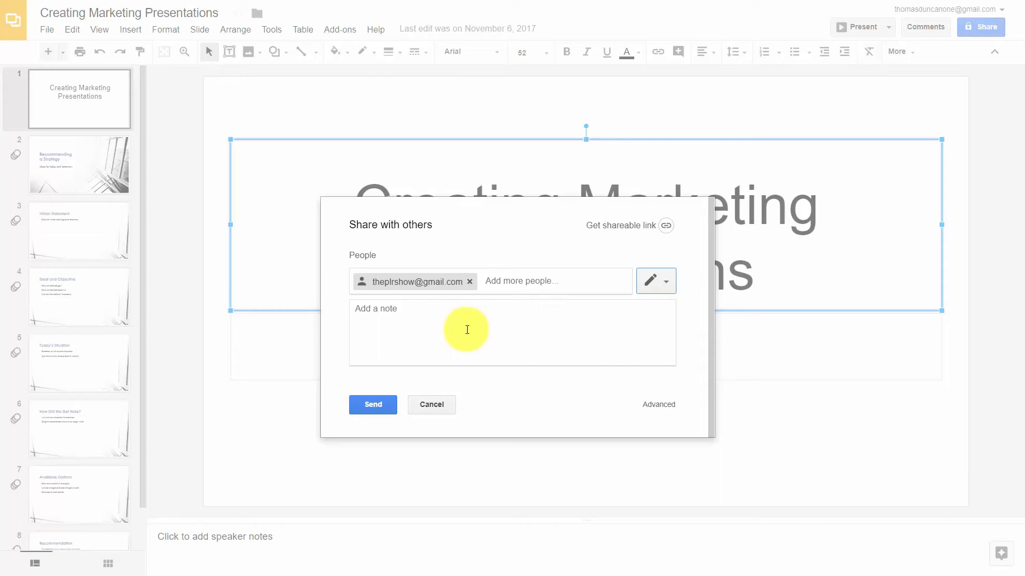
click(659, 404)
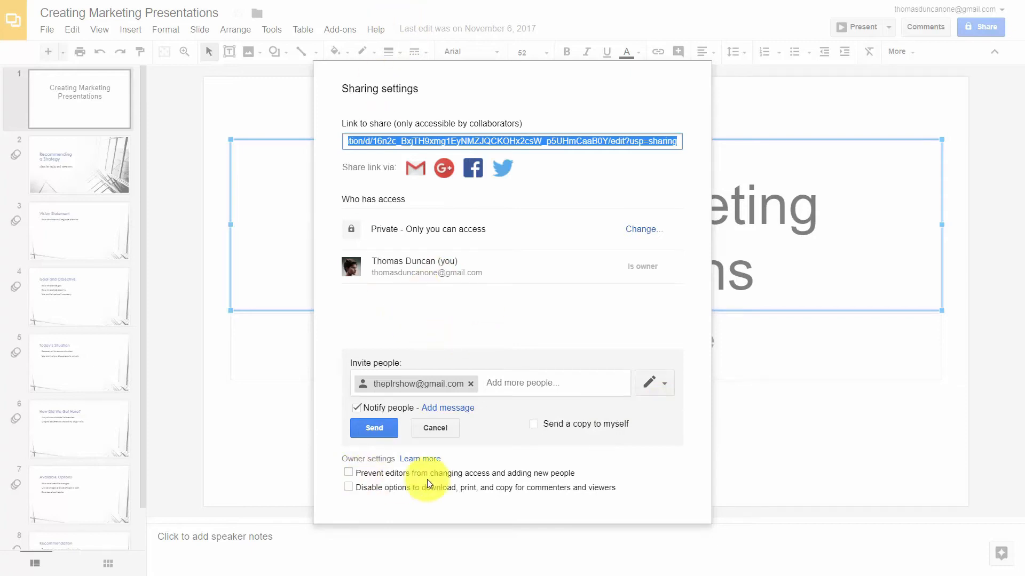
Step: Enable 'Prevent editors from changing access' and 'Disable options to download, print, and copy'
click(349, 472)
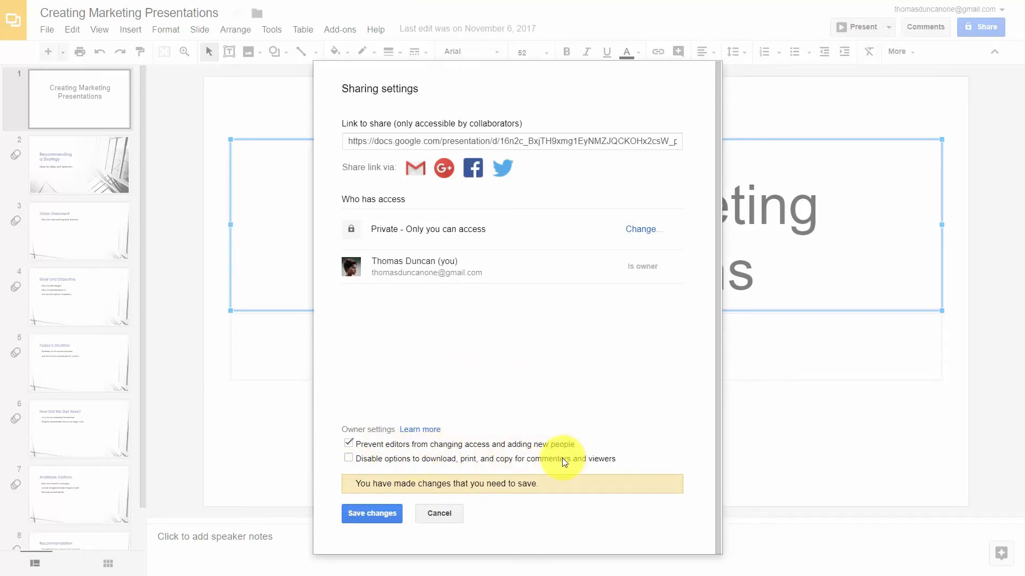
click(349, 458)
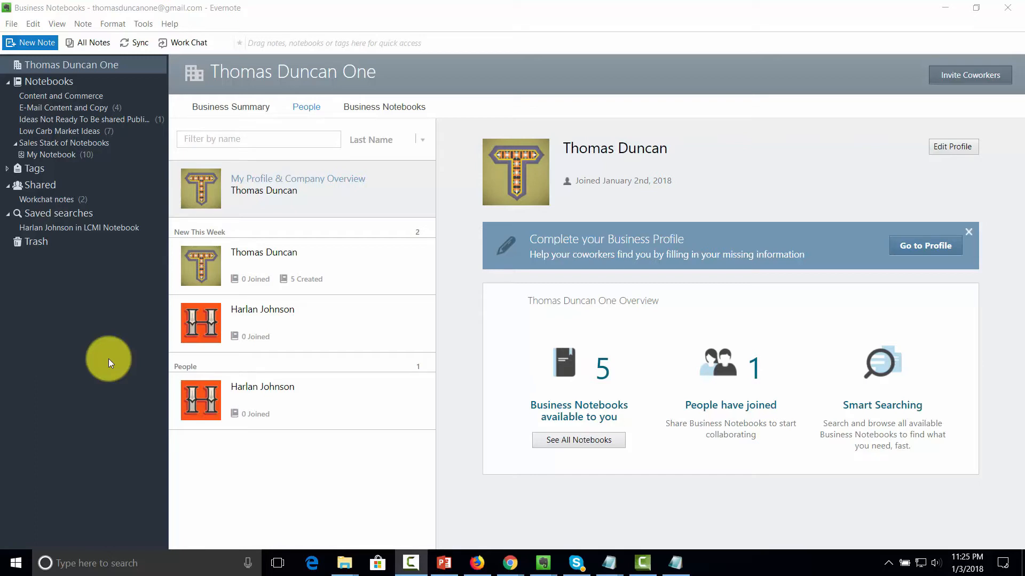
Step: Create a Low Carb Market Ideas note with the pasted feedback-request sentence and start audio recording
click(29, 43)
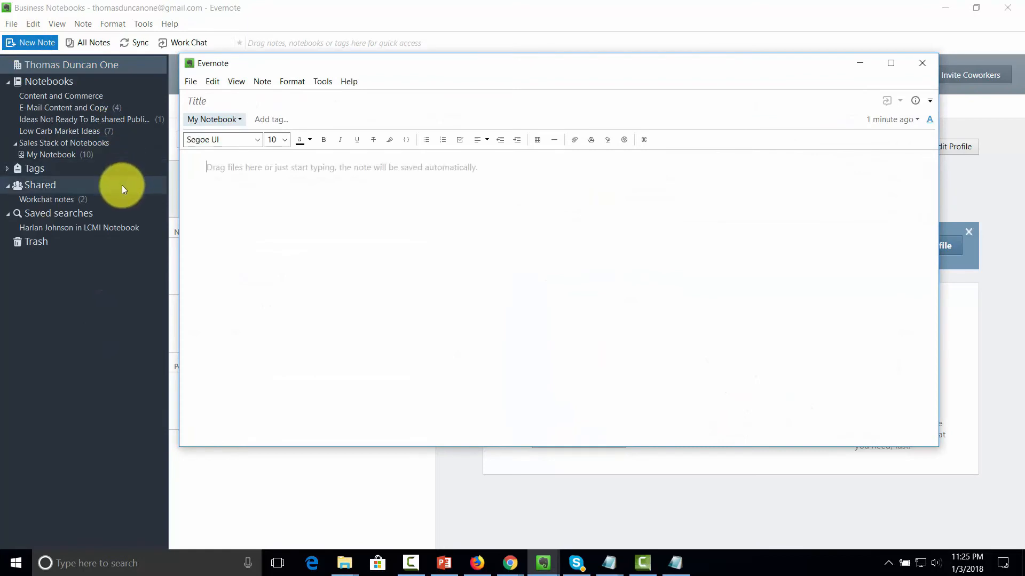
click(236, 119)
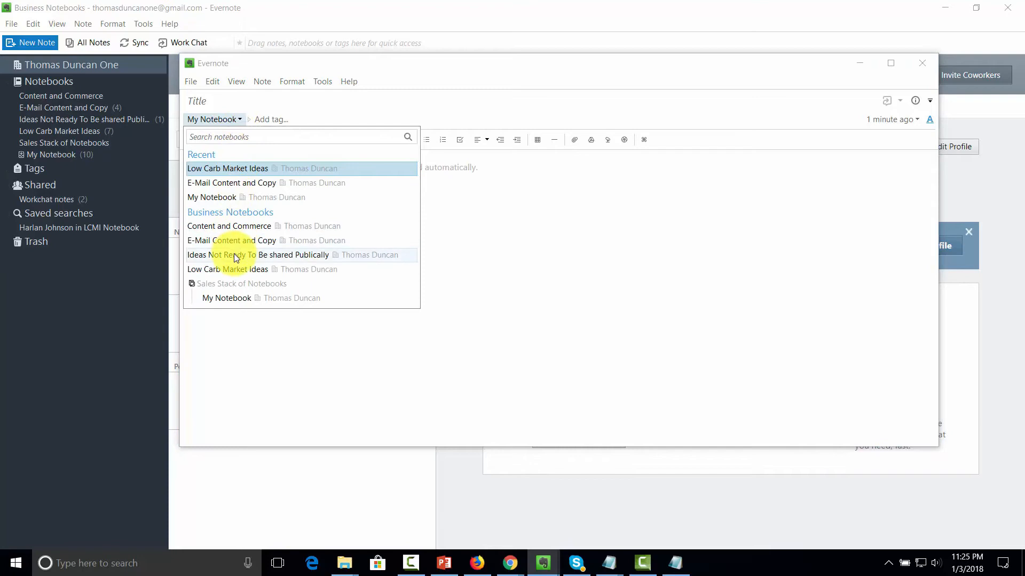
click(235, 267)
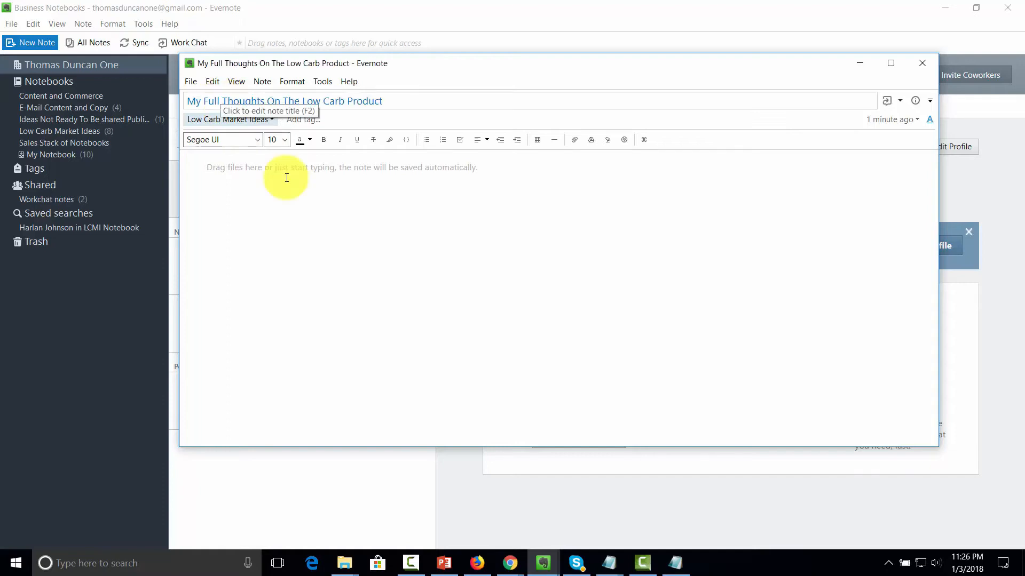
click(287, 178)
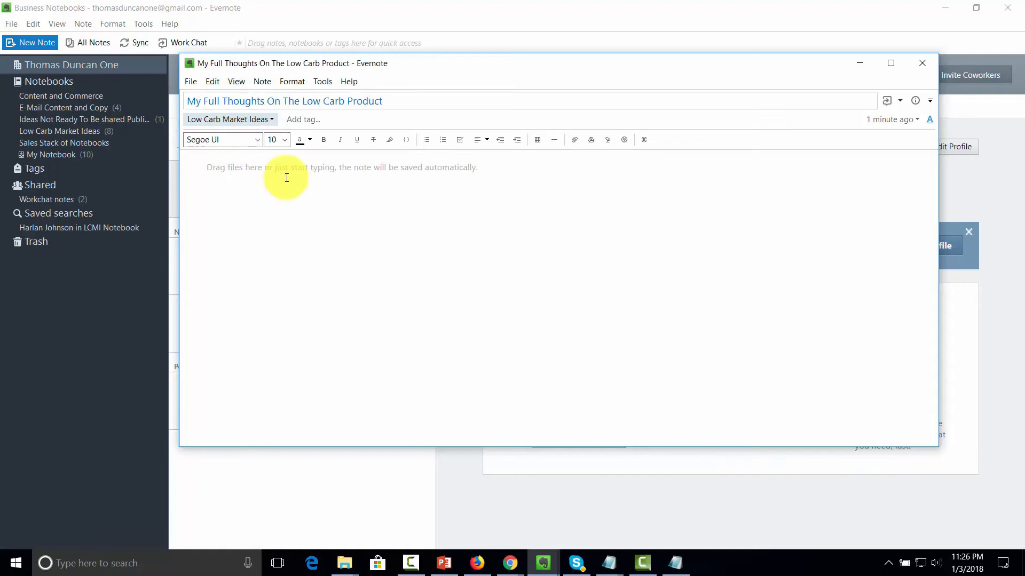
text(Here are my thoughts, tell me what you think too!)
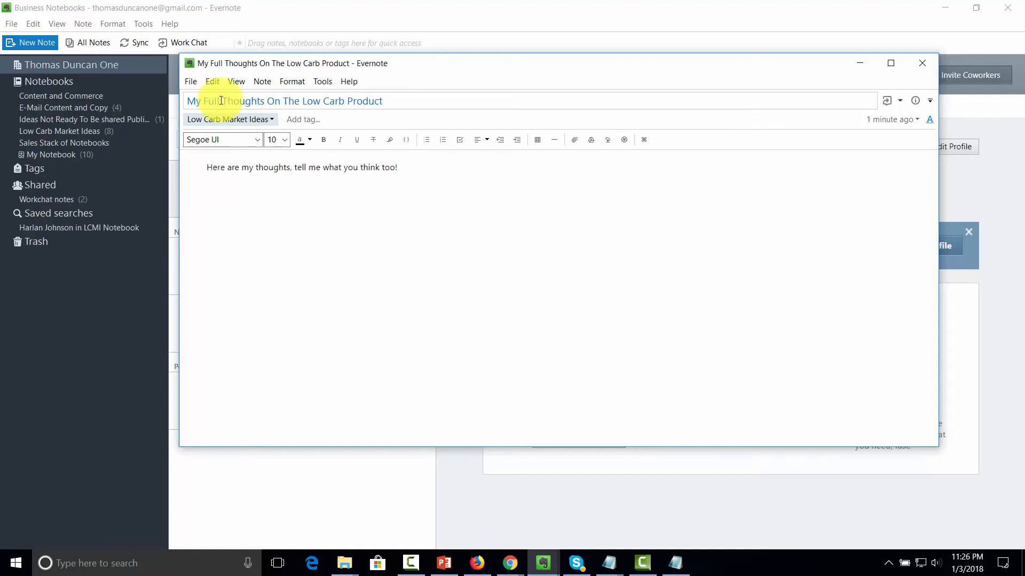
click(608, 140)
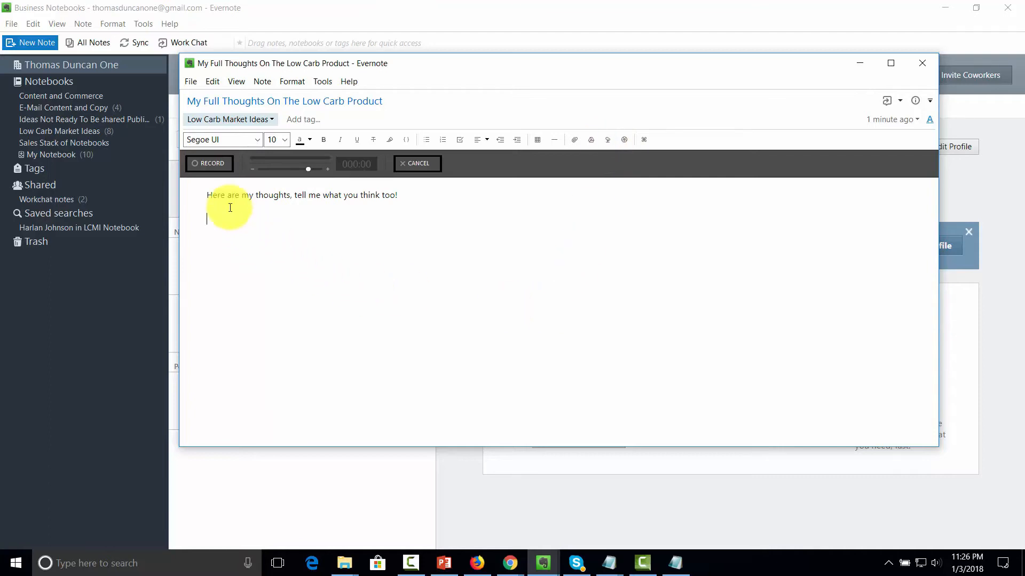
Step: Record a short voice clip, save it into the note as a .wav attachment, and close the note
click(207, 161)
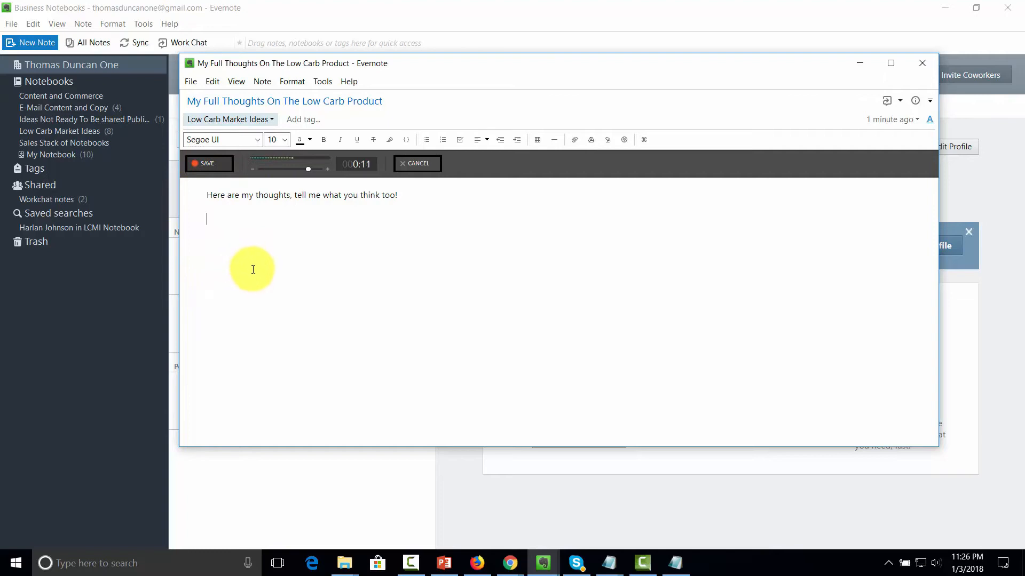
click(208, 163)
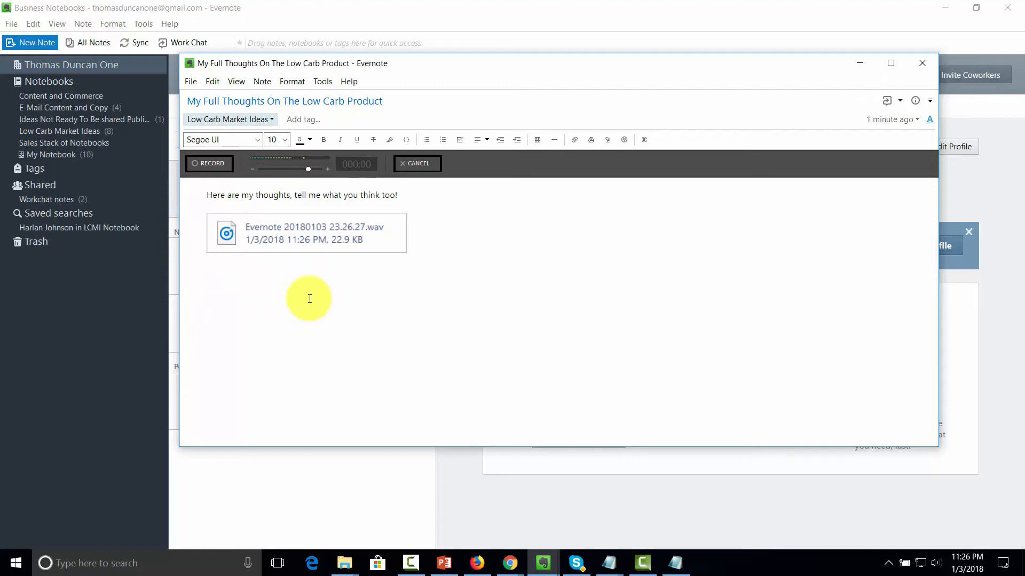
click(921, 64)
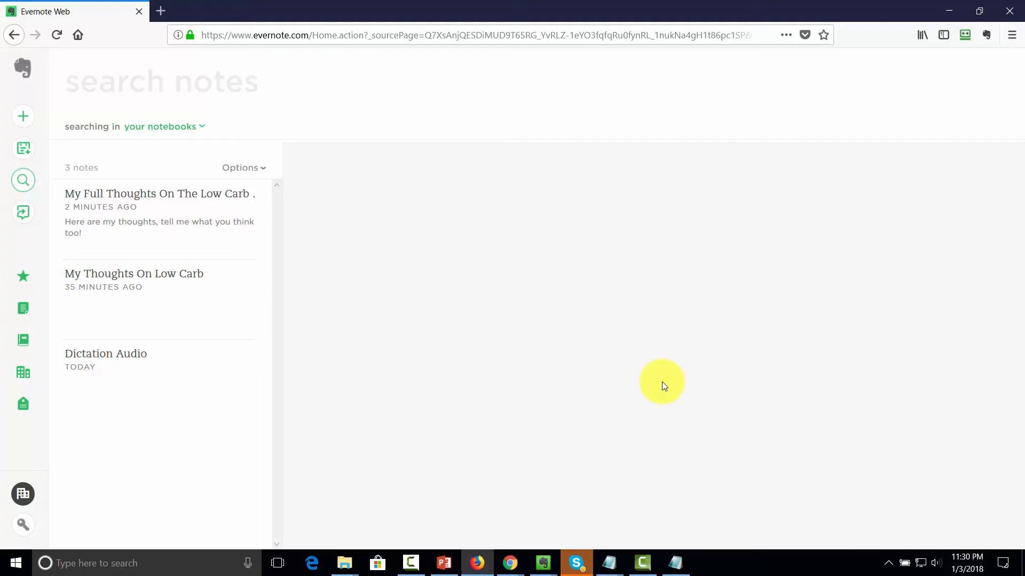
Step: Search all notes for 'wav'
click(128, 79)
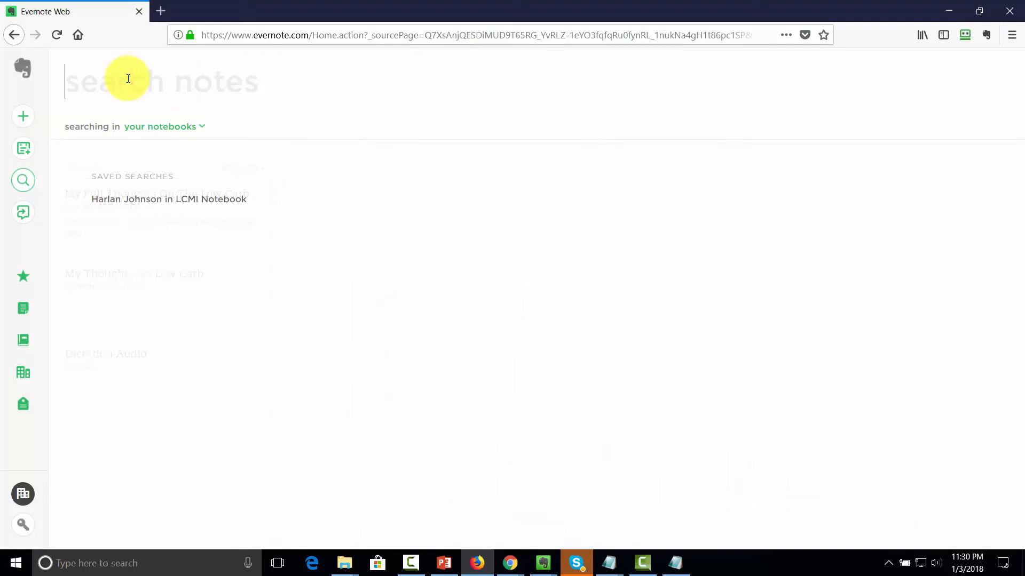
text(wav)
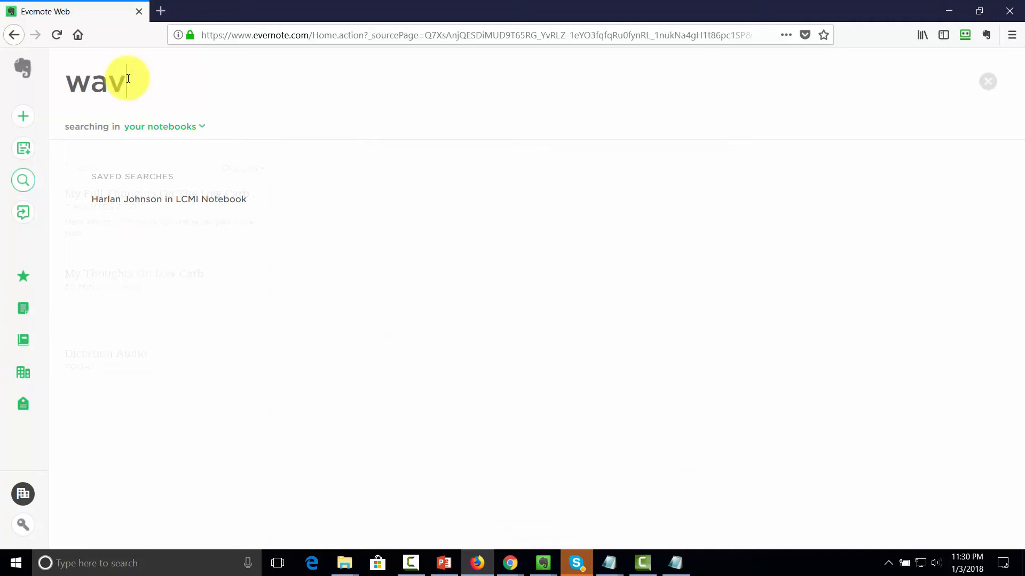
key(Return)
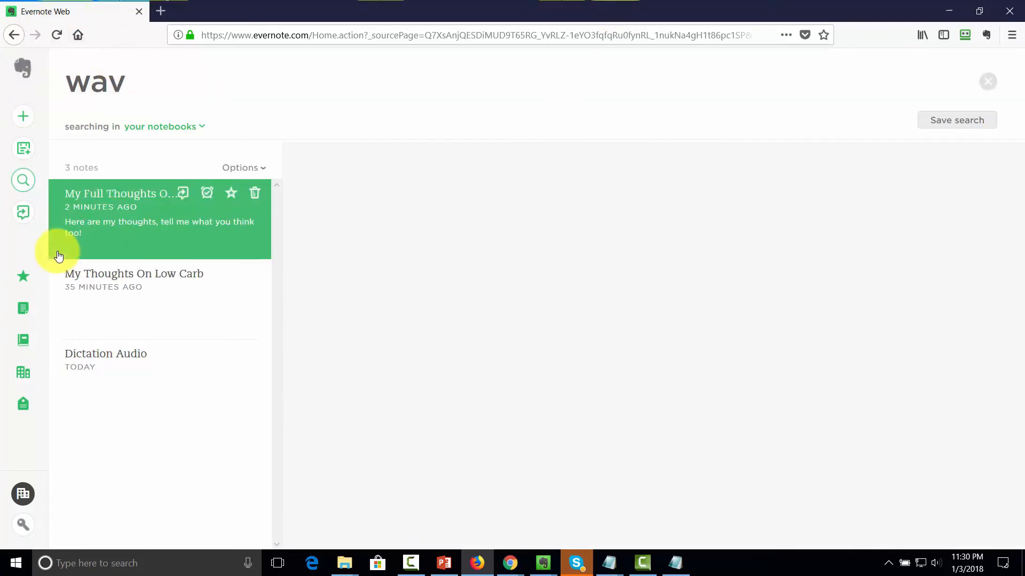
Step: Review the My Full Thoughts, My Thoughts On Low Carb and Dictation Audio results, then trash Dictation Audio
click(138, 240)
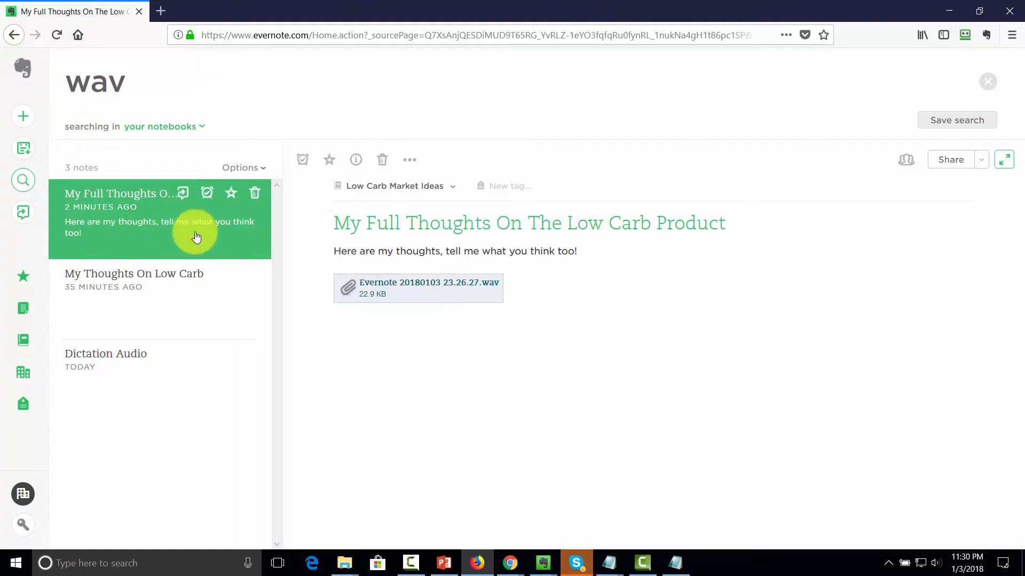
click(141, 291)
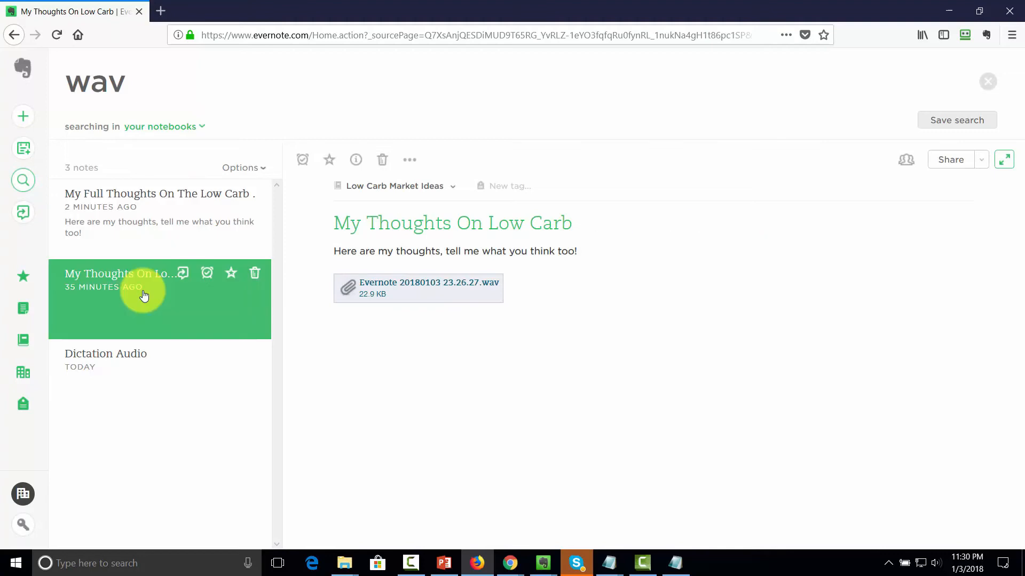
click(125, 359)
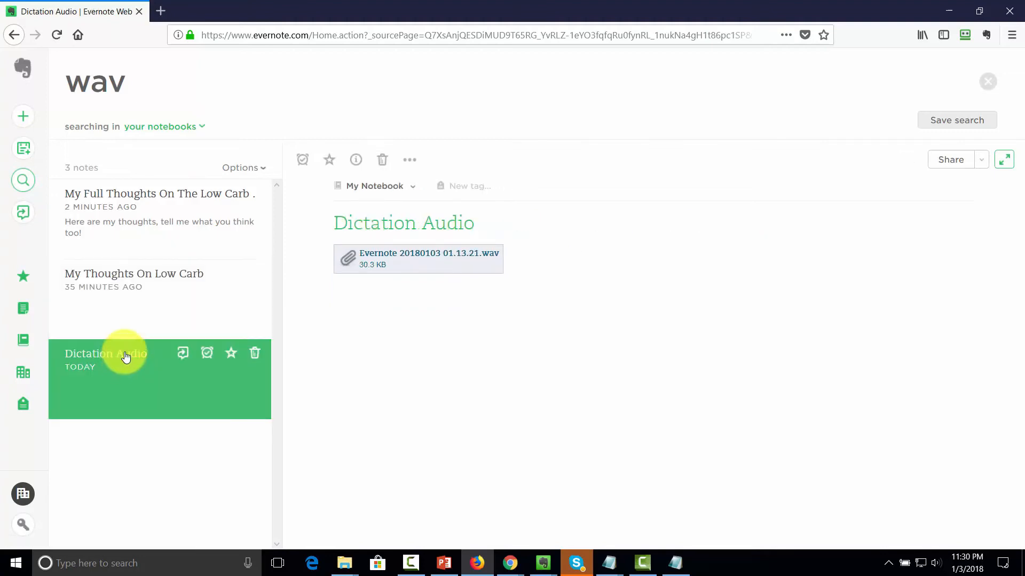
click(255, 353)
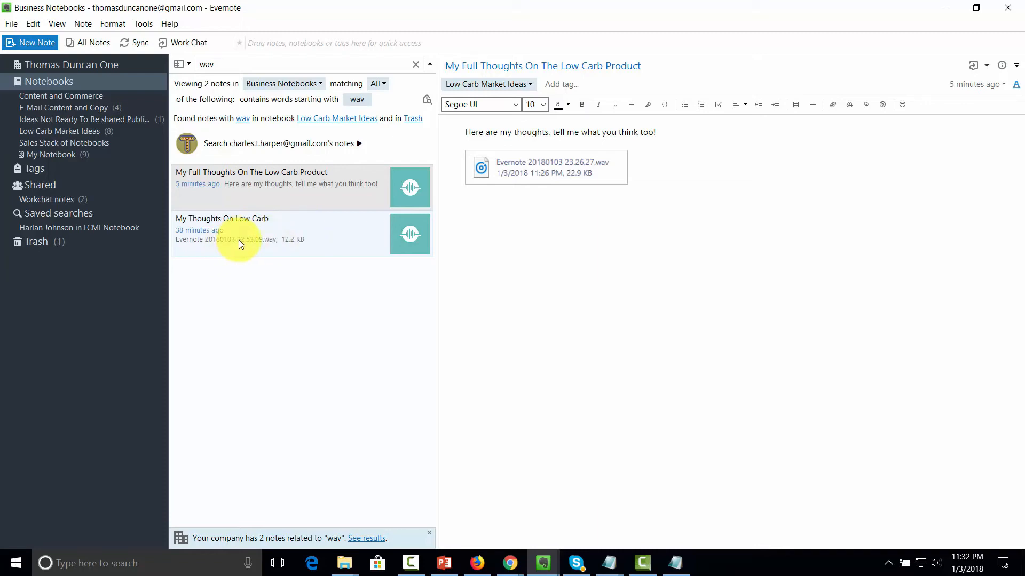
Step: Place the cursor in the My Full Thoughts On The Low Carb Product note below its .wav attachment
click(519, 361)
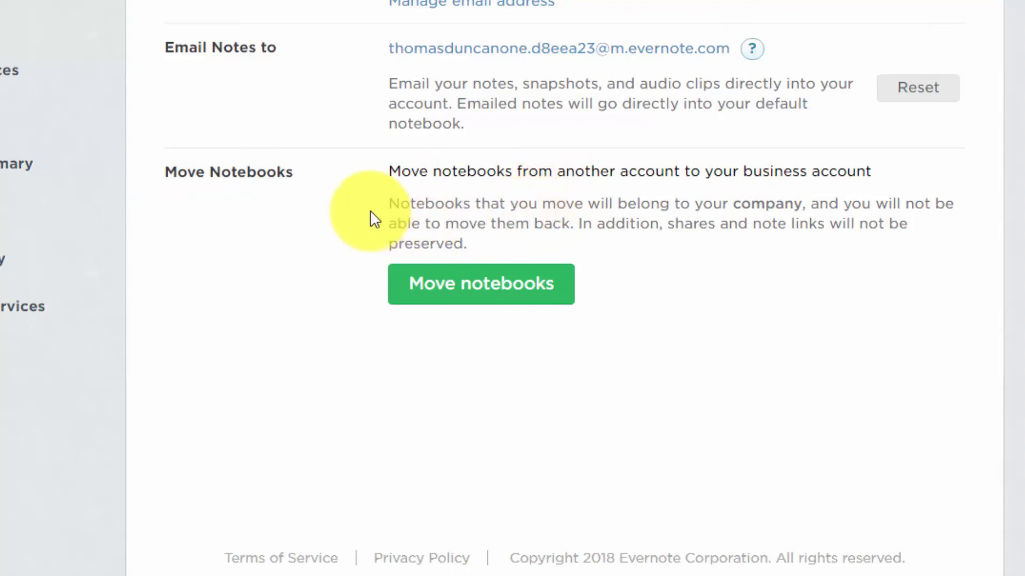
Step: Highlight the Move Notebooks lines saying moved notebooks belong to the company and can't be moved back
drag(394, 203, 804, 207)
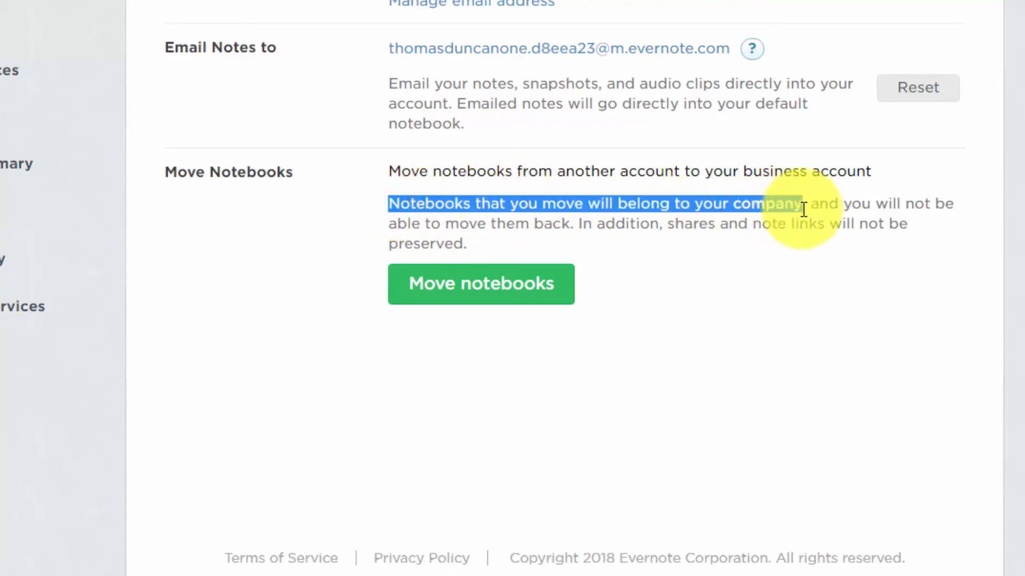
drag(389, 223, 572, 222)
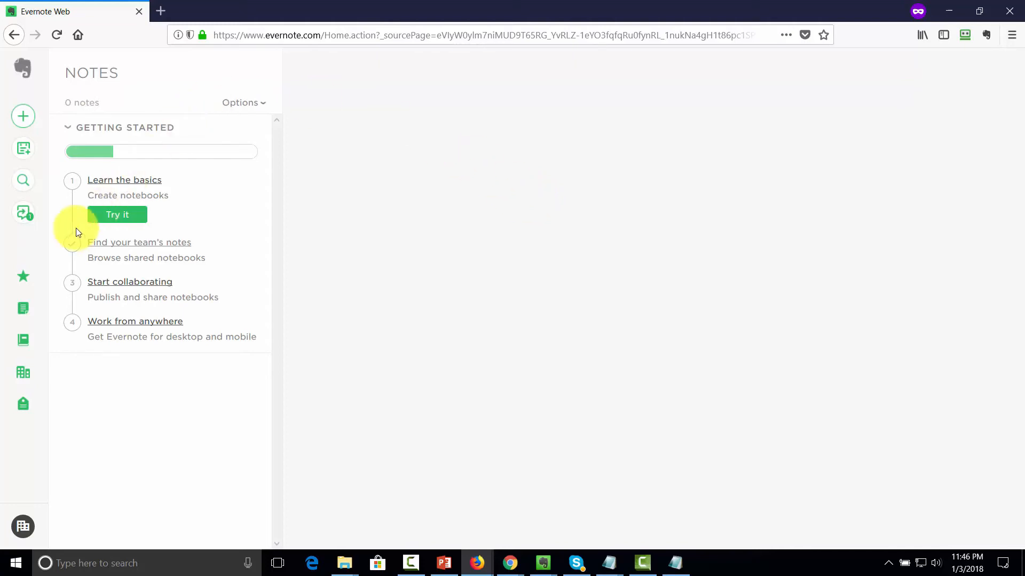
Step: Browse the Notebooks and Notes lists, open the team member's My Notebook under Business, then go back
click(23, 342)
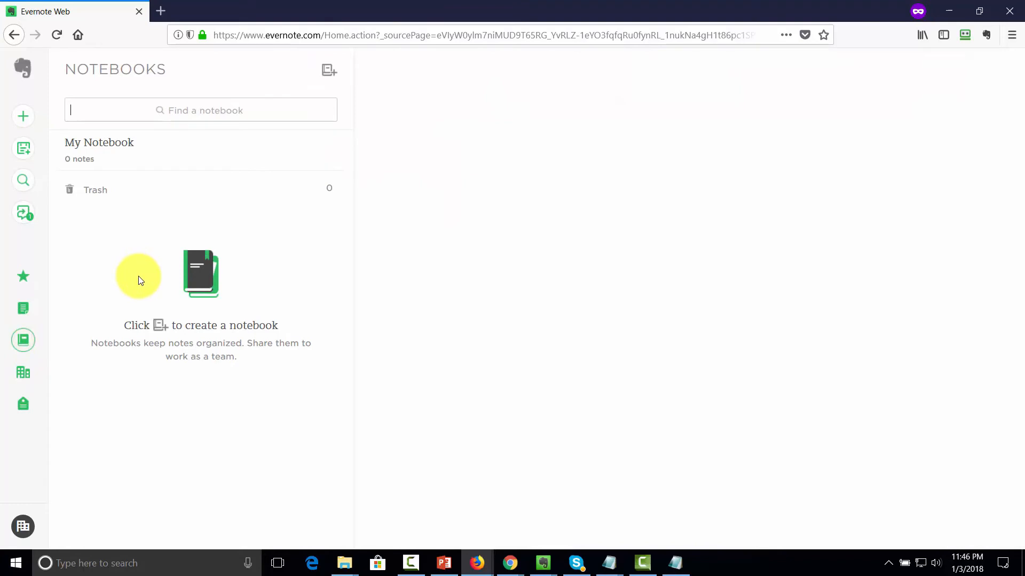
click(21, 308)
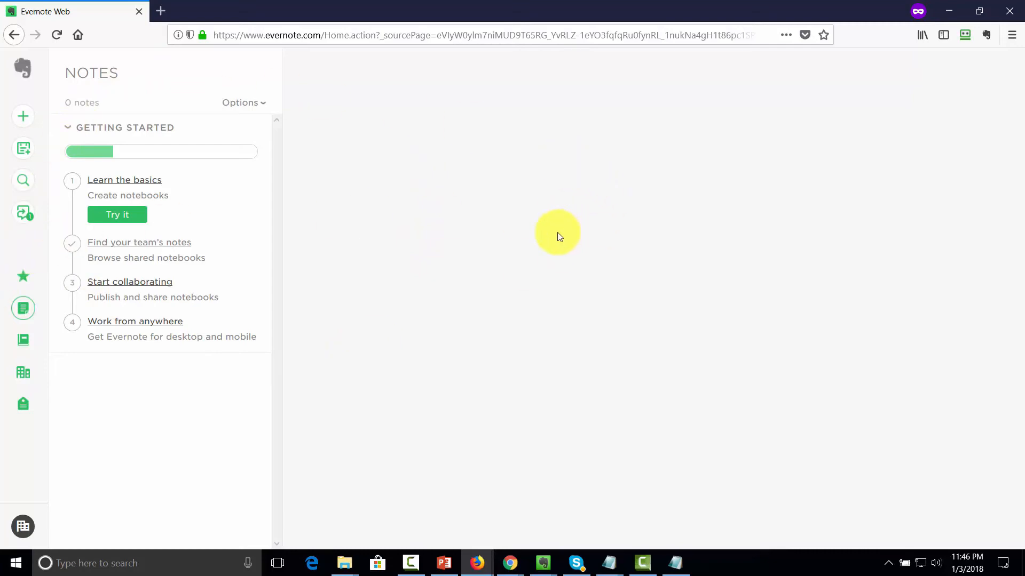
click(23, 375)
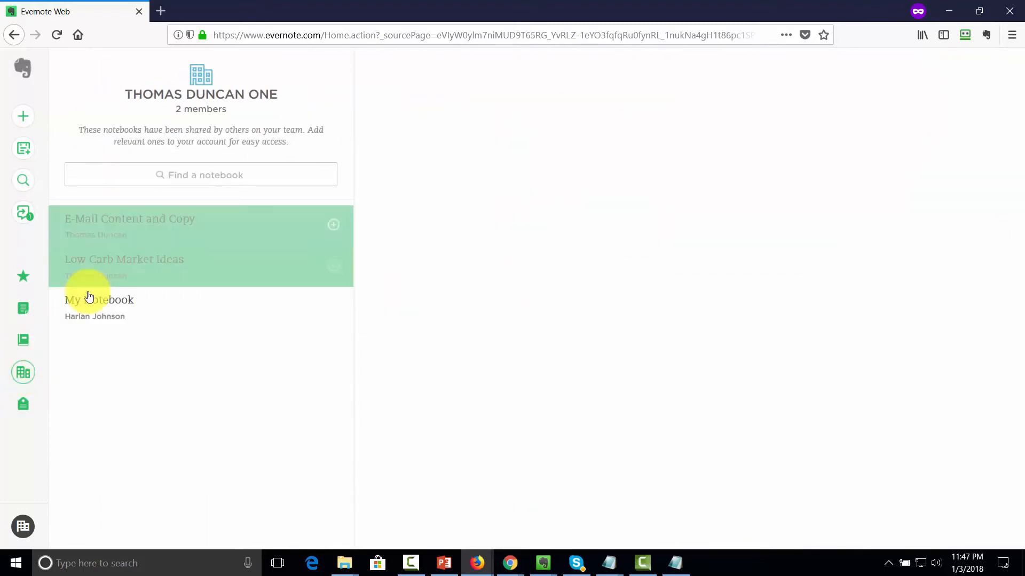
click(171, 309)
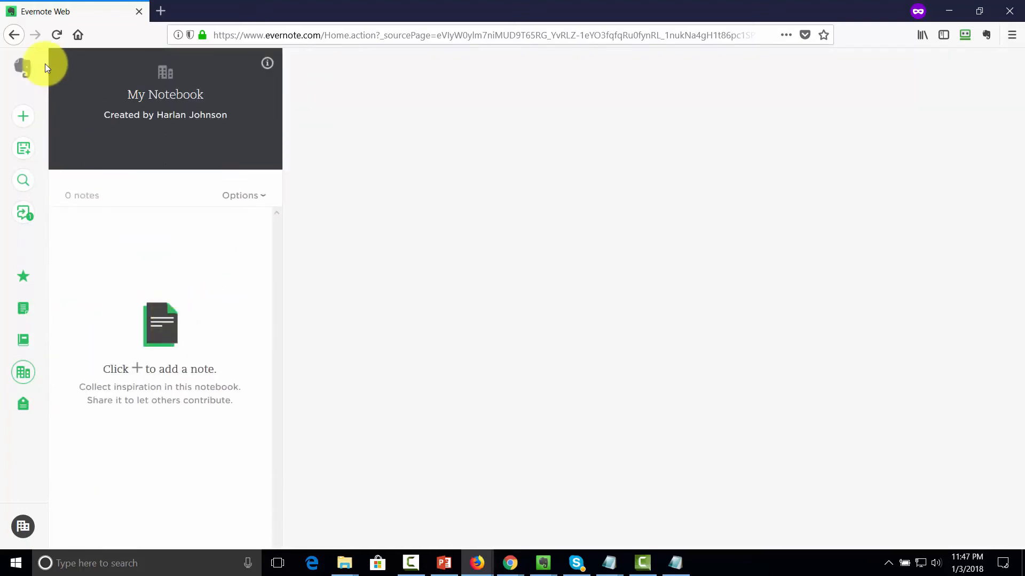
click(14, 36)
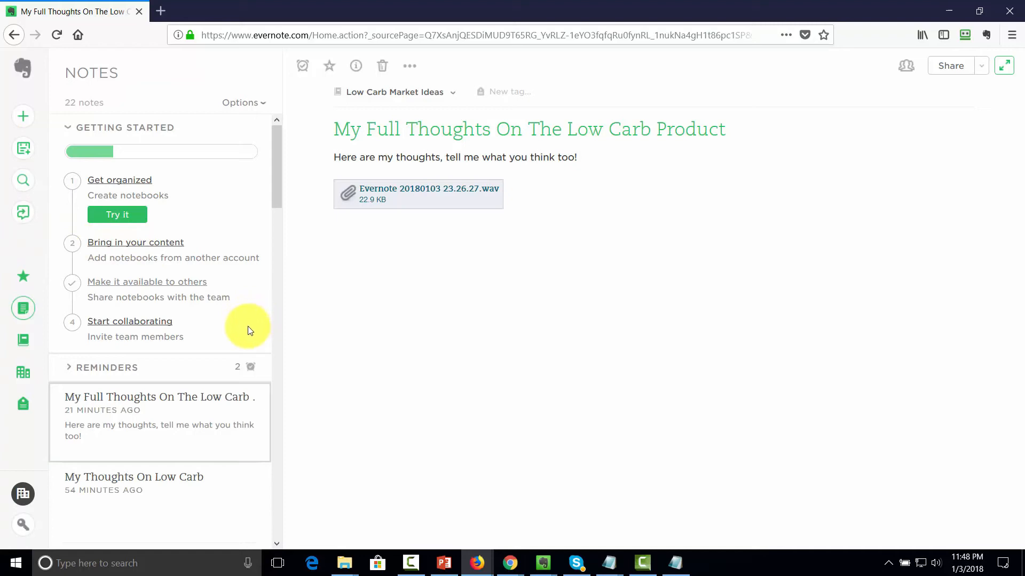
click(23, 375)
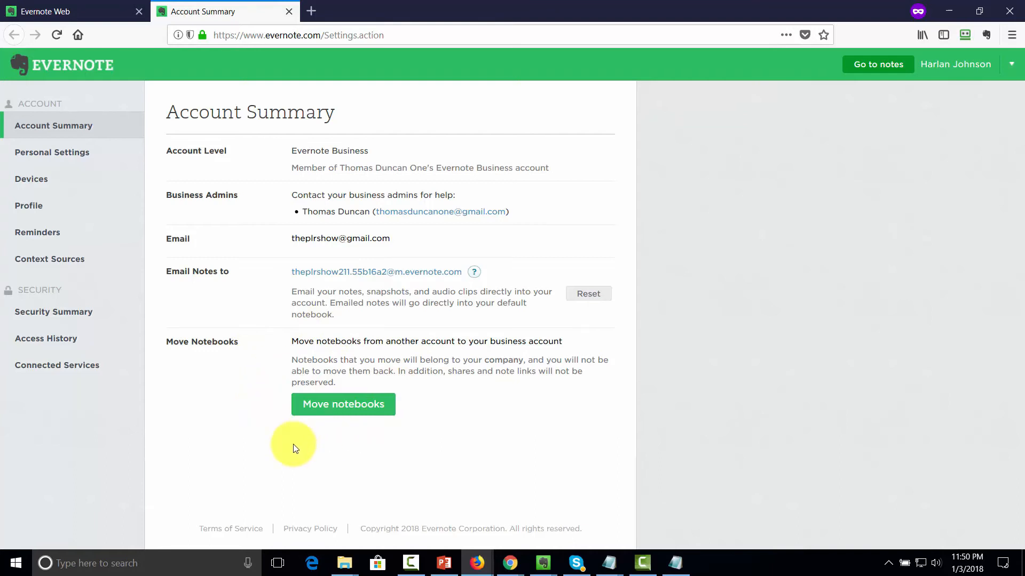
key(ctrl+w)
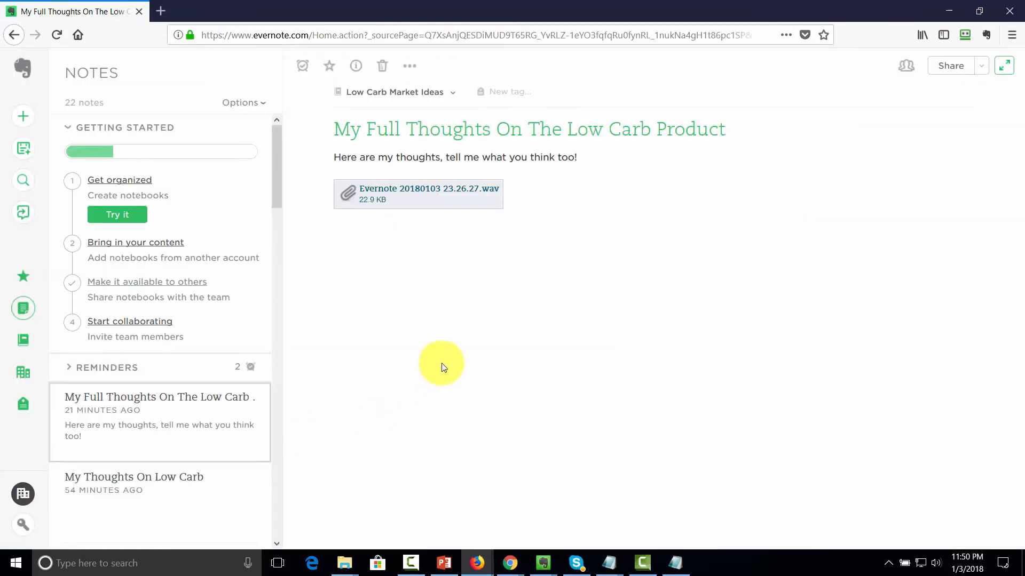
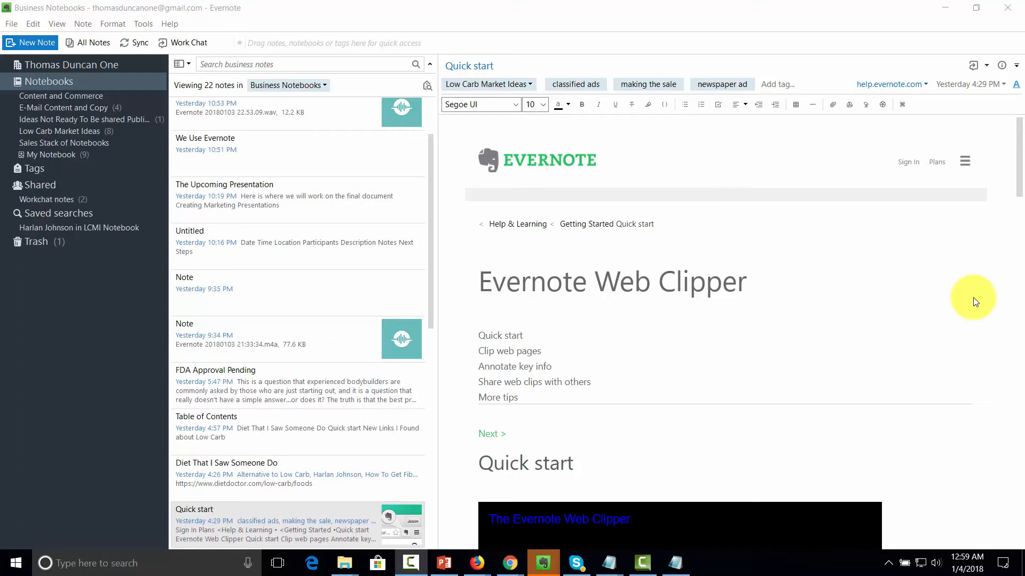
Step: Search the business notes for 'jpg' and look through the Low Carb News and Quick start results
click(243, 65)
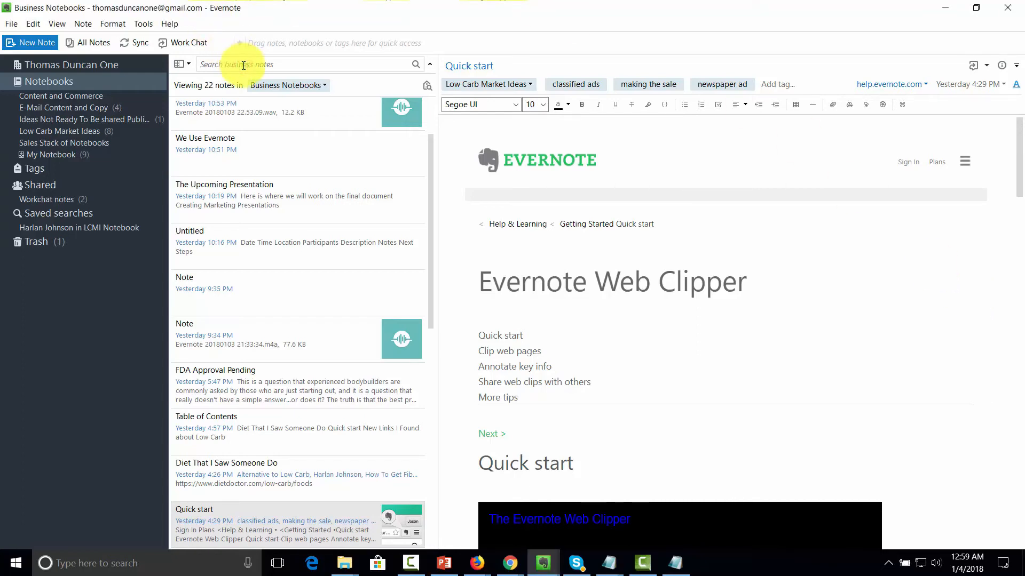
text(jpg)
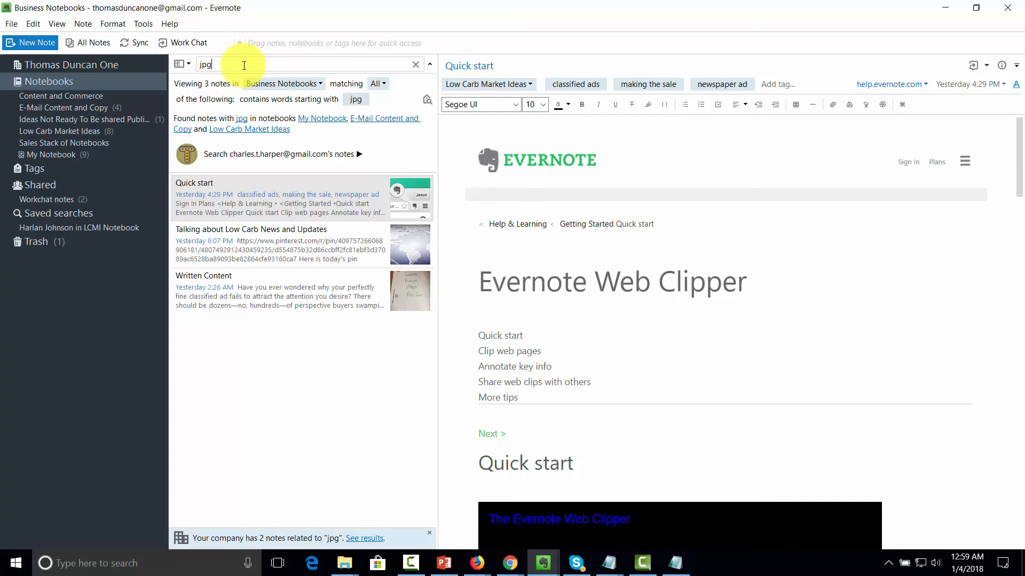
click(262, 235)
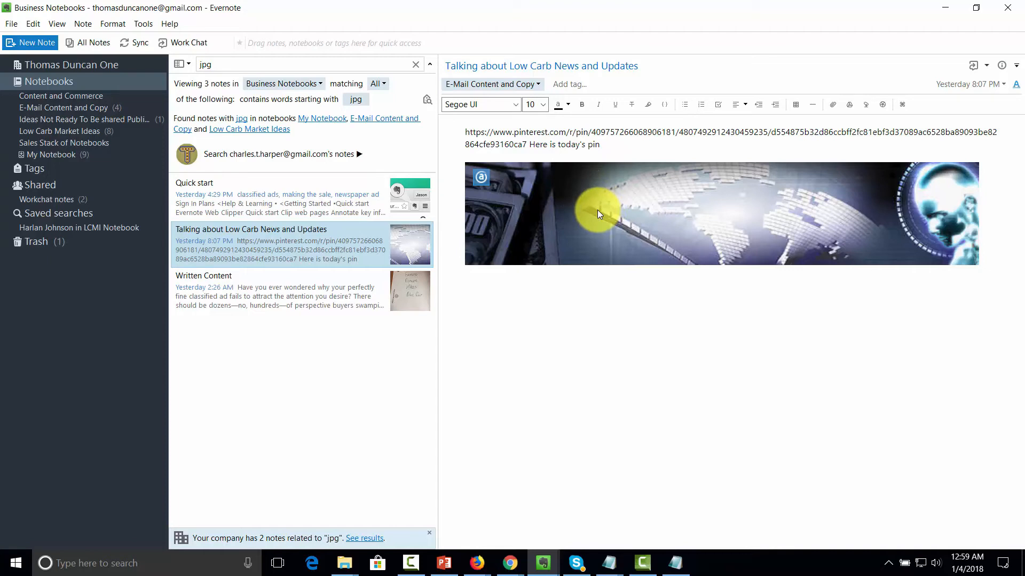
click(389, 205)
Step: Open the Written Content note and scroll to its handwritten Evernote Premium Videos image
click(299, 291)
scroll(601, 275, down, 15)
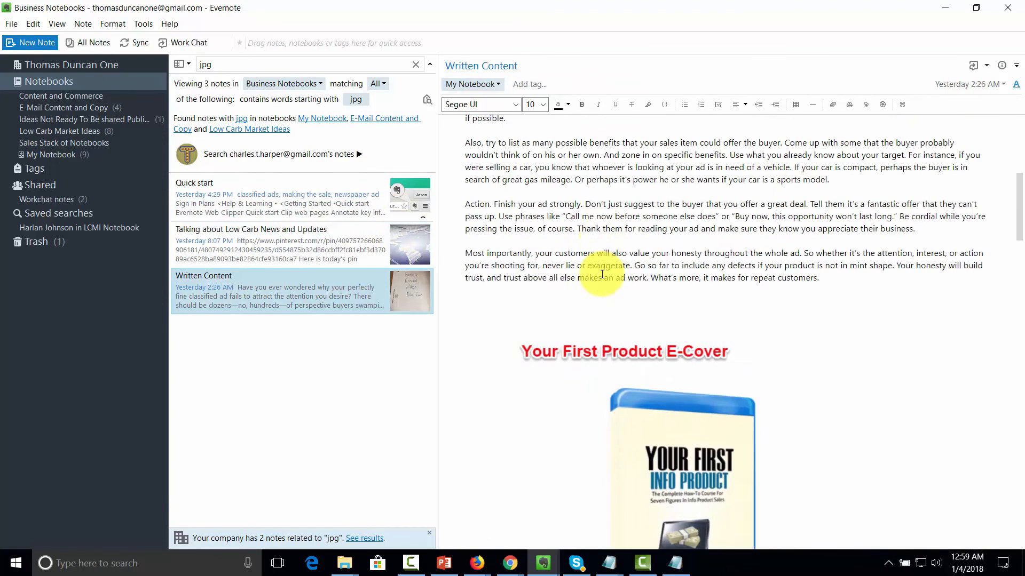
scroll(601, 276, down, 8)
scroll(602, 276, up, 6)
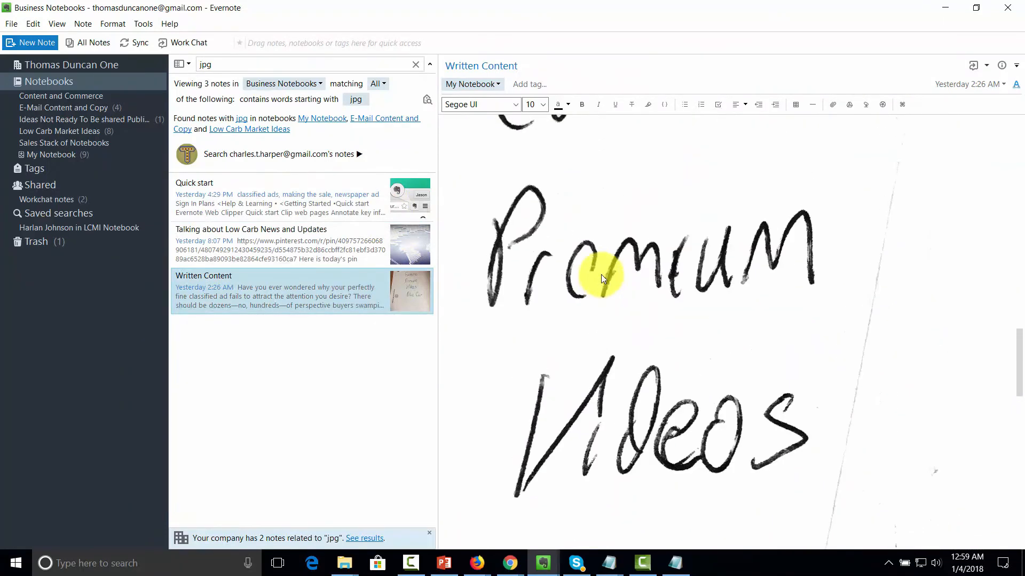
scroll(601, 274, up, 3)
scroll(587, 345, down, 2)
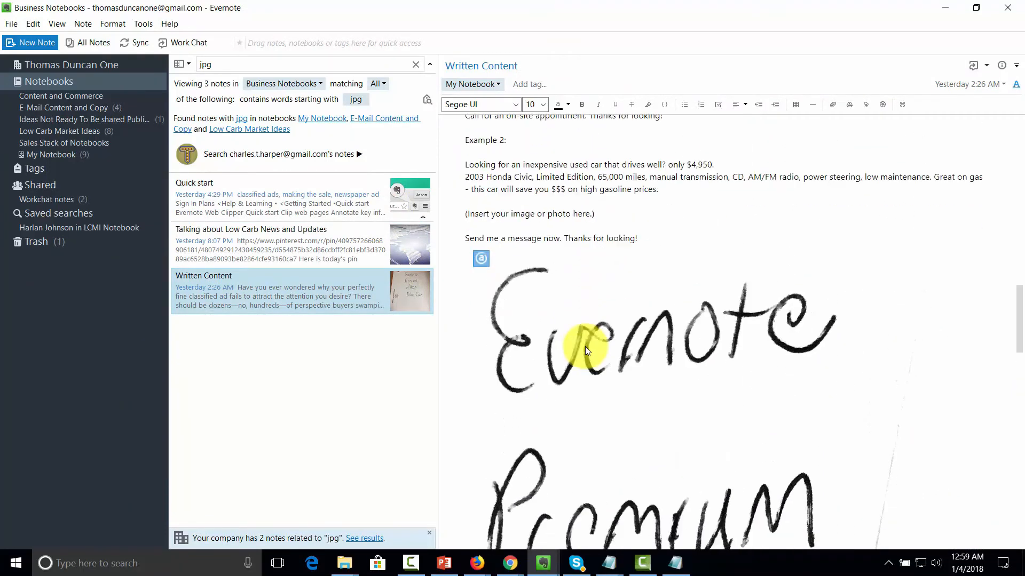
Step: Rename the handwritten image attachment to @-0001-Low-Carb-Issue-Thomas.jpg
click(480, 260)
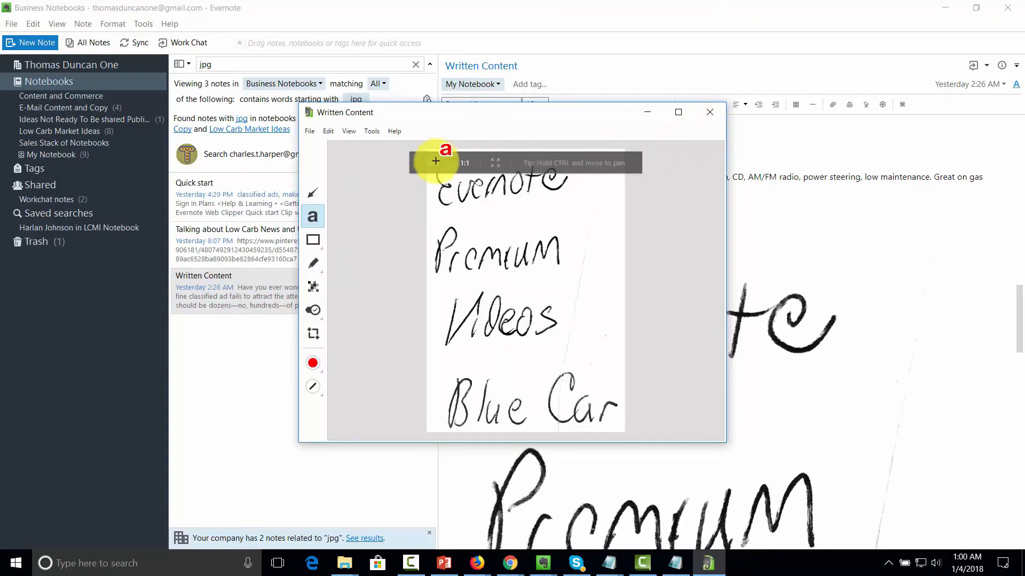
click(706, 112)
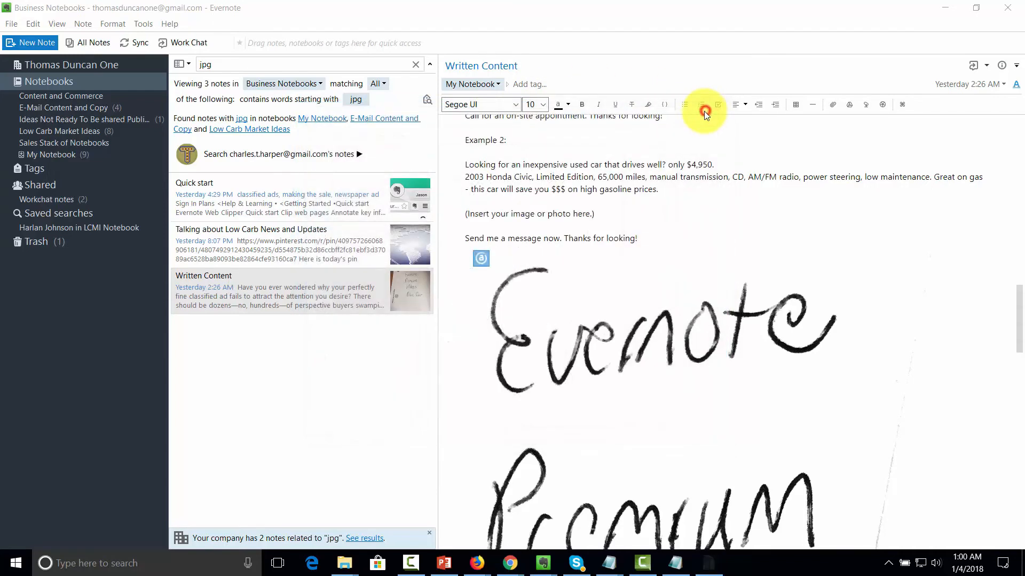
right_click(607, 339)
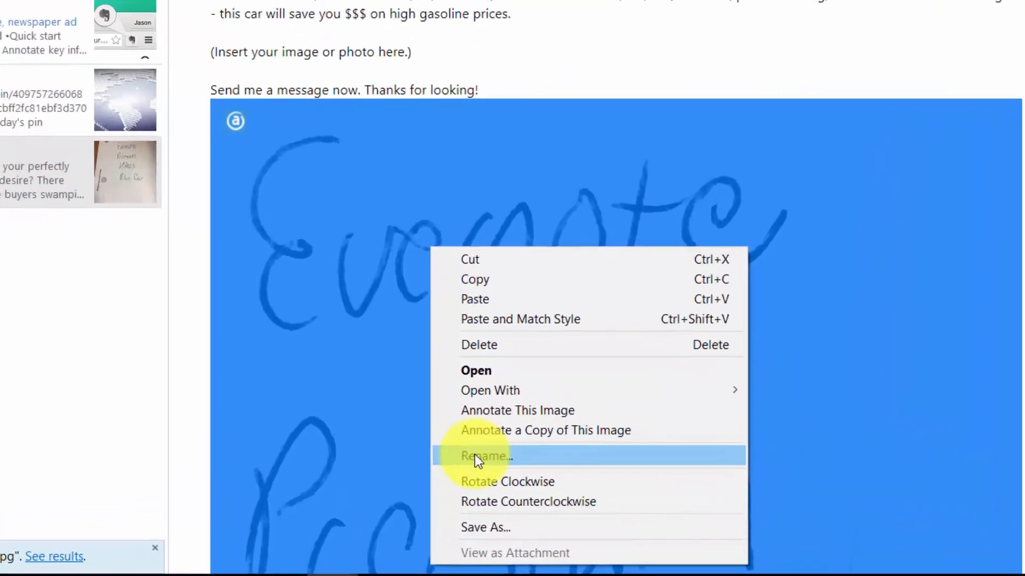
click(640, 474)
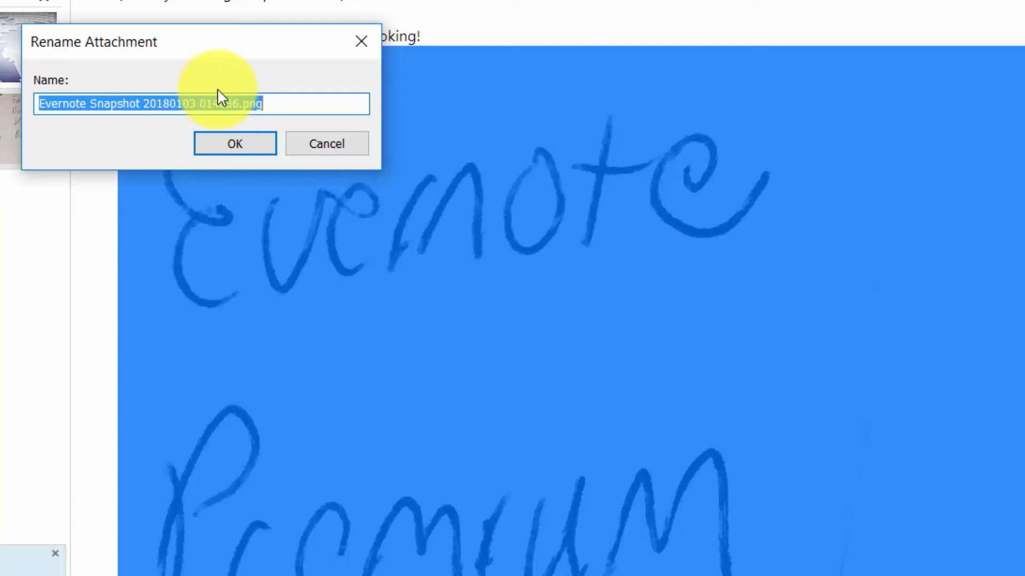
text(@-0001-Low-Carb-Issue-Thomas.jpg)
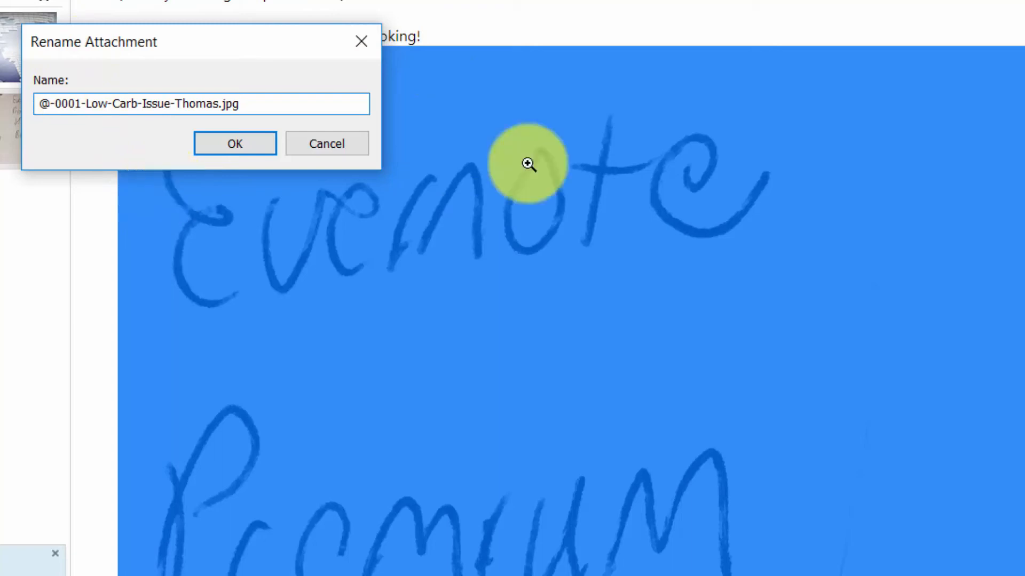
key(Return)
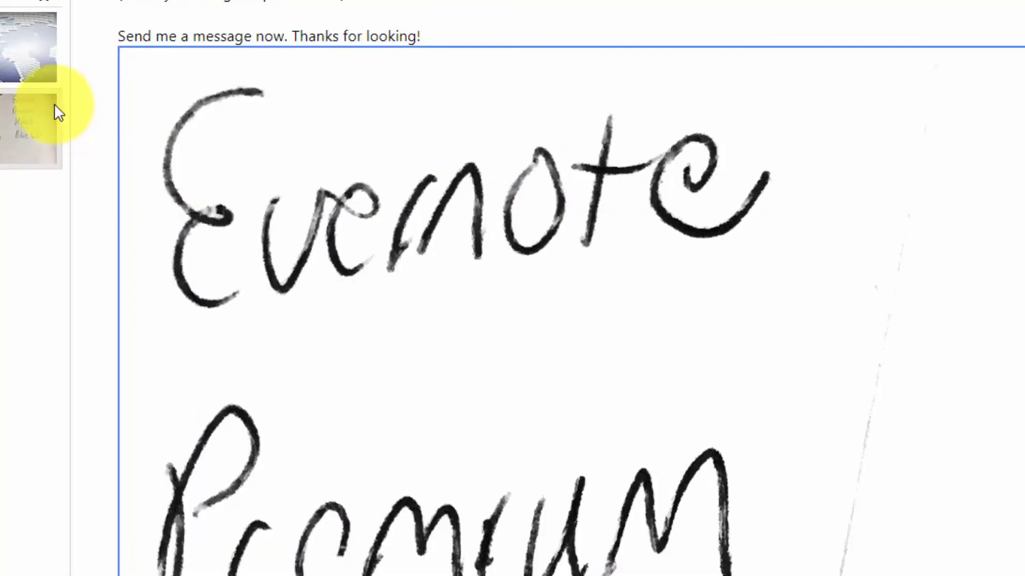
Step: Annotate the handwritten image in Skitch with a green check and red 'Not Part of the Sales Package' label, then save it
right_click(413, 123)
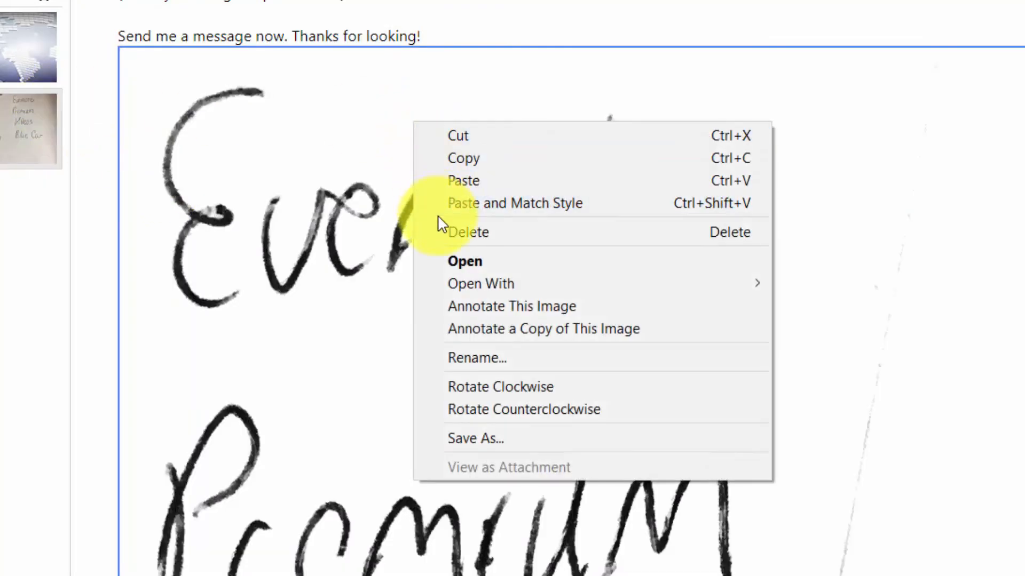
click(465, 306)
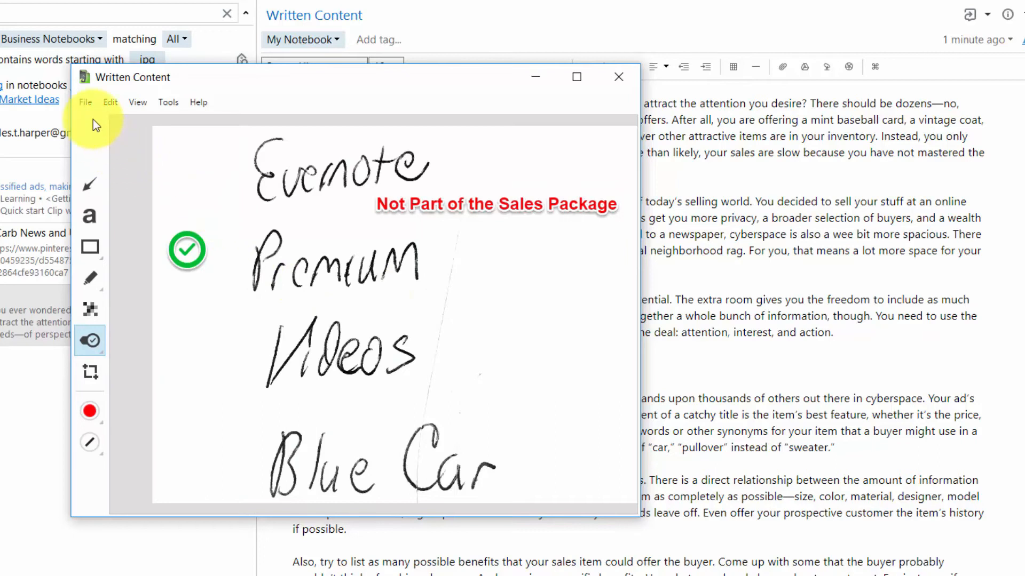
click(86, 102)
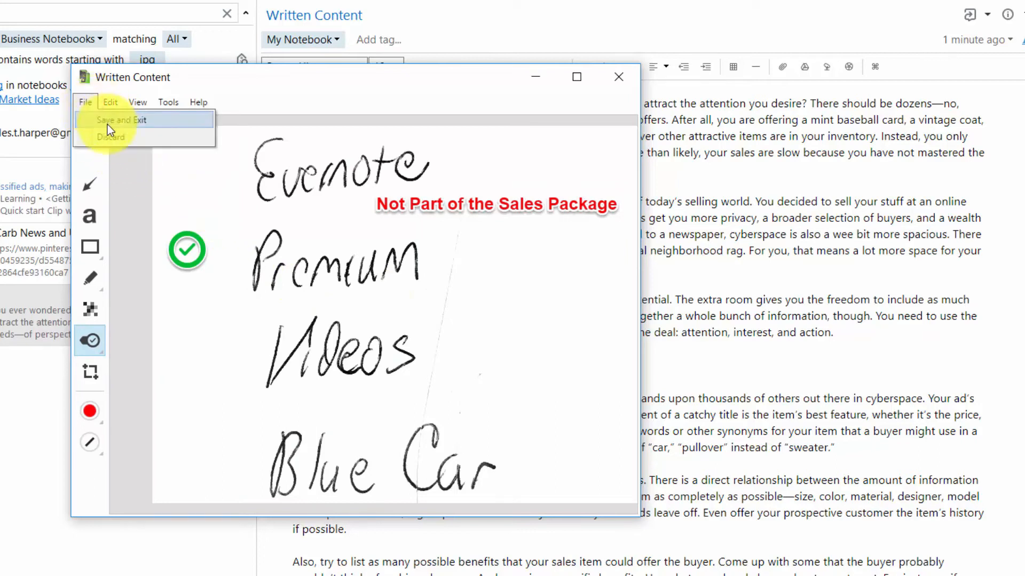
click(110, 120)
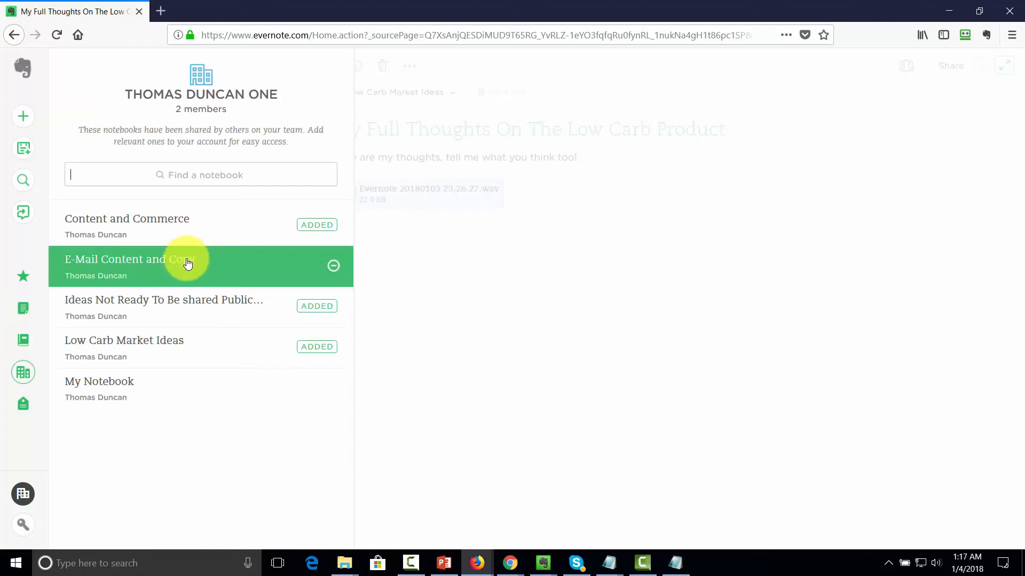
Step: Show the four notes of the E-Mail Content and Copy notebook in the desktop app
click(186, 259)
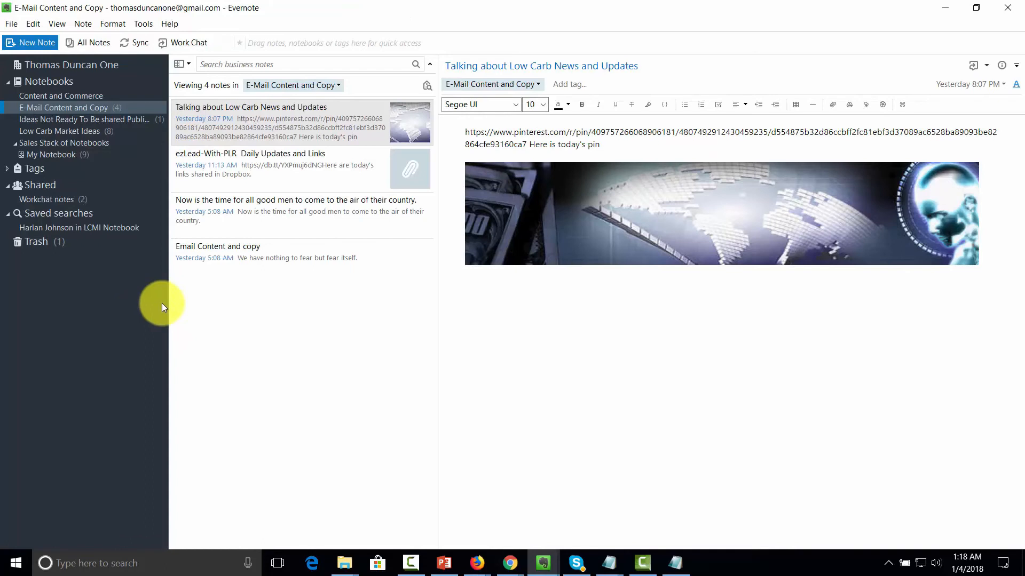
Step: Create a Table of Contents note for the four content notes and open it
click(305, 133)
ctrl+click(297, 168)
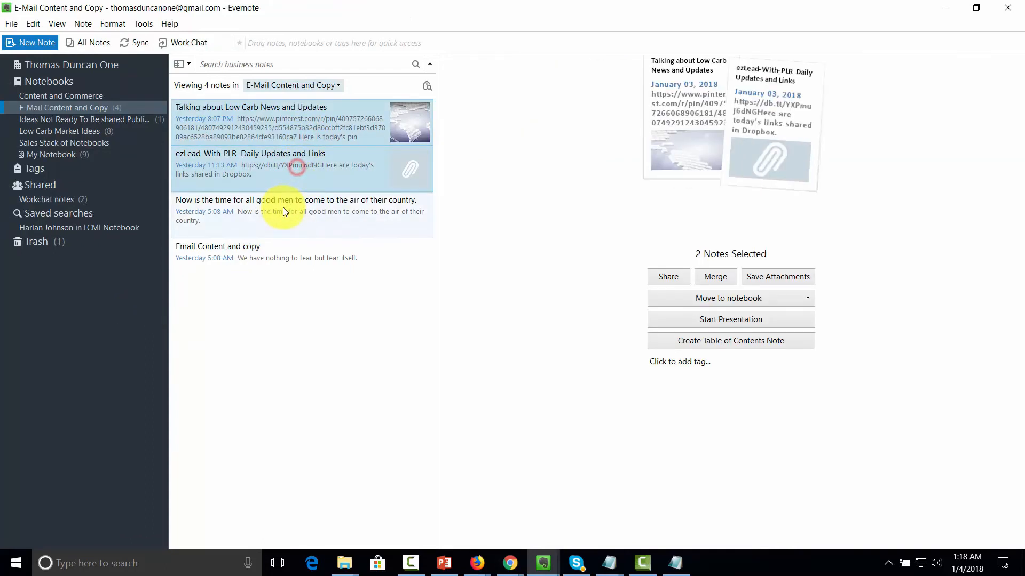
ctrl+click(280, 223)
ctrl+click(276, 250)
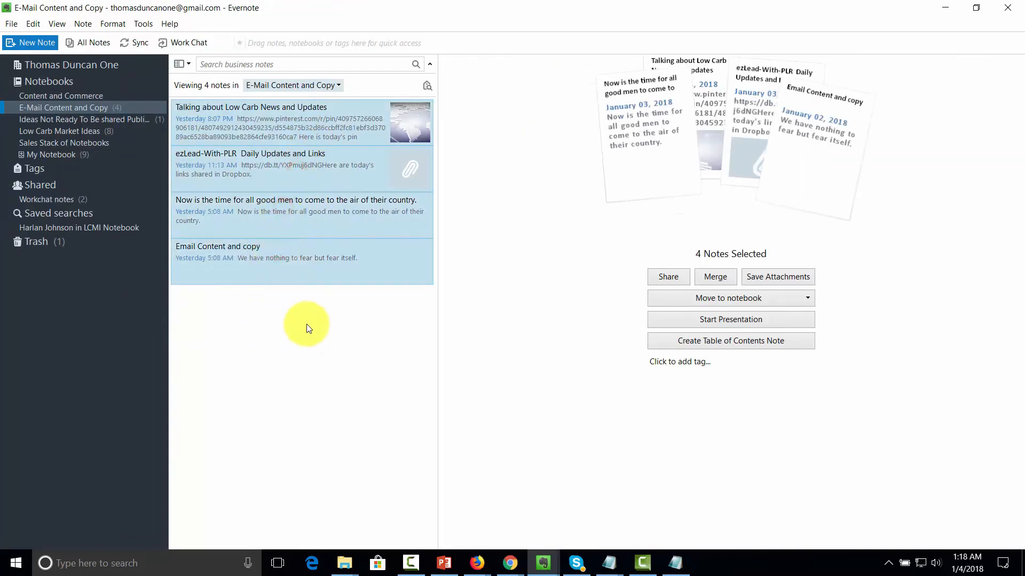
click(688, 342)
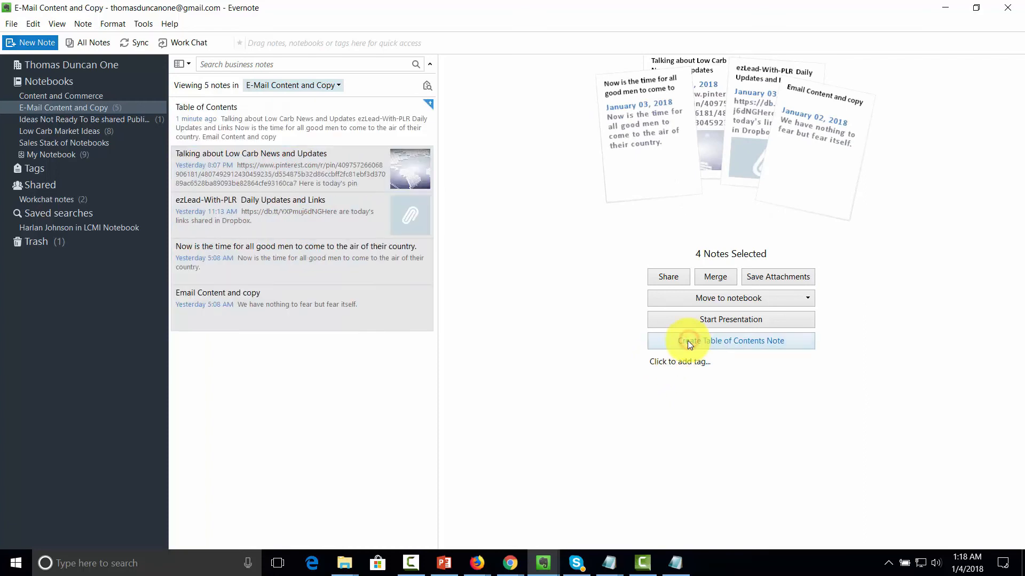
click(302, 122)
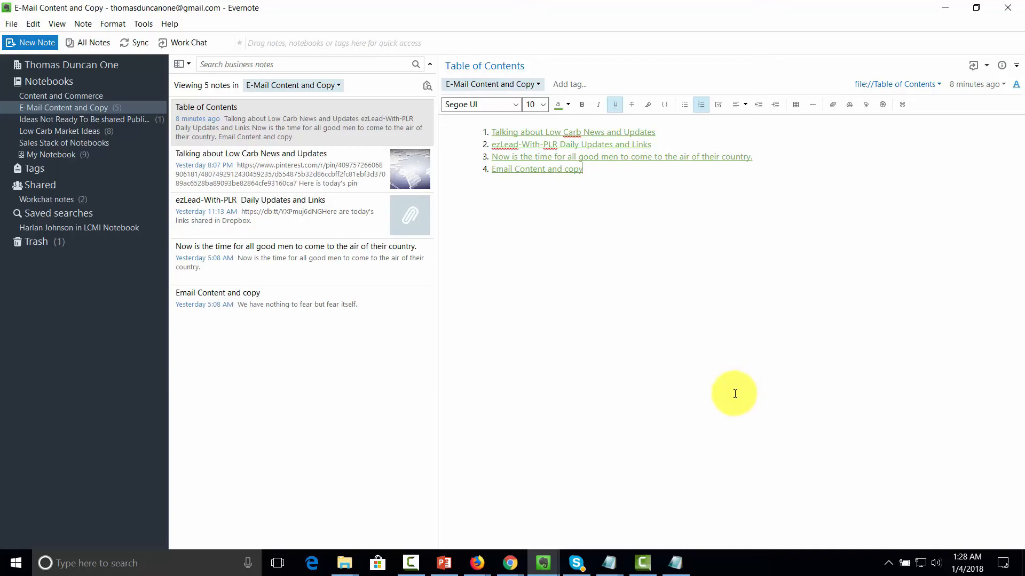
Step: Select the Low Carb News, ezLead, Now is the time and Email Content notes and present them
click(315, 162)
ctrl+click(307, 205)
ctrl+click(293, 249)
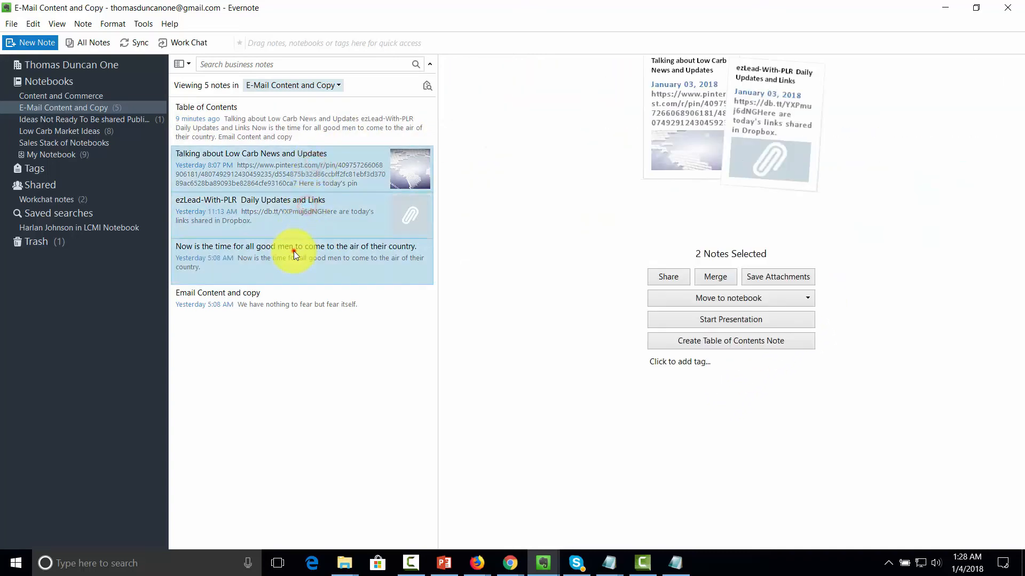
ctrl+click(290, 282)
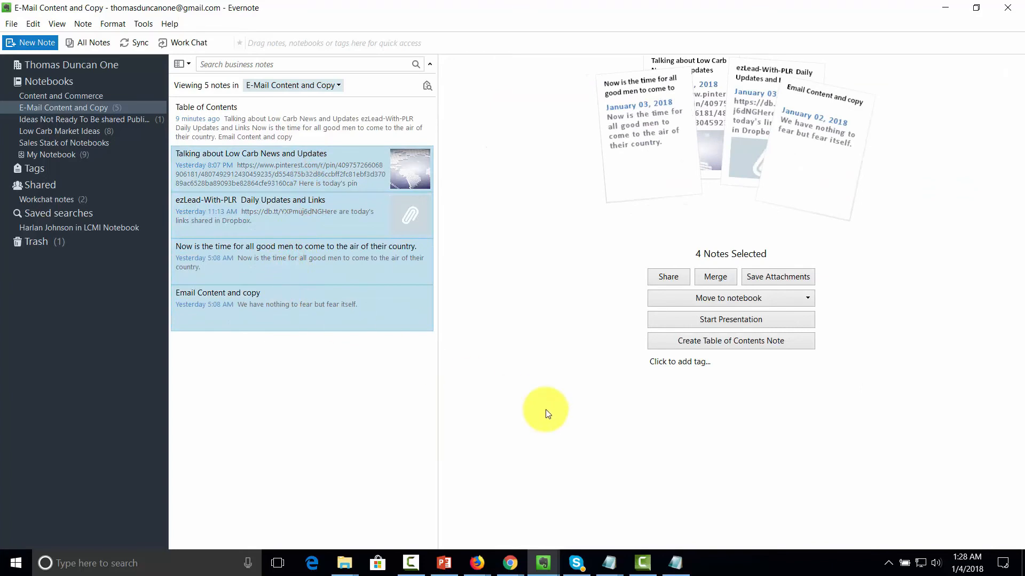
click(700, 319)
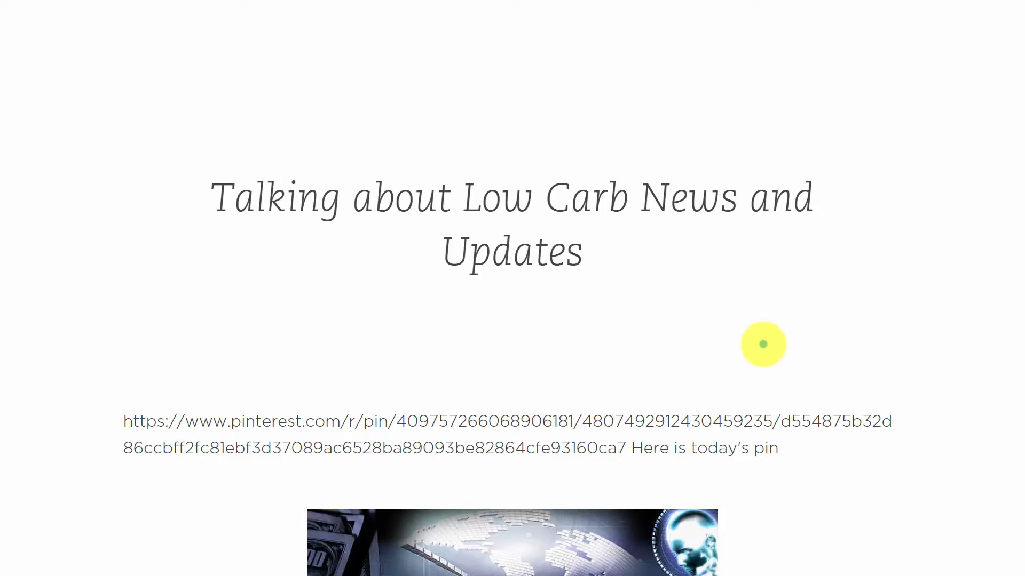
Step: Exit the full-screen presentation with Esc
key(Escape)
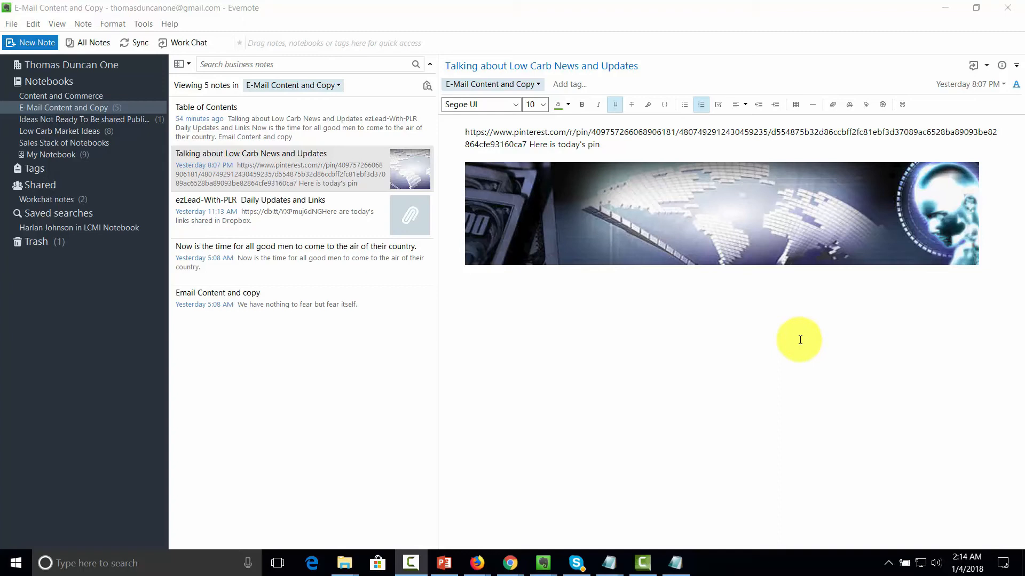
Step: Open the Talking about Low Carb News and Updates note and show its Share options
click(277, 216)
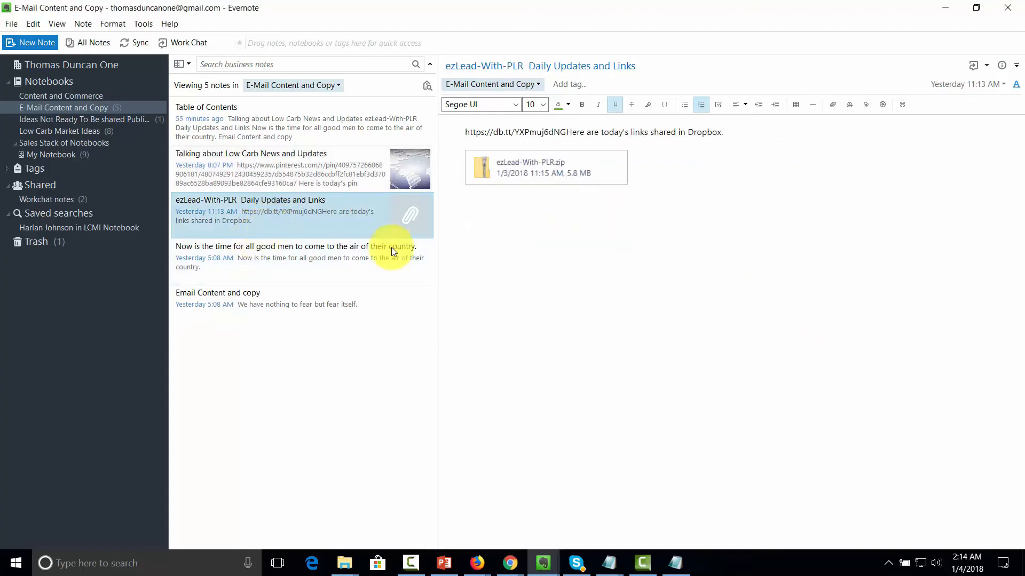
click(334, 187)
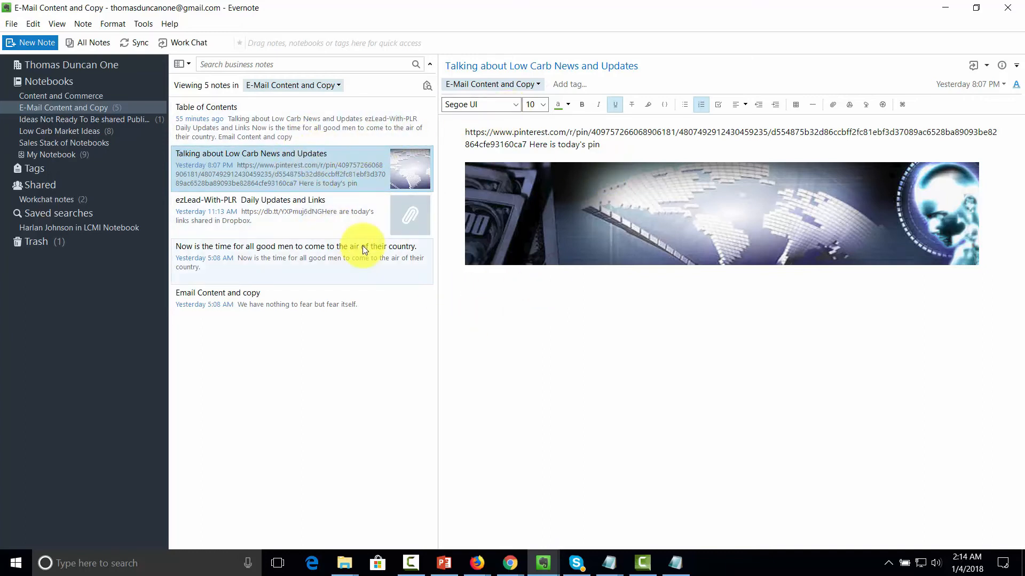
click(988, 66)
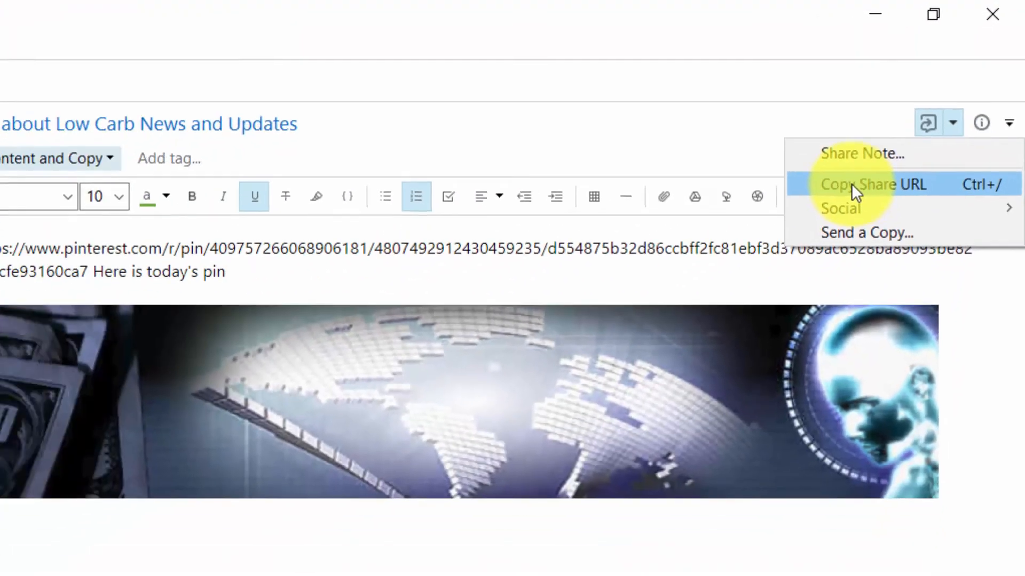
Step: Copy the note's share URL, then start sending a copy by email with CC me ticked
click(789, 251)
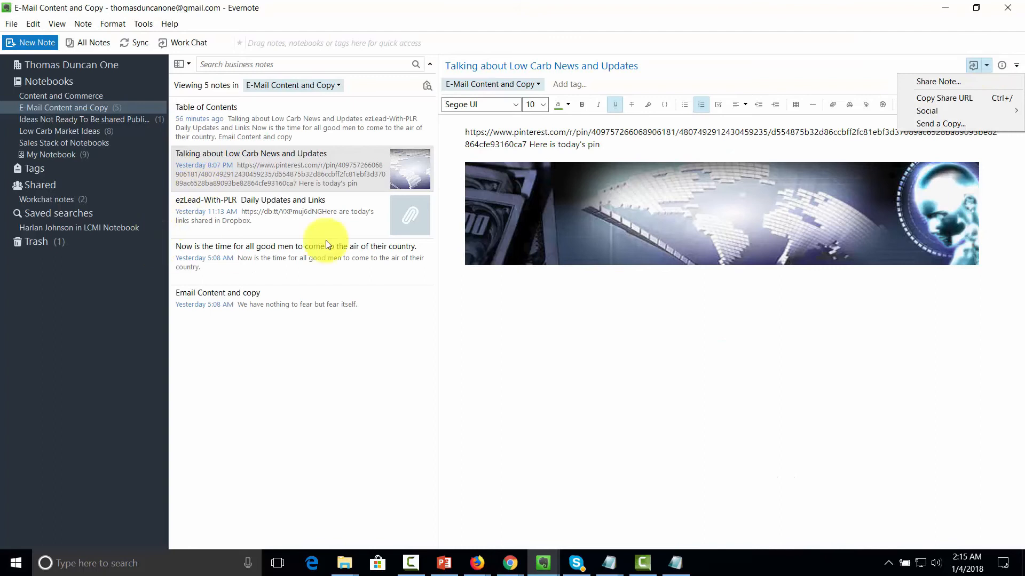
click(957, 123)
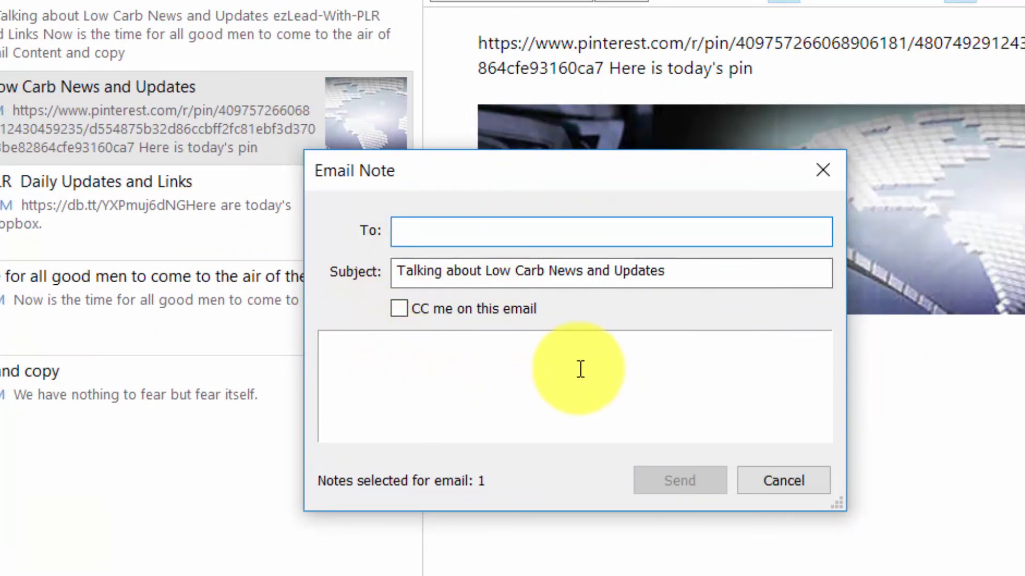
click(406, 314)
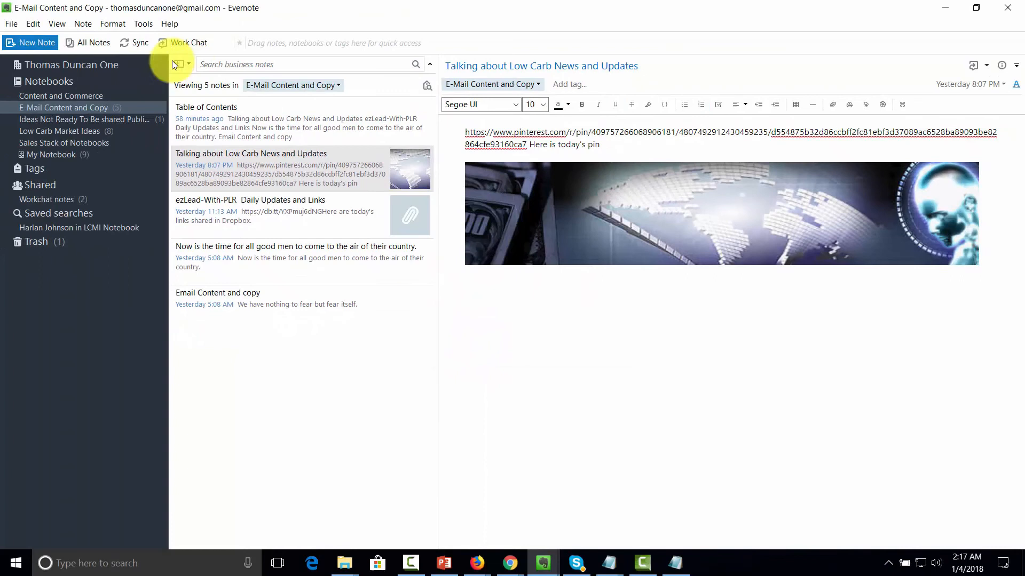
right_click(76, 108)
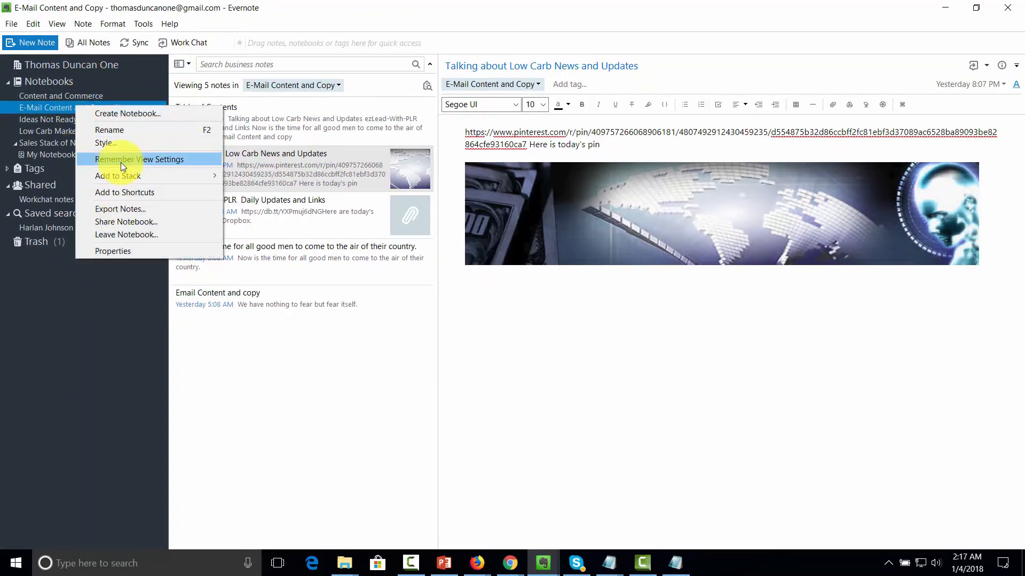
click(127, 221)
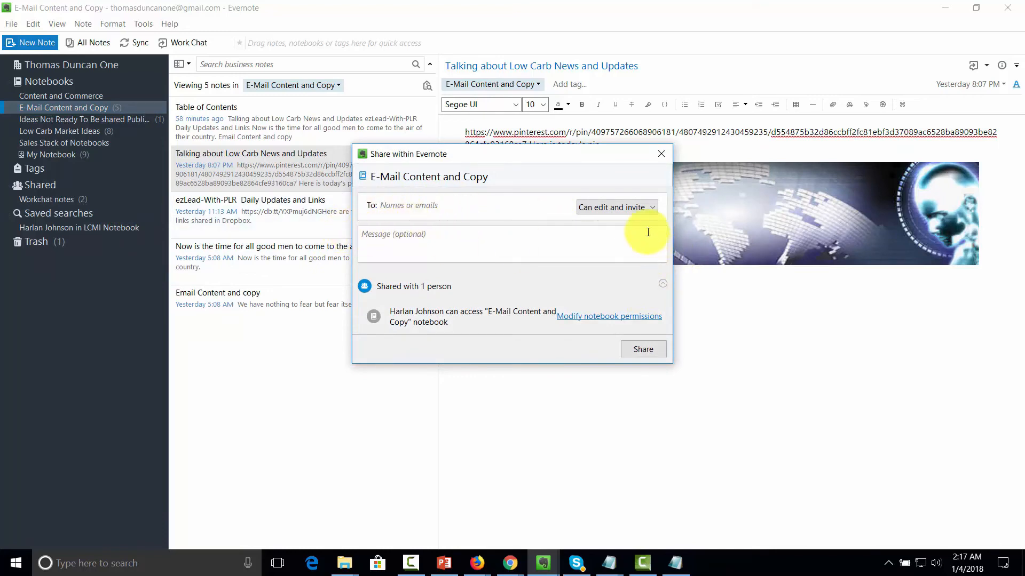
click(645, 207)
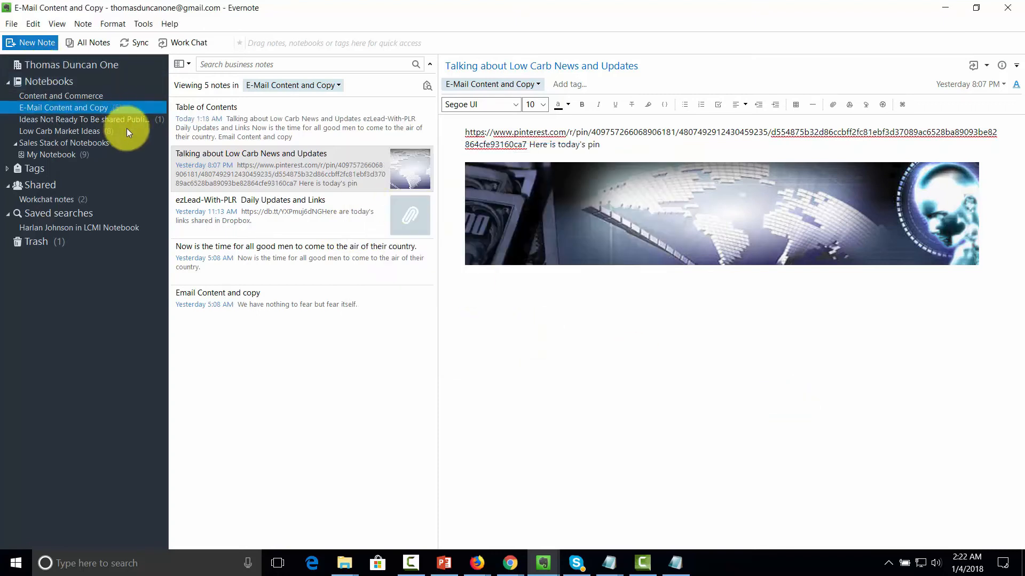
Step: Choose Share Notebook for the E-Mail Content and Copy notebook
right_click(98, 107)
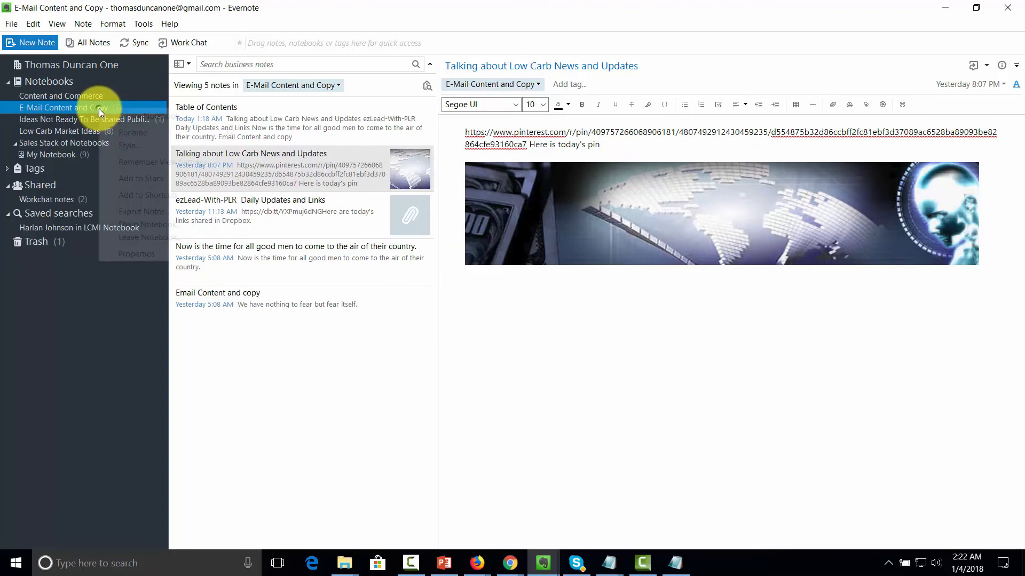
click(157, 225)
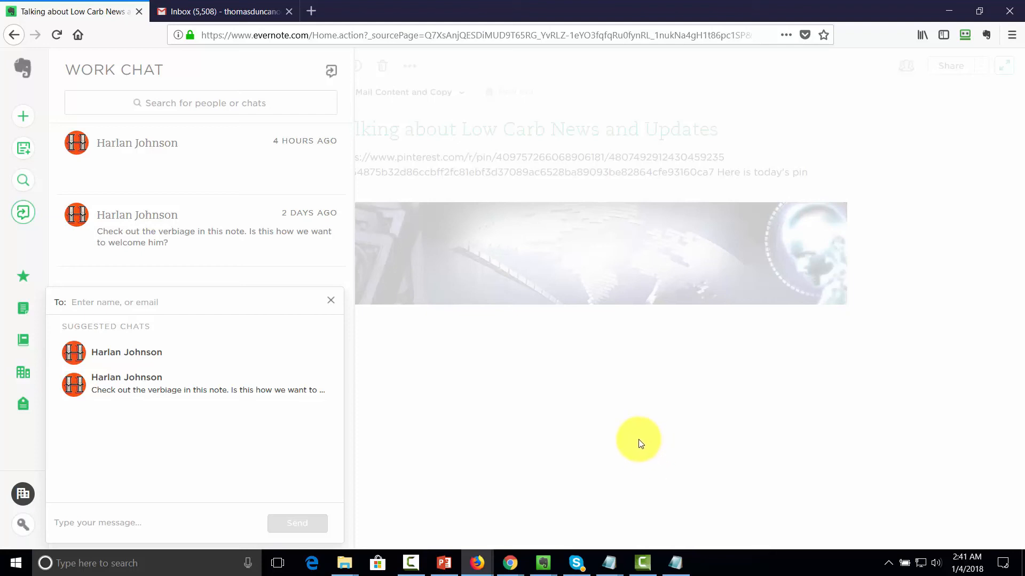
Step: Click into the new chat's To: field, then open Settings from the account avatar menu
click(152, 303)
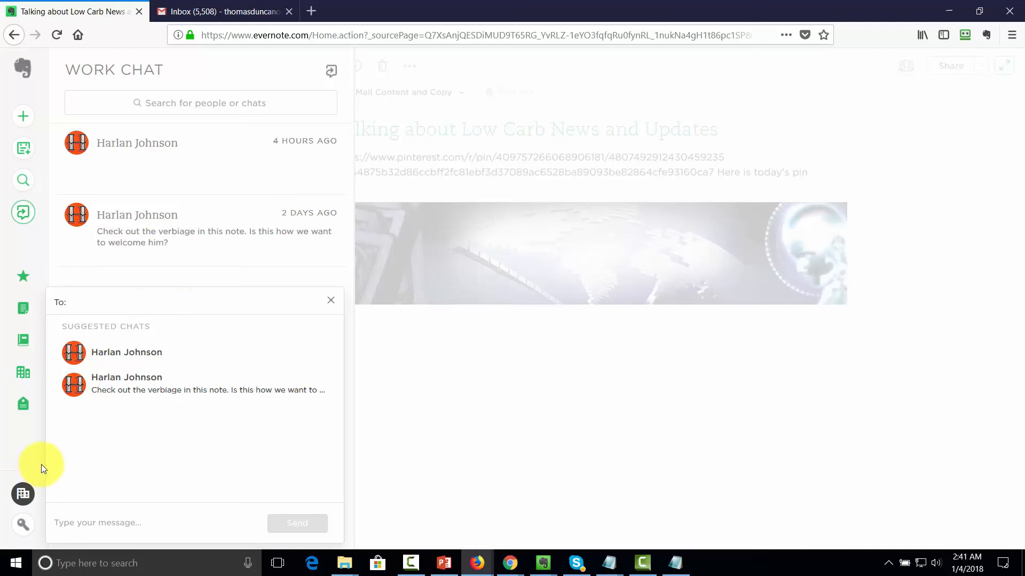
click(30, 526)
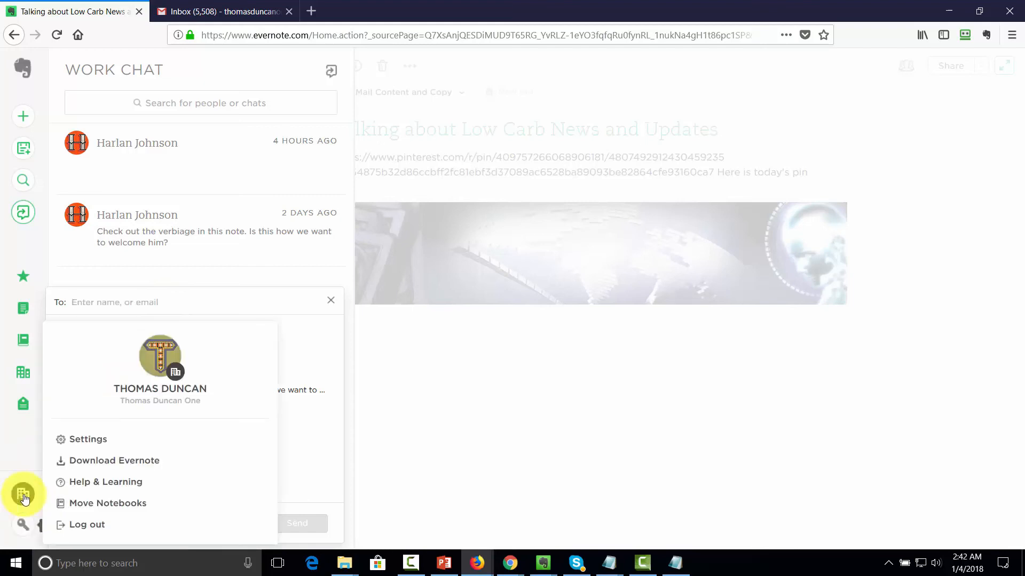
click(98, 444)
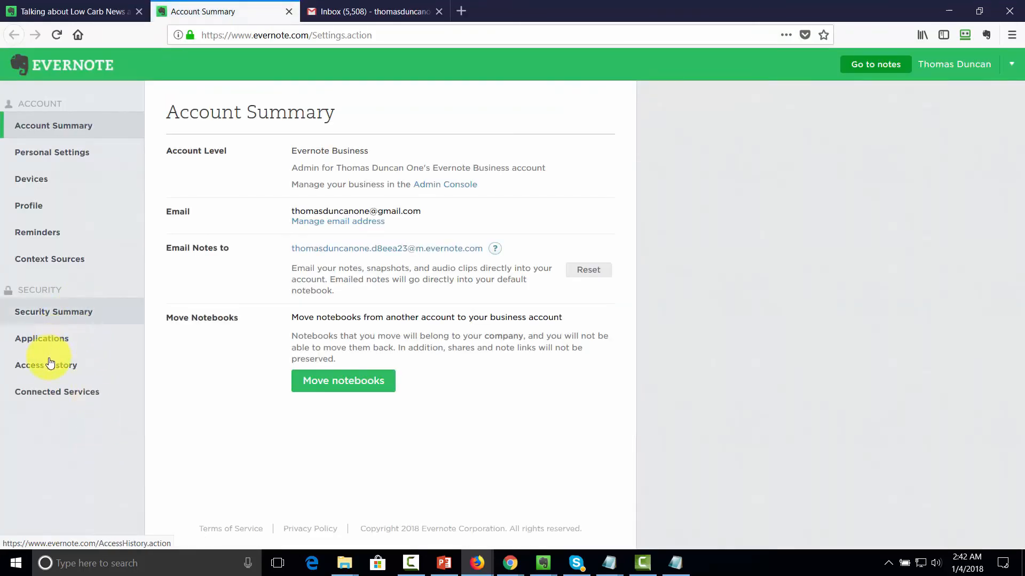
Step: Check Evernote's Connected Services page with Google Drive, Calendar and Contacts connected, then go to the Gmail inbox
click(53, 393)
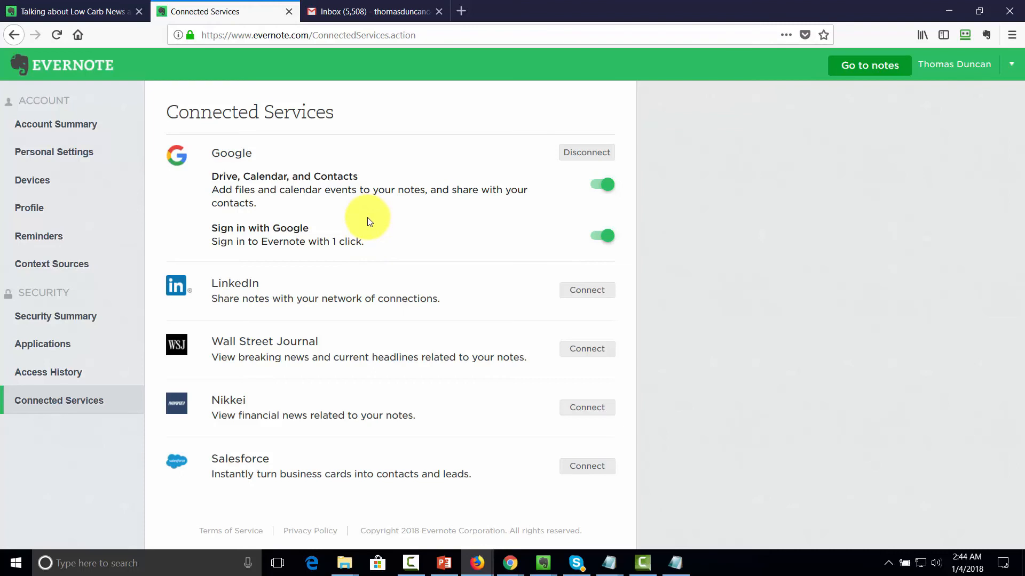
key(ctrl+Tab)
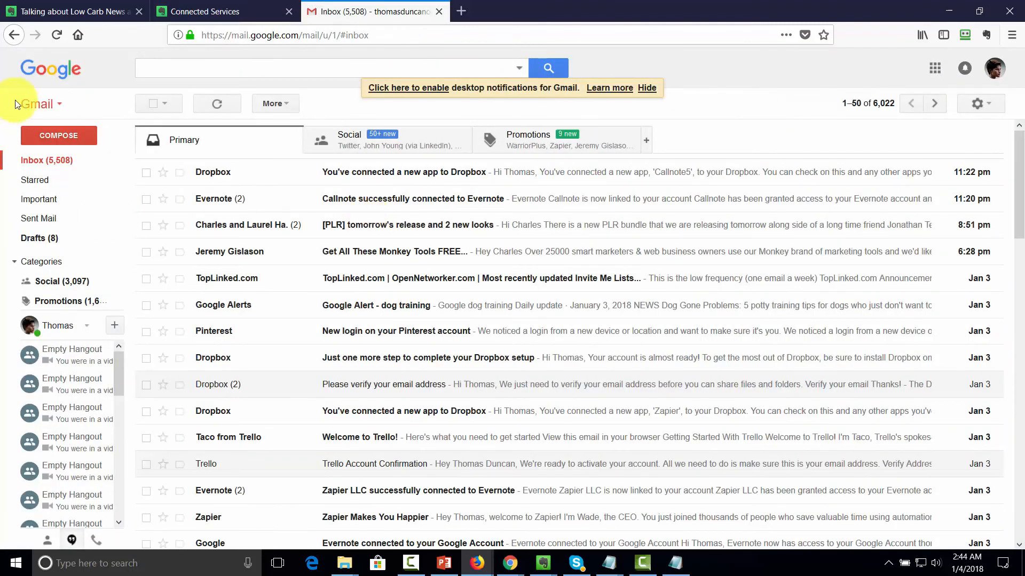
Step: Open Google Contacts from Gmail and bring up the Import contacts from other accounts dialog
click(59, 105)
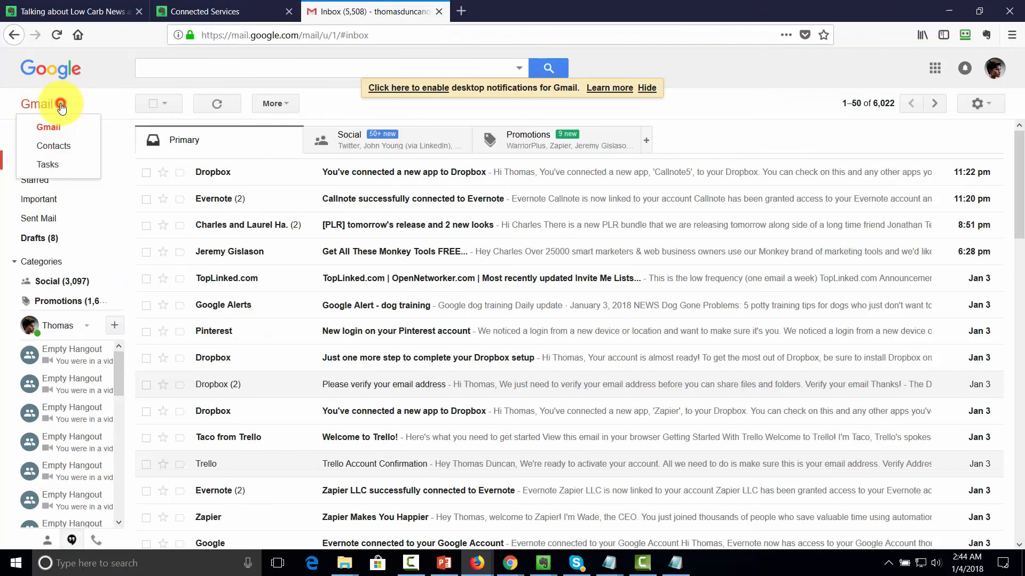
click(57, 145)
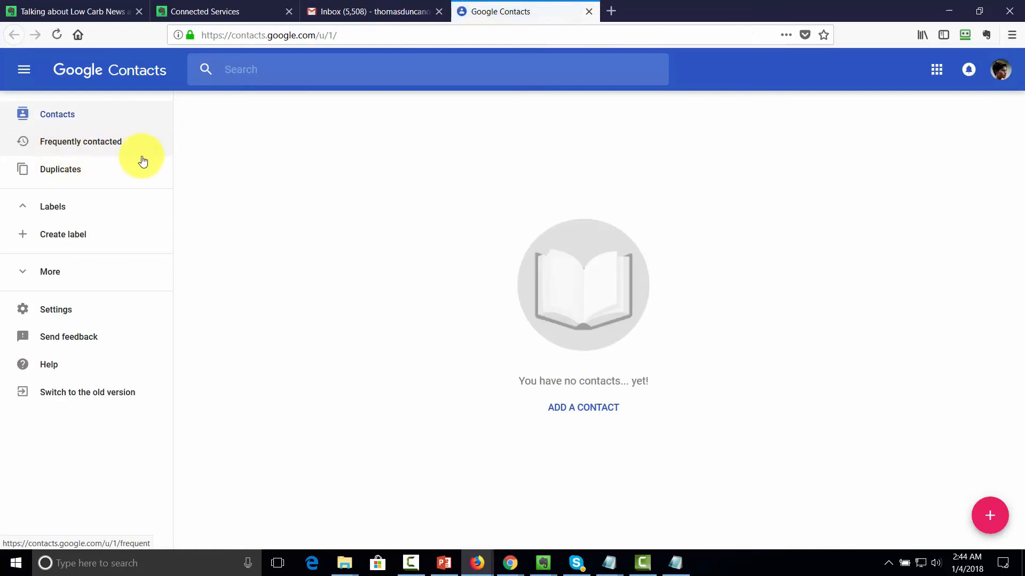
click(29, 273)
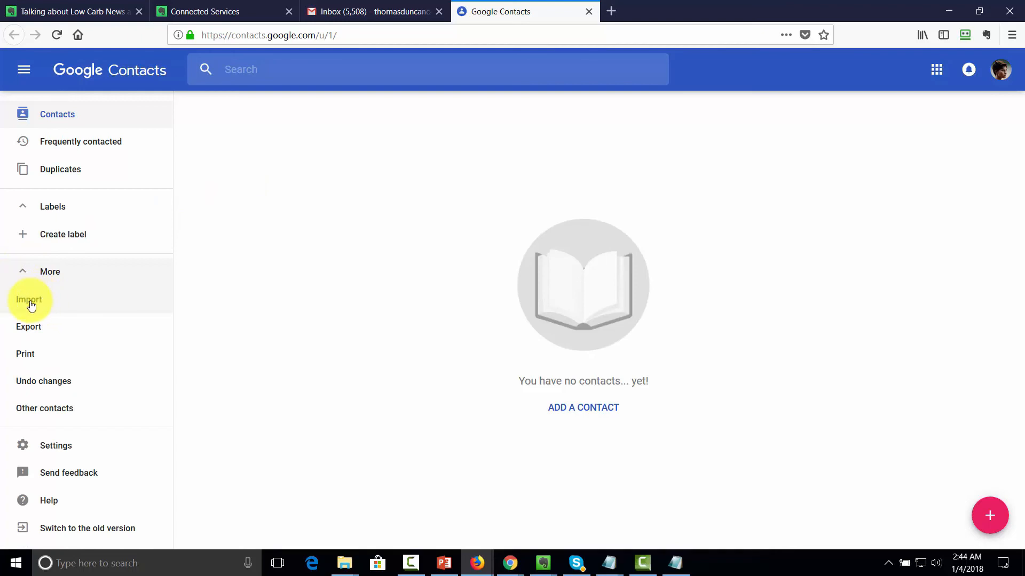
click(30, 302)
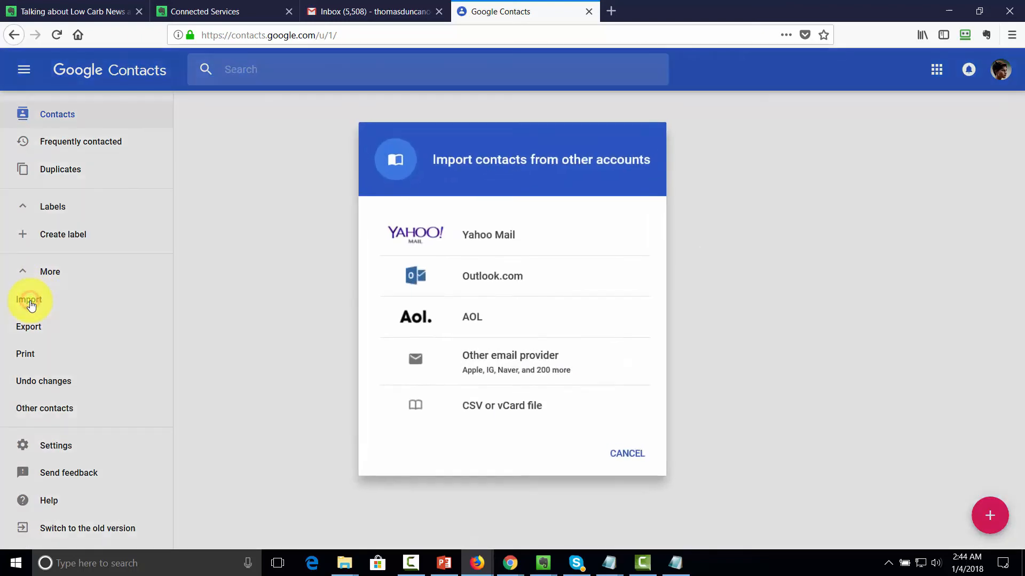